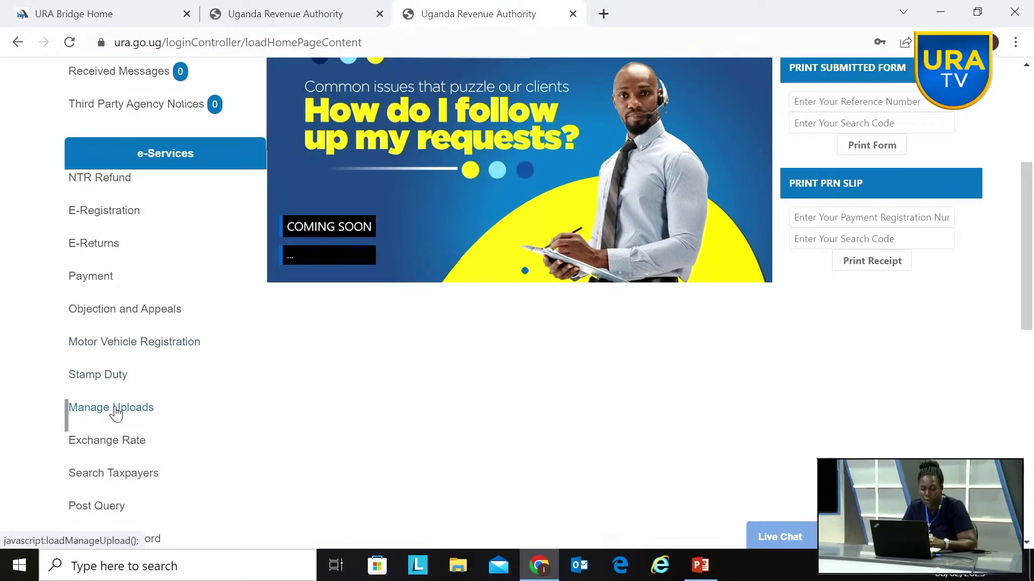
mouse_move(90, 227)
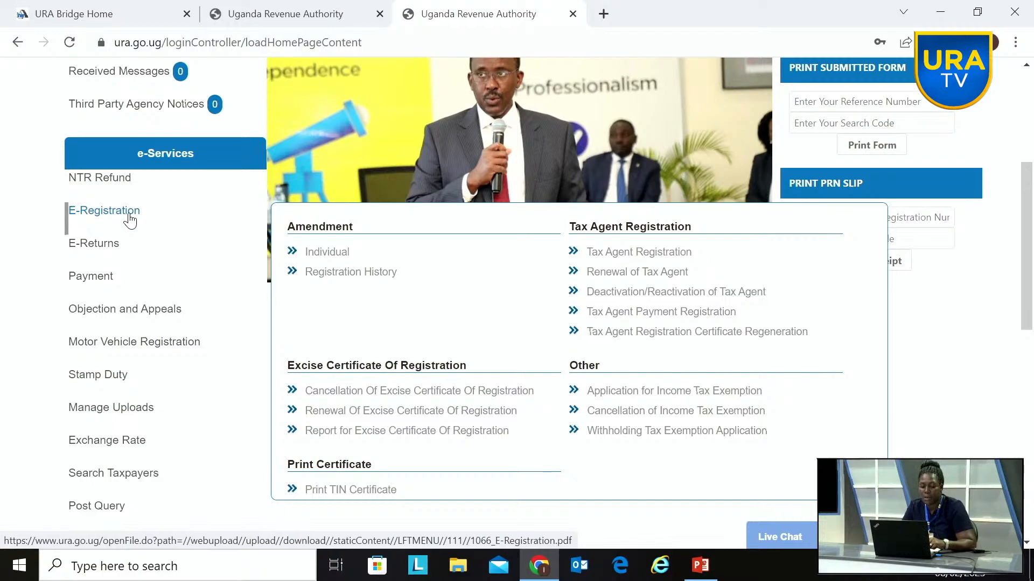
click(129, 217)
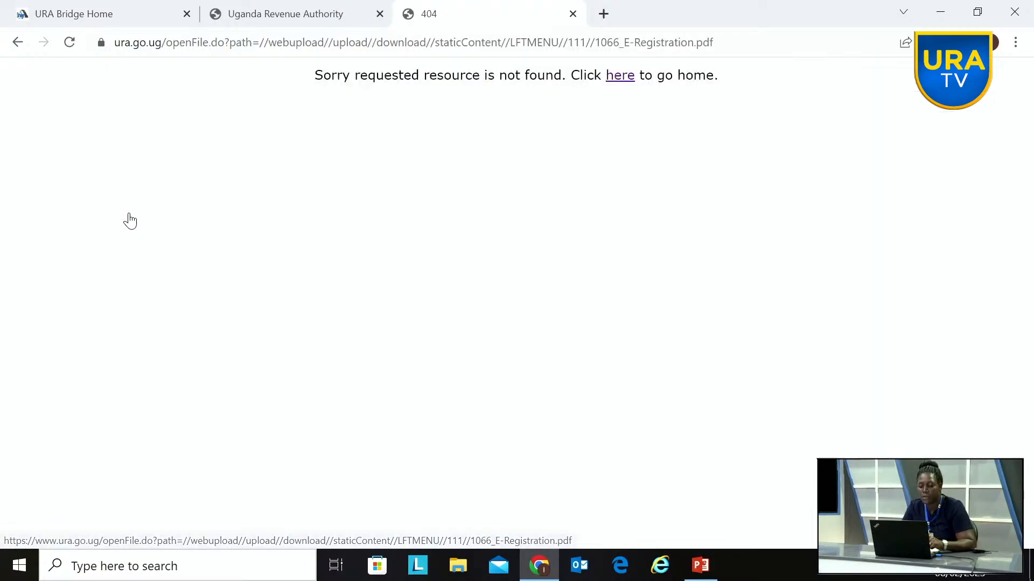
click(619, 76)
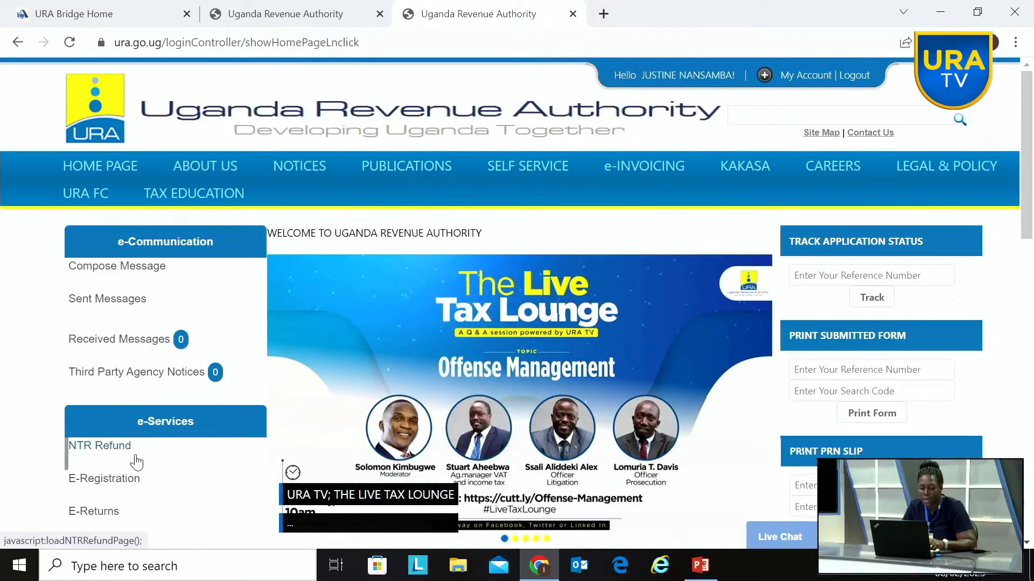
Step: Open the annual Income Tax Final return page from the E-Returns service
mouse_move(141, 484)
scroll(143, 486, down, 4)
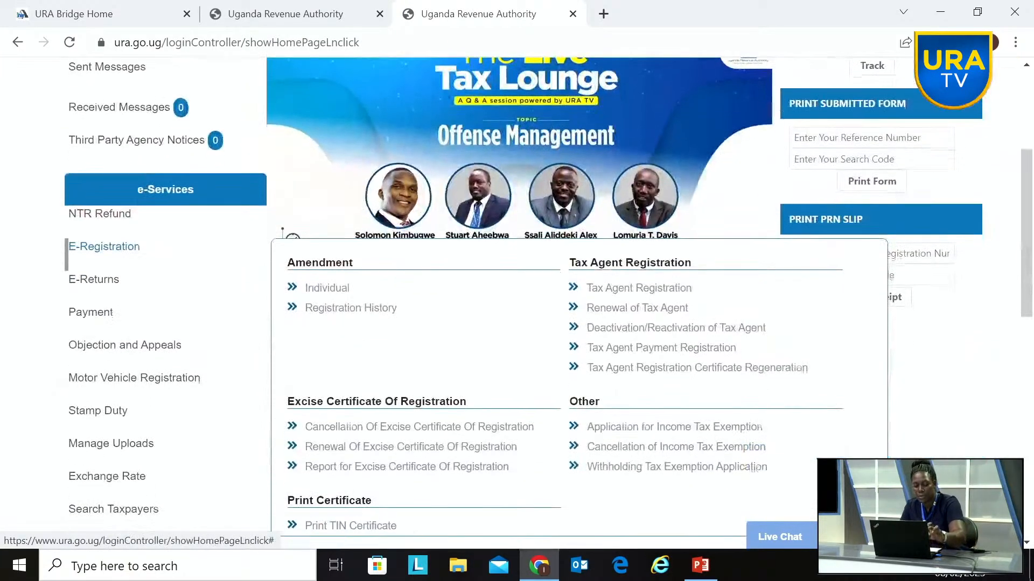
mouse_move(74, 278)
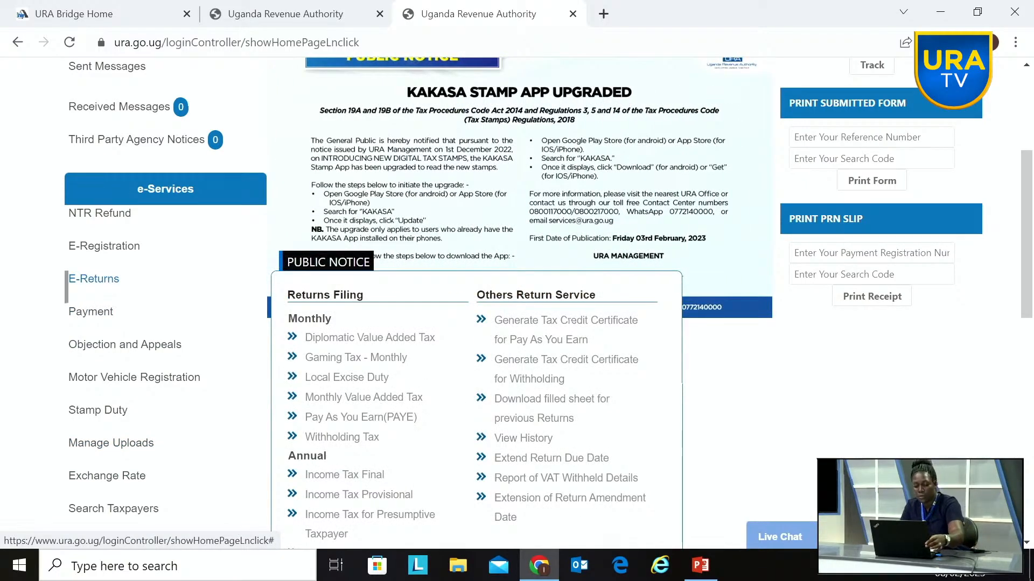
scroll(93, 295, down, 2)
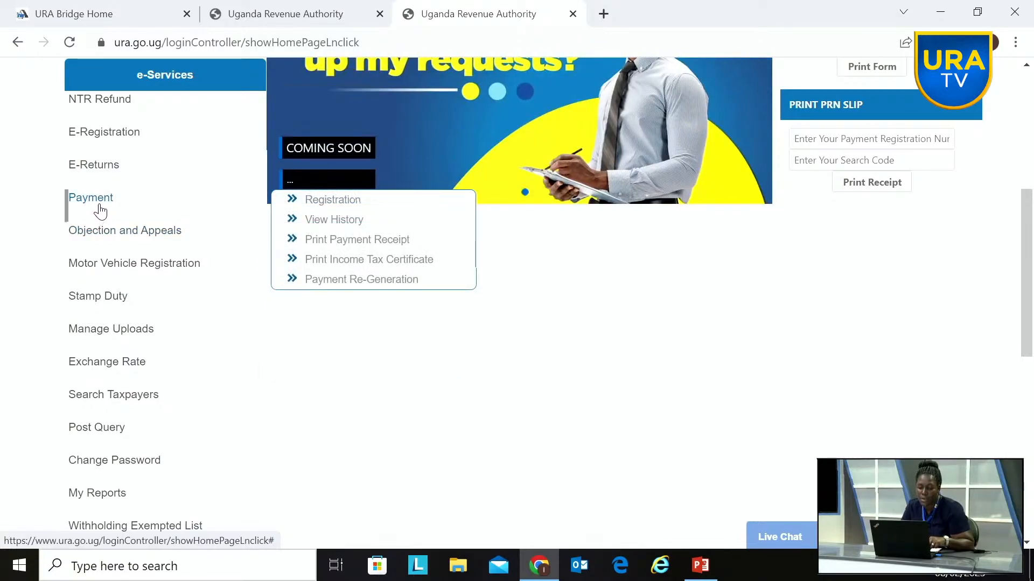
mouse_move(110, 197)
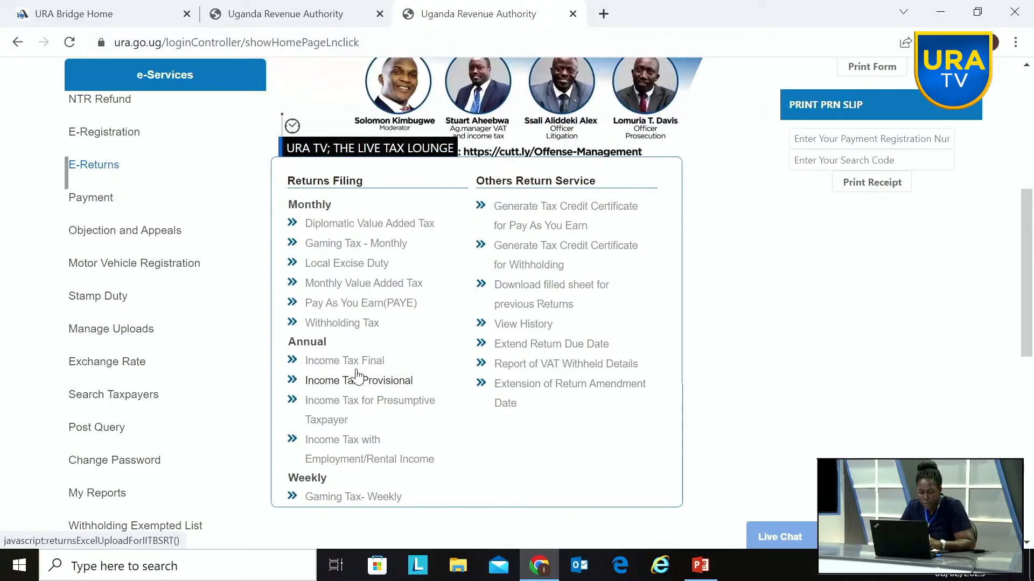
click(351, 369)
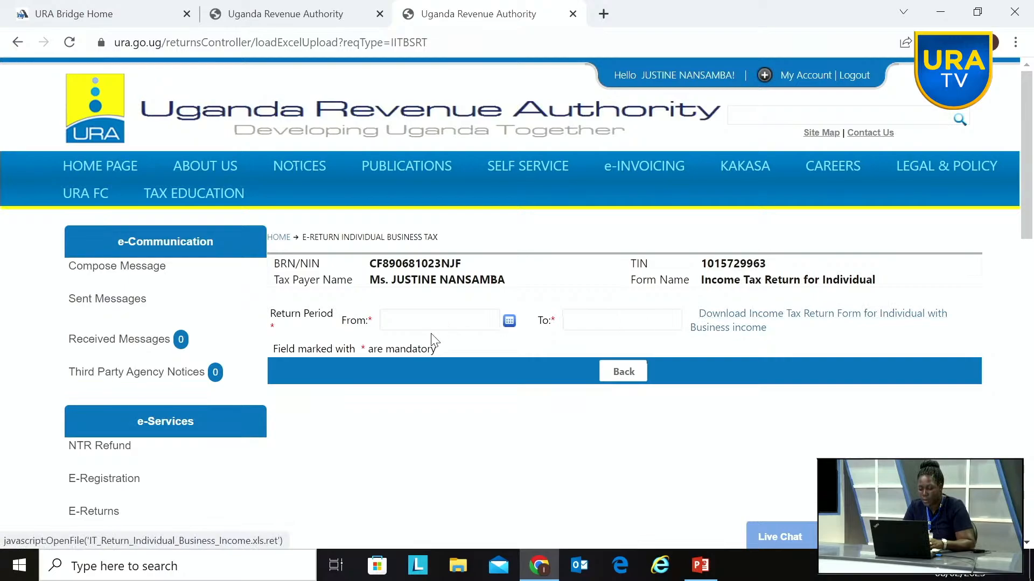
Step: Download the Income Tax Return Form for Individual with Business income and open the downloaded workbook in Excel
click(748, 326)
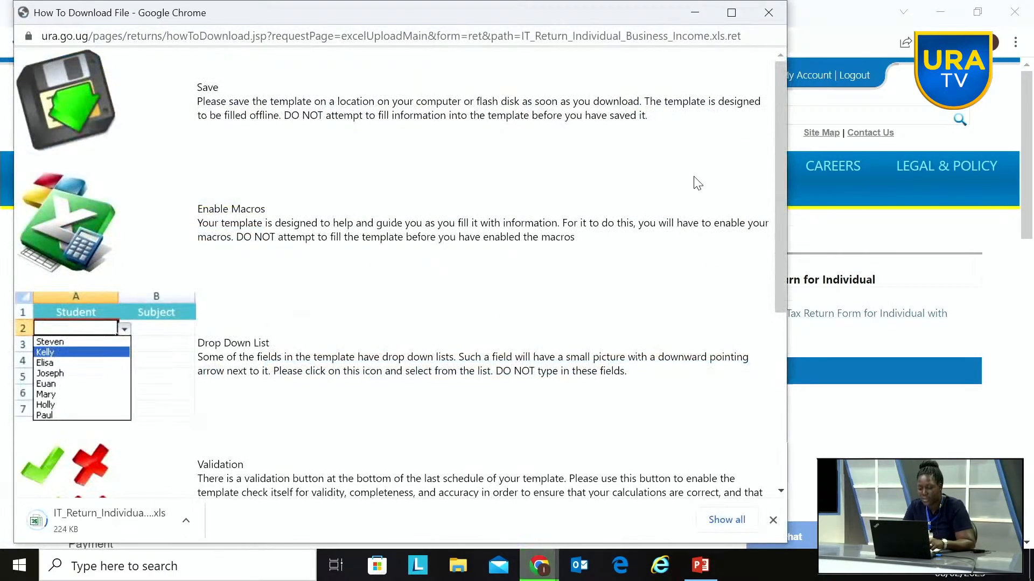
click(732, 14)
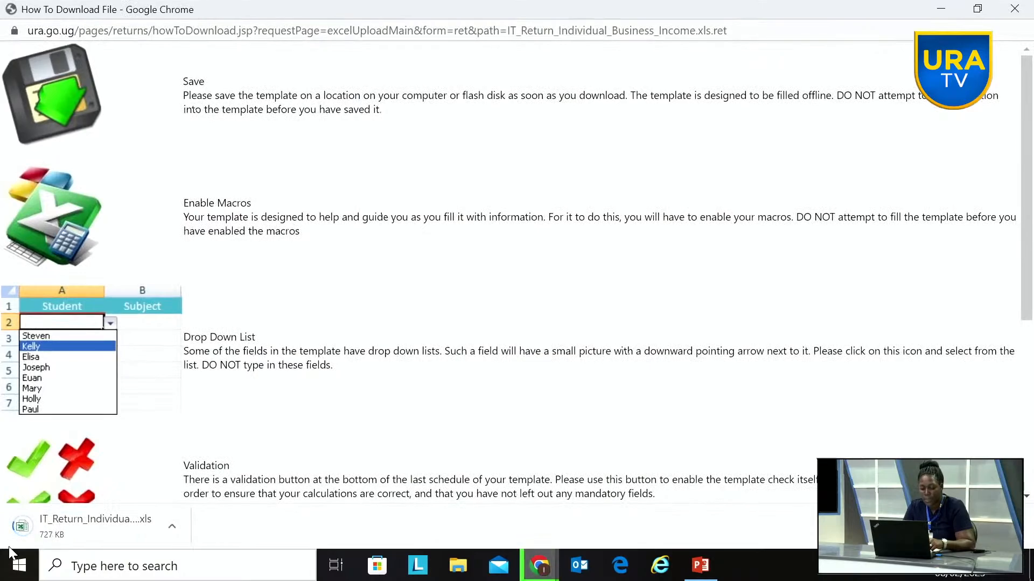
click(61, 534)
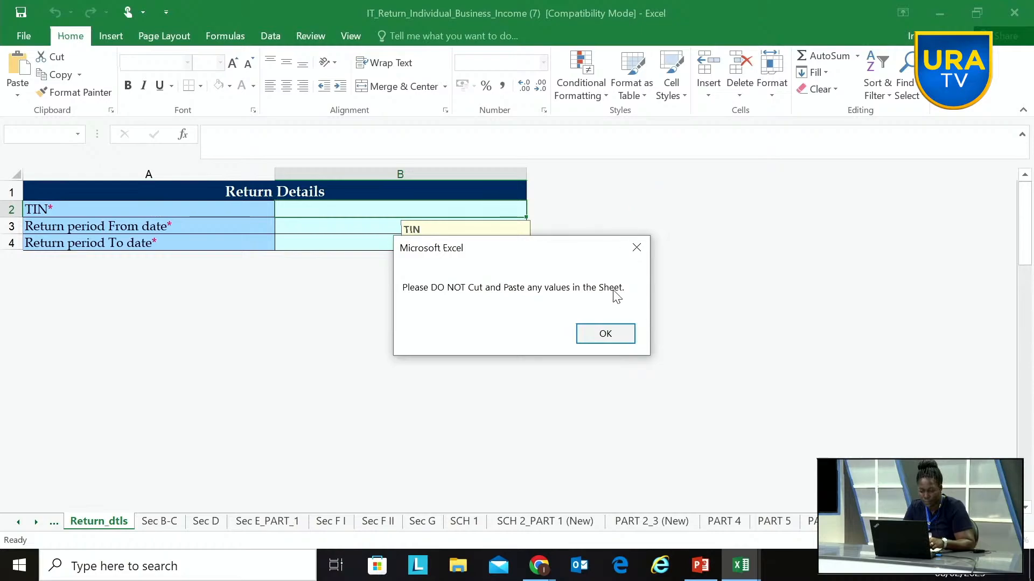
Step: Dismiss the cut-and-paste warning and move the TIN entry note clear of the Return Details table
drag(565, 253, 731, 192)
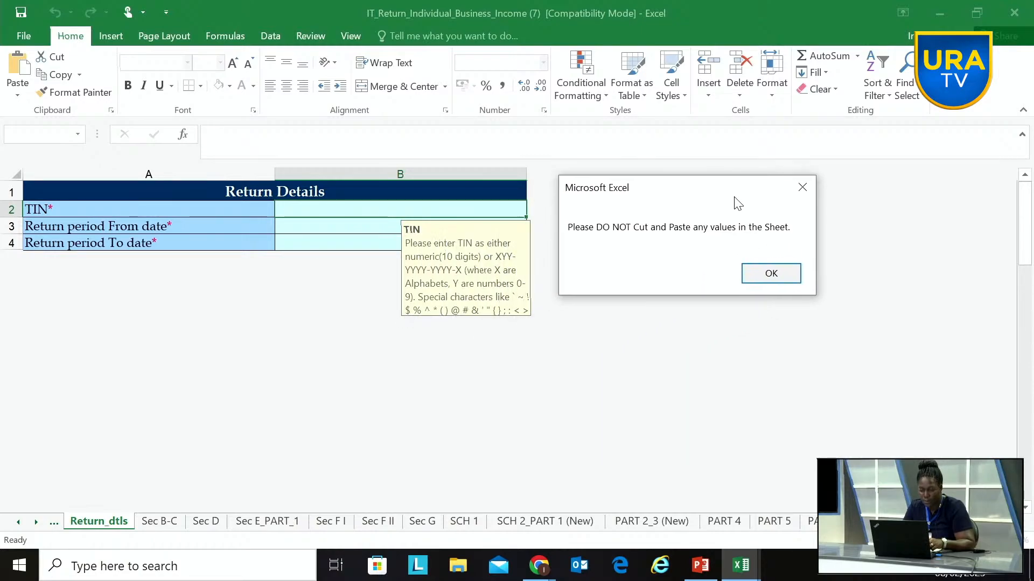
click(781, 278)
drag(463, 270, 654, 257)
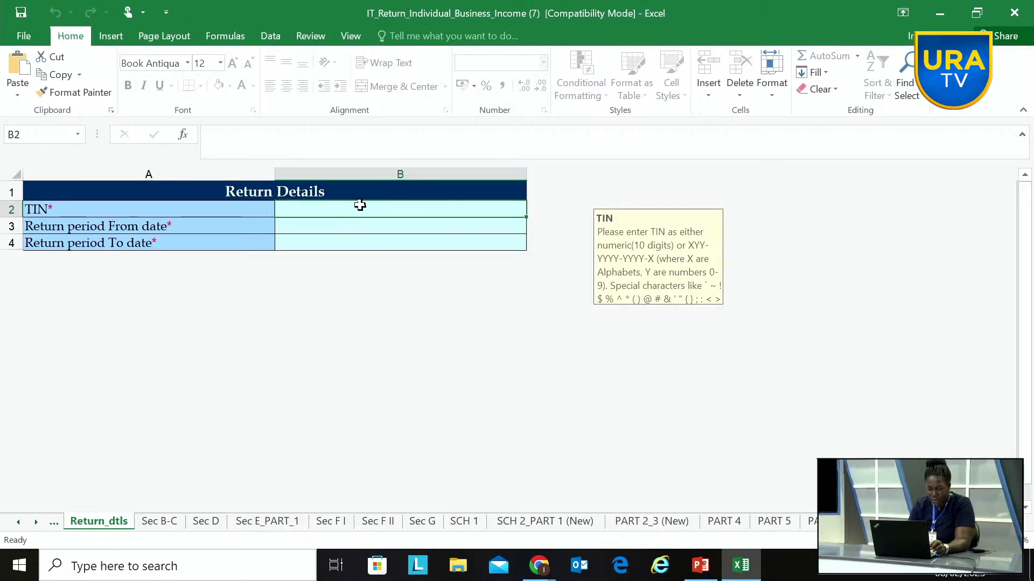
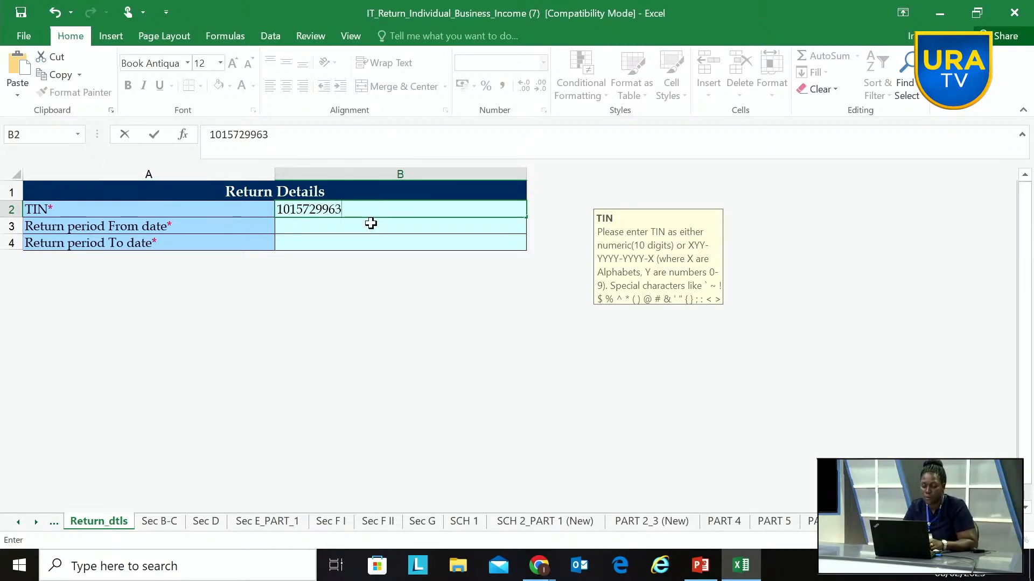
Step: Set the return period's From date to 01/07/2021 and its To date to 30/06/2022
click(373, 226)
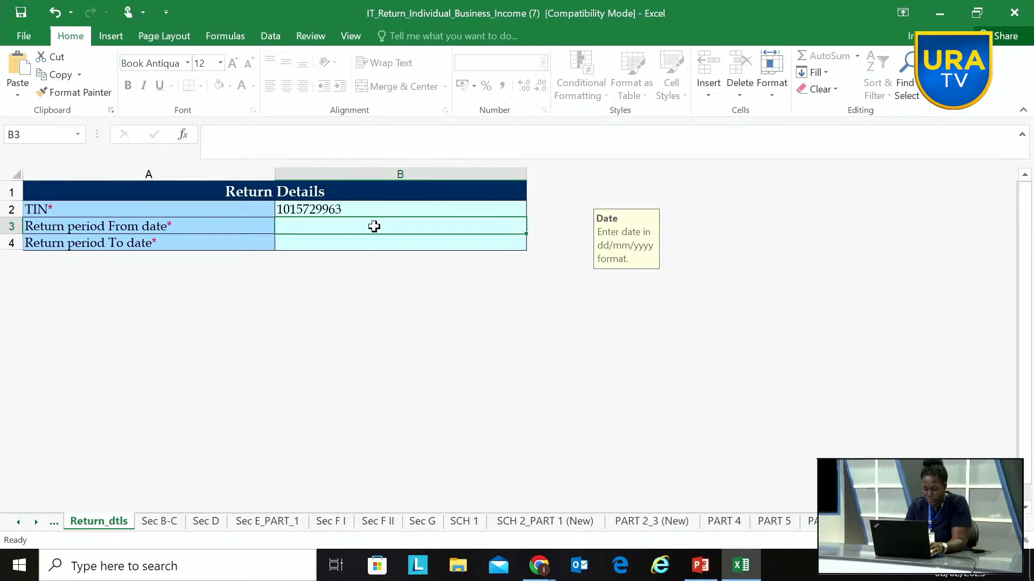
text(01/07)
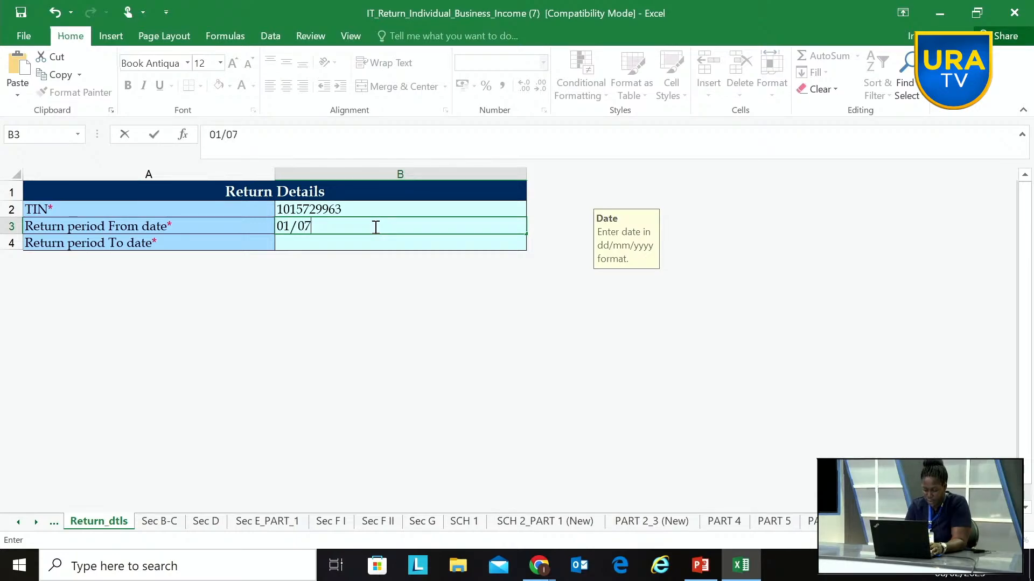
text(/2021)
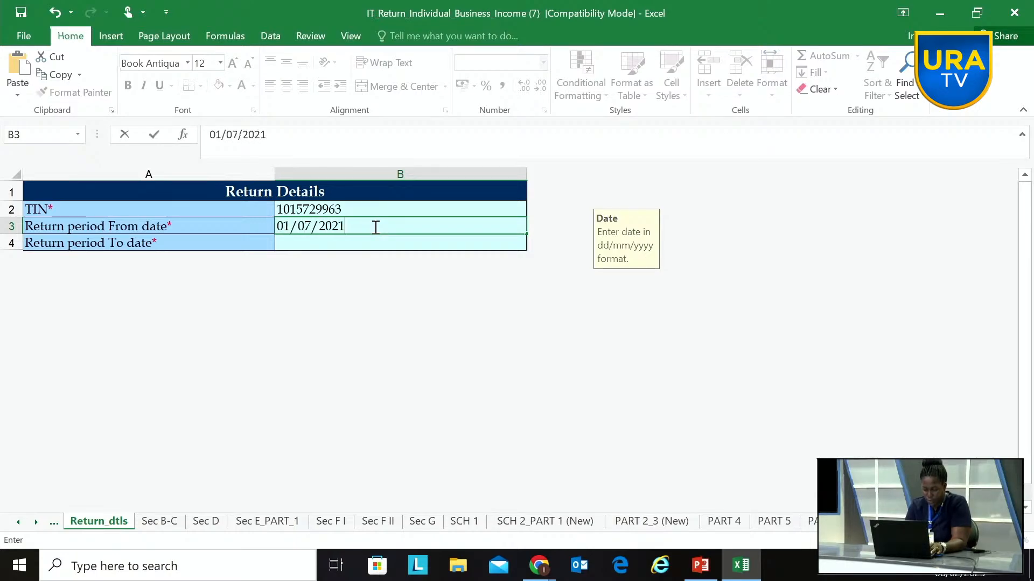
click(376, 242)
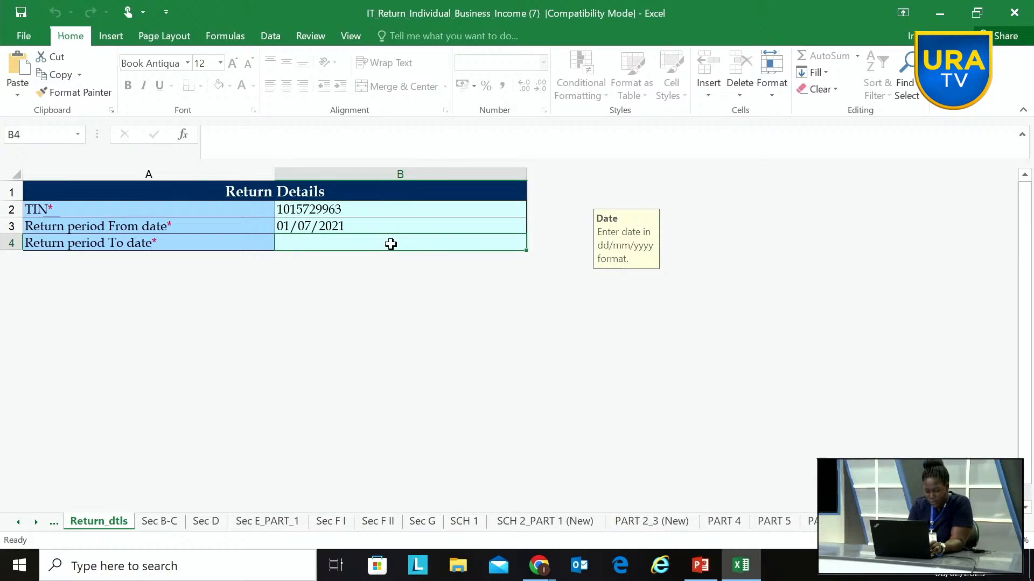
text(30)
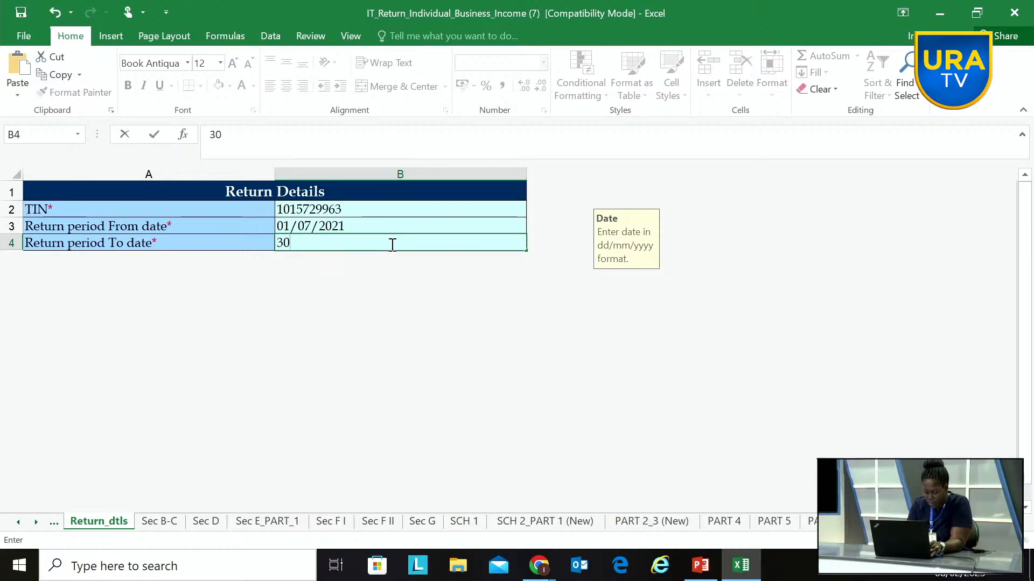
text(/06)
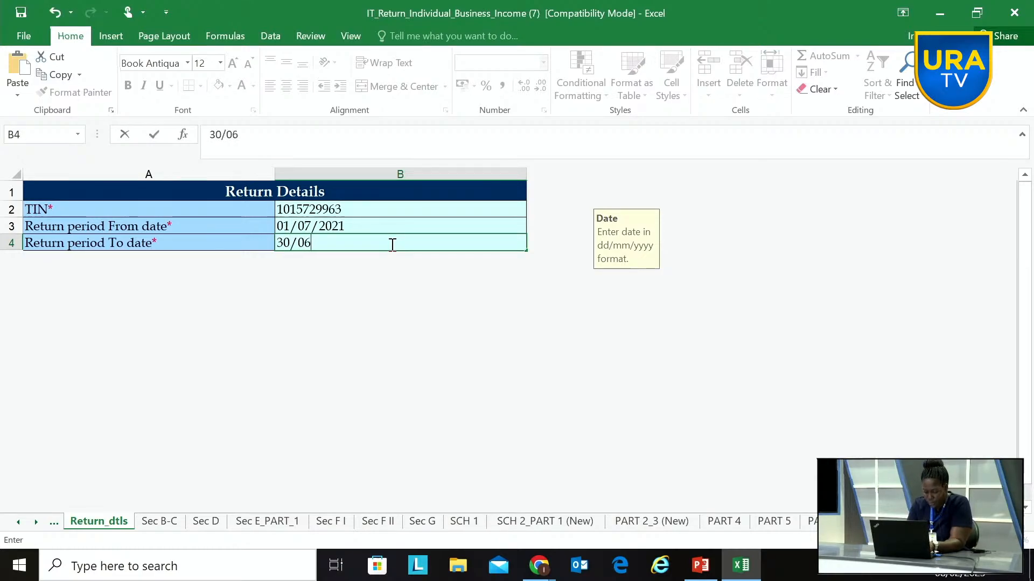
text(/202)
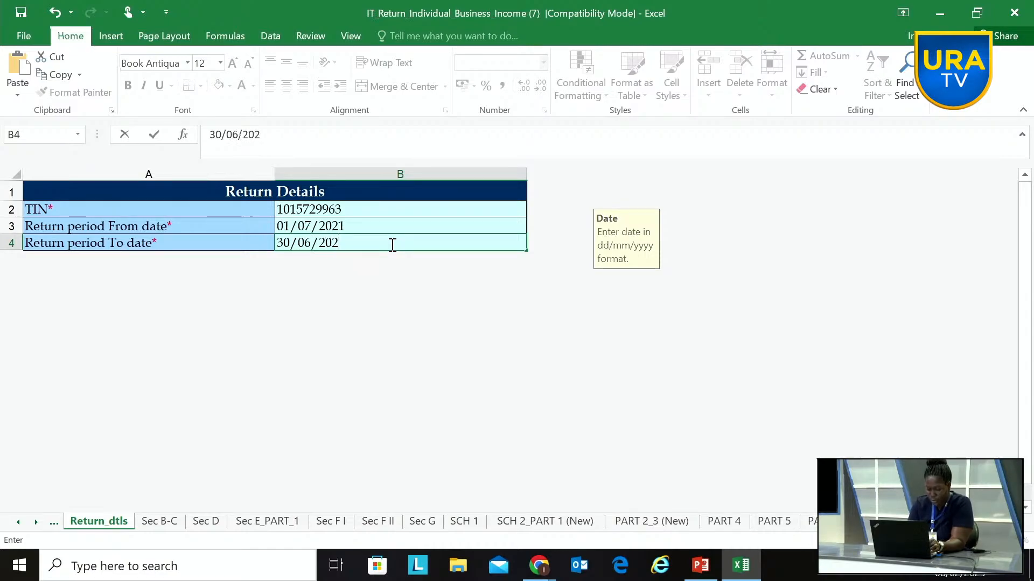
text(3)
key(BackSpace)
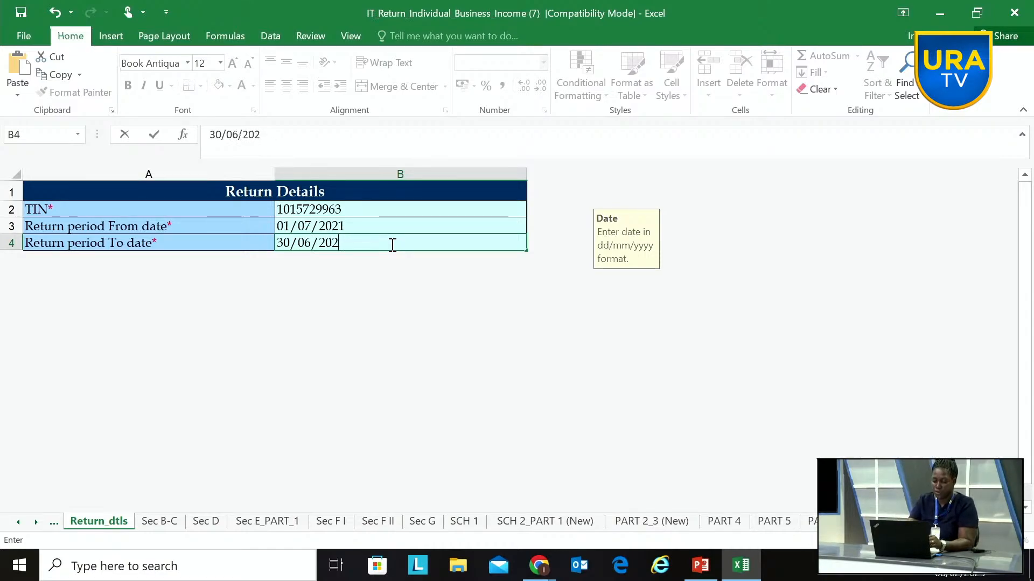
text(2)
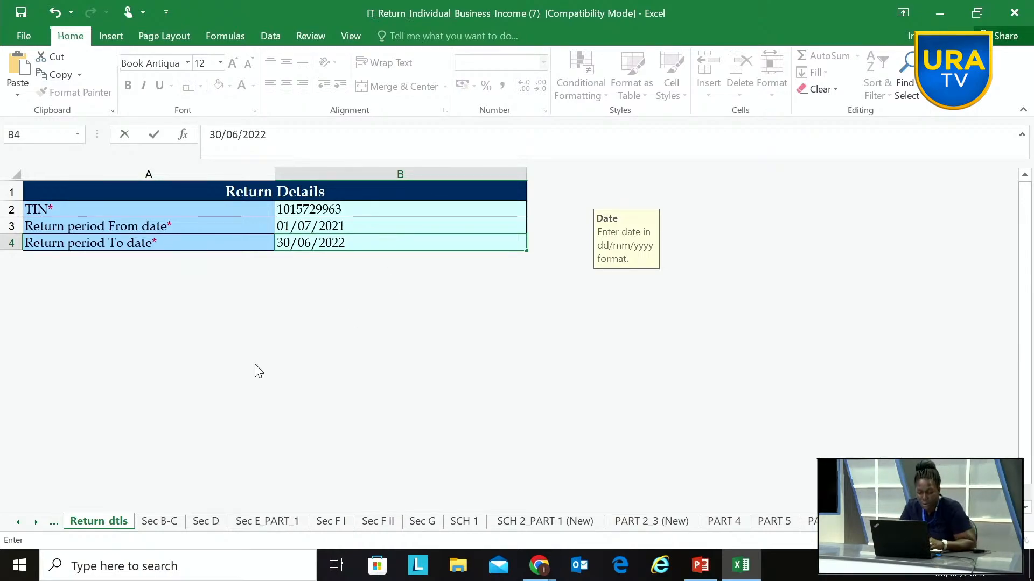
Step: On the Sec B-C sheet, set the return type to ORIGINAL and the residential status to RESIDENT
click(160, 521)
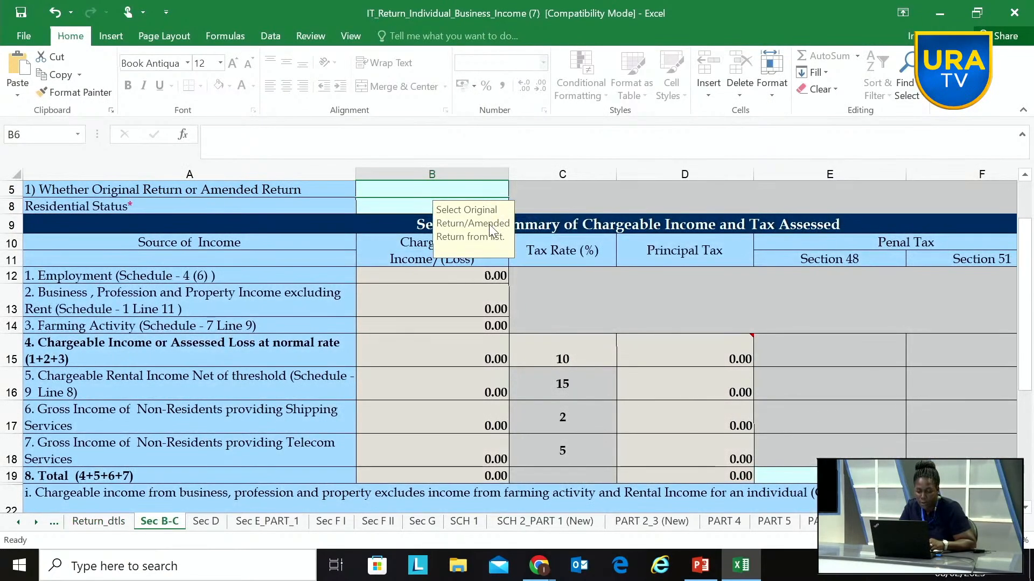
click(394, 193)
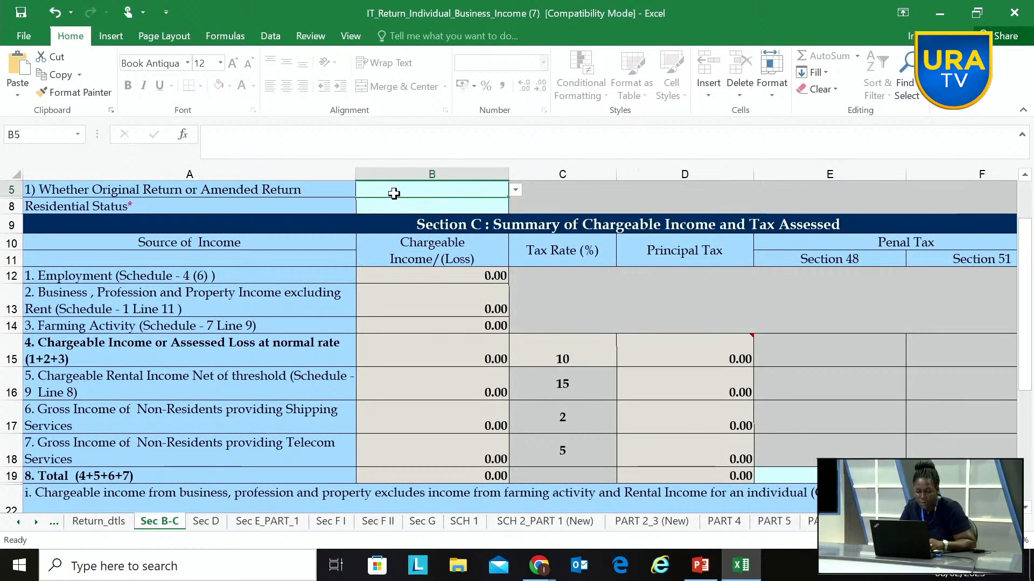
click(516, 192)
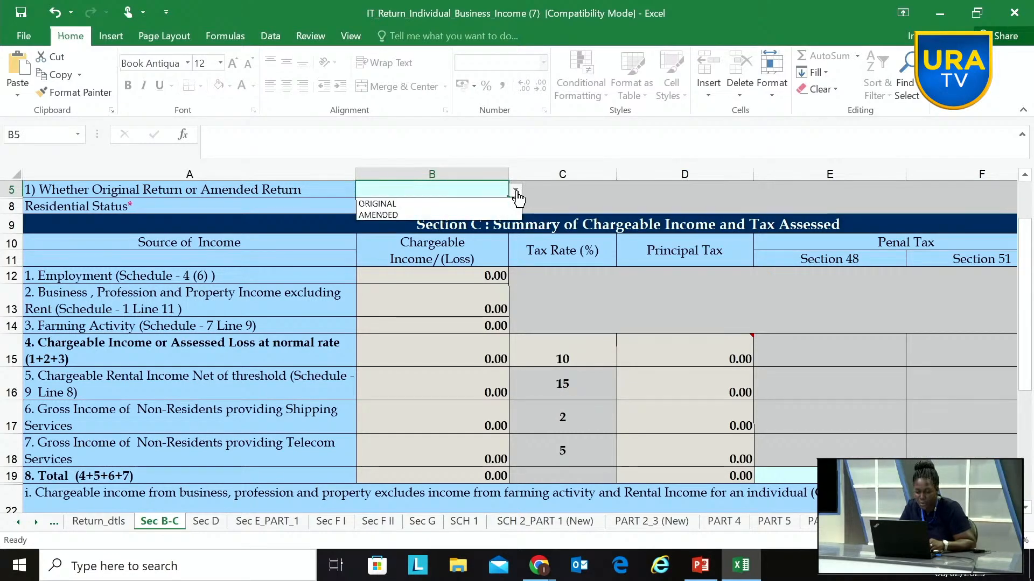
click(476, 203)
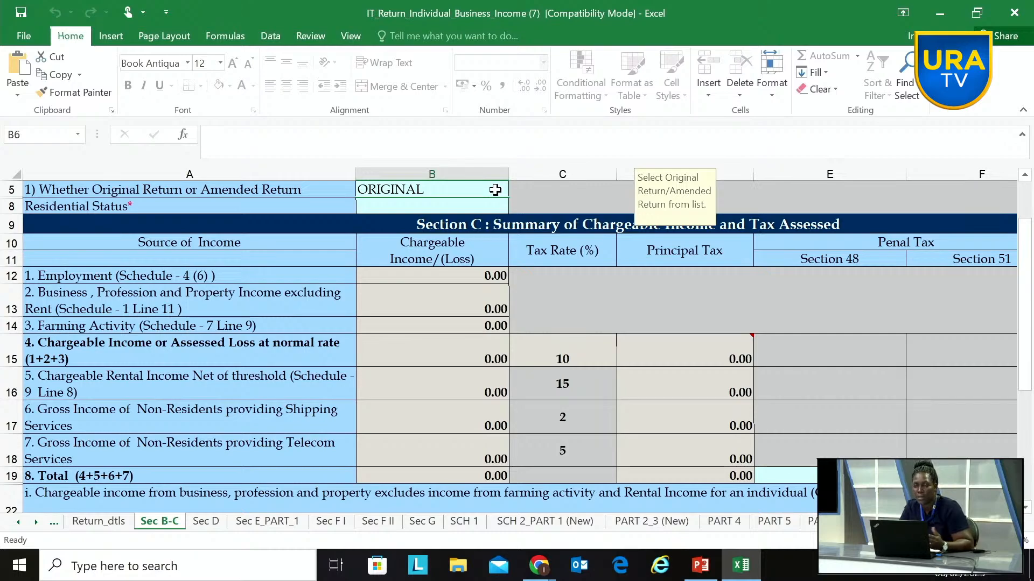
click(451, 210)
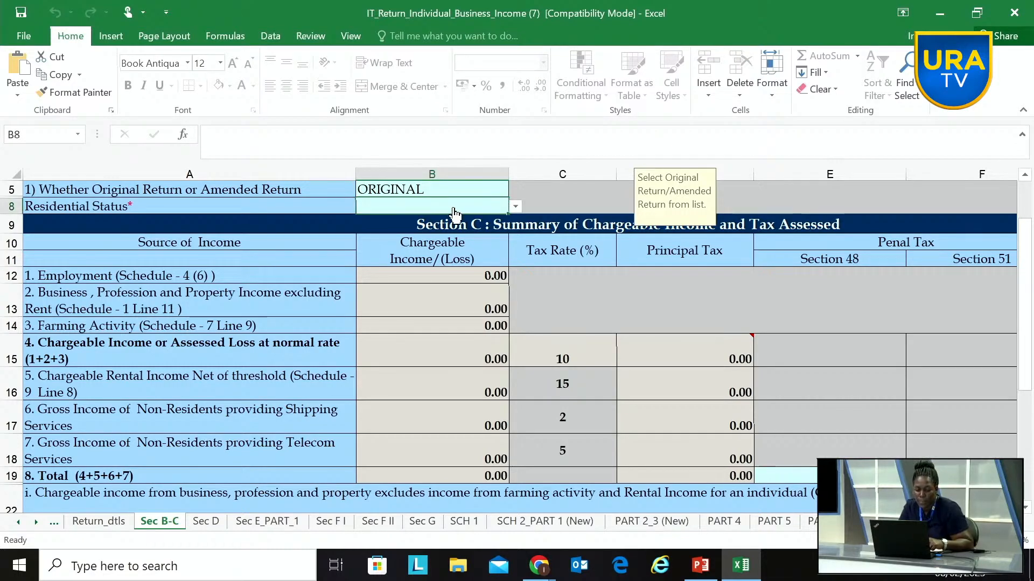
click(515, 207)
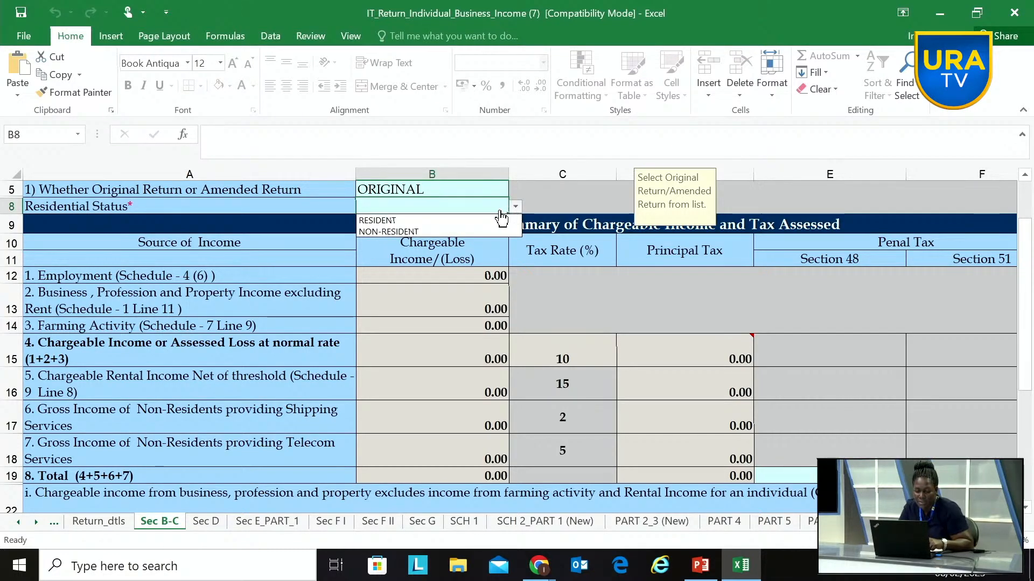
click(454, 221)
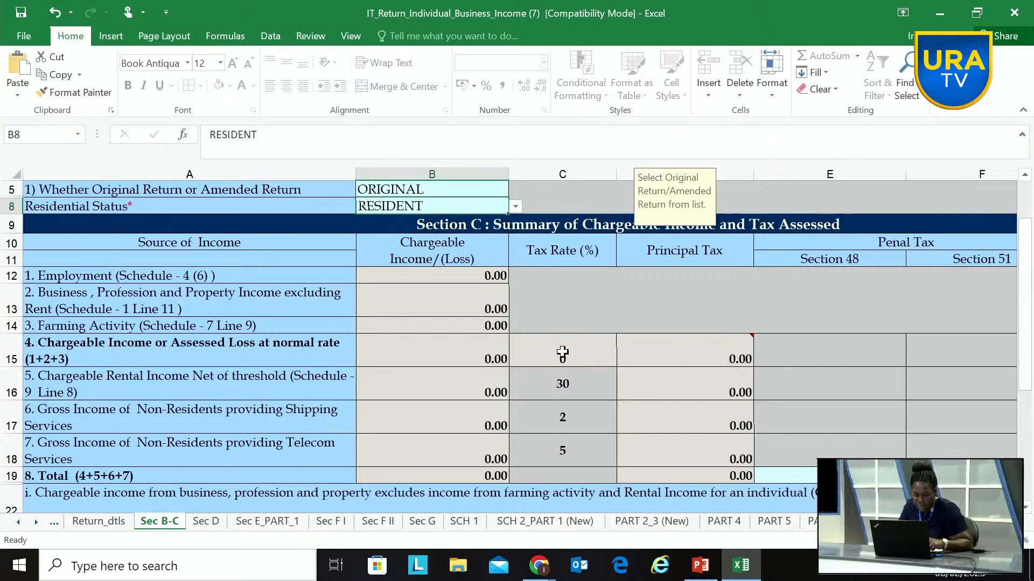
Step: Go to the beginning of the Section D balance sheet to view its fixed assets and investments entries
click(197, 522)
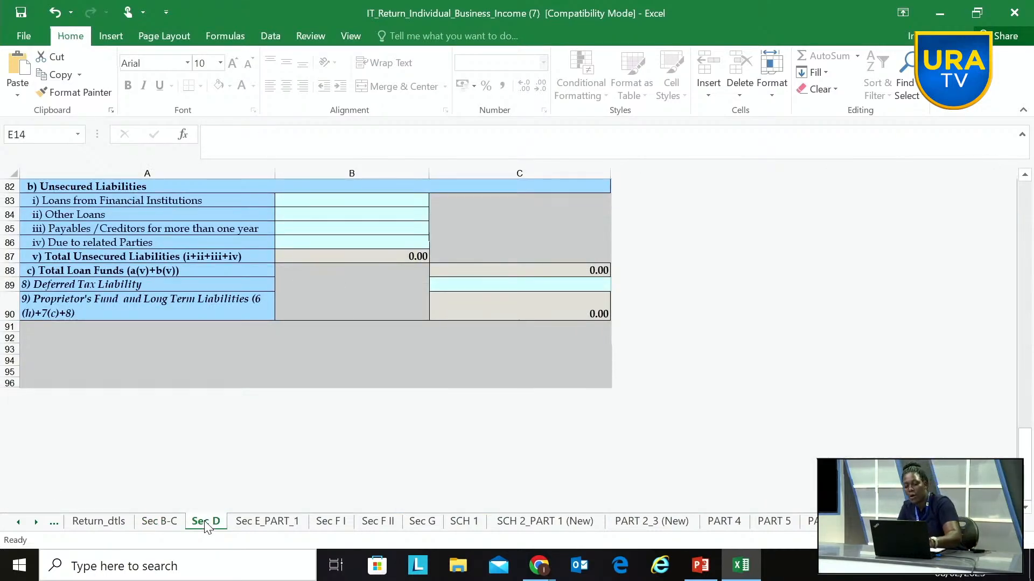
scroll(307, 345, up, 20)
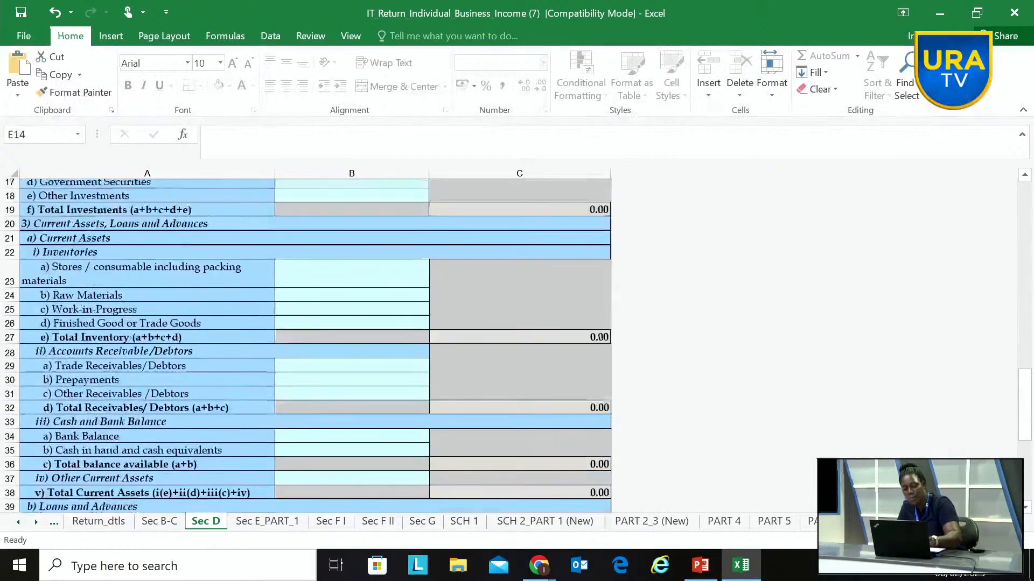
scroll(307, 344, up, 6)
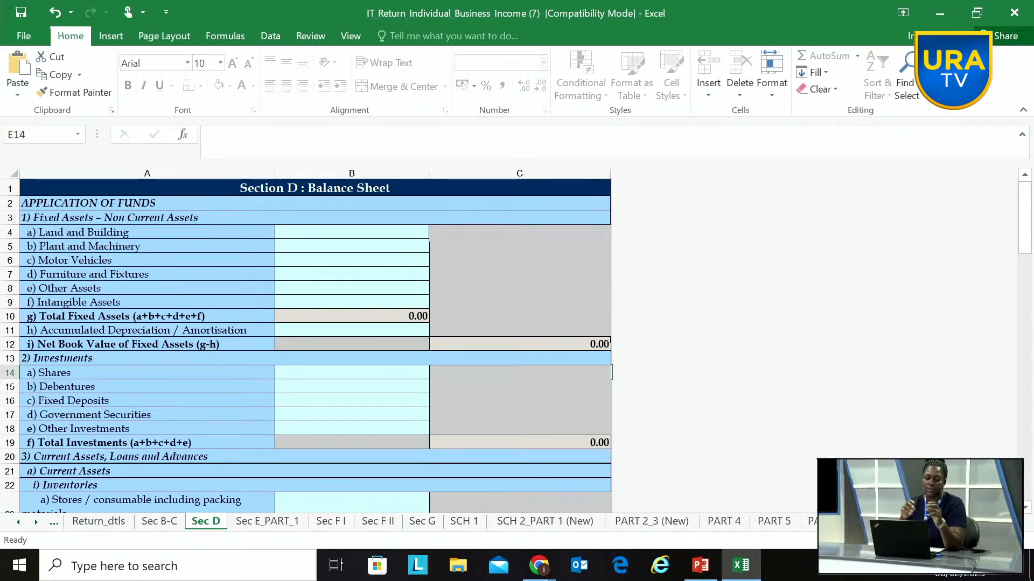
Step: Review the rest of the Section D balance sheet, from current assets and liabilities through to the proprietor's fund and long-term liabilities
scroll(307, 342, down, 9)
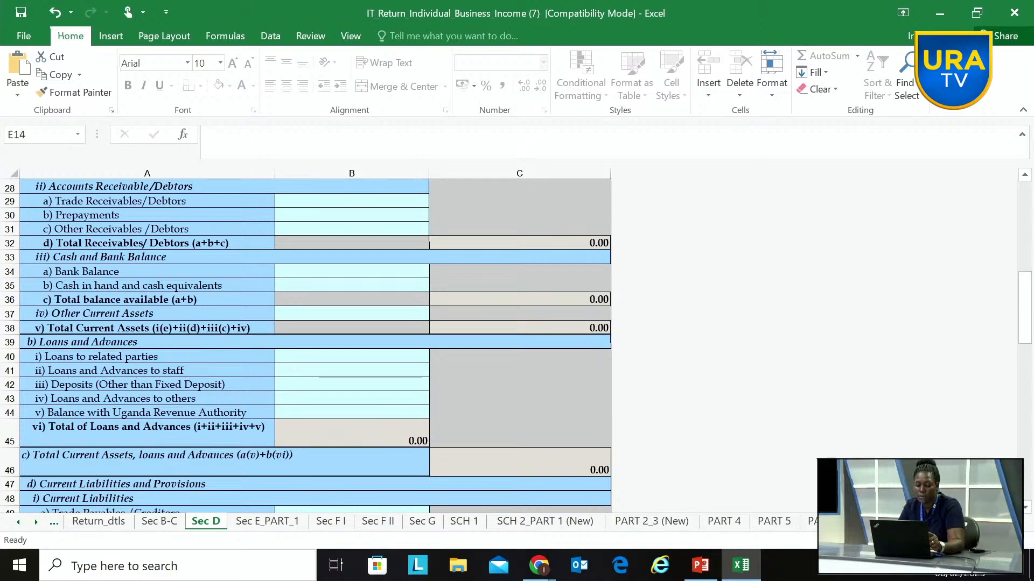
scroll(307, 345, up, 2)
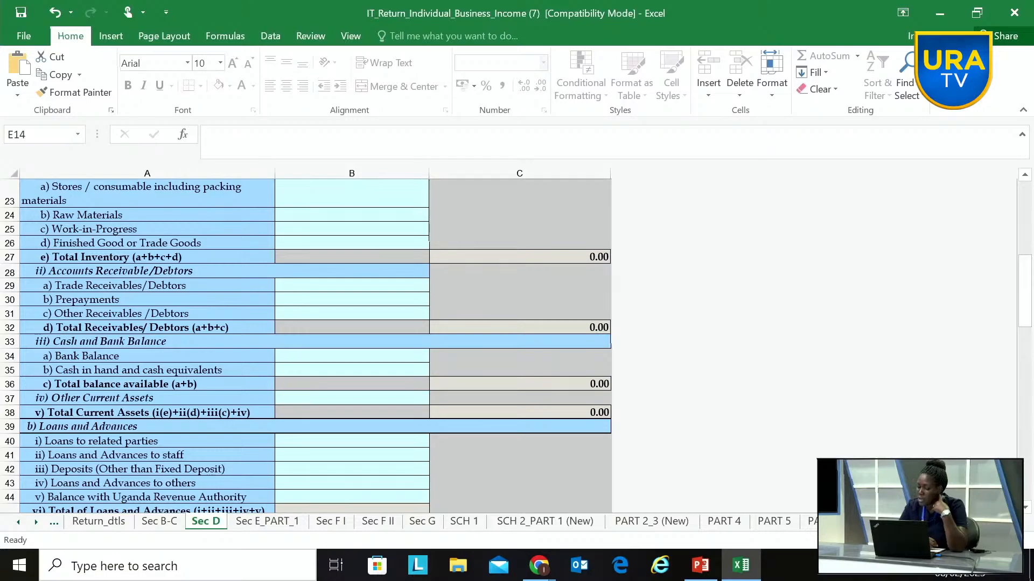
scroll(306, 348, down, 7)
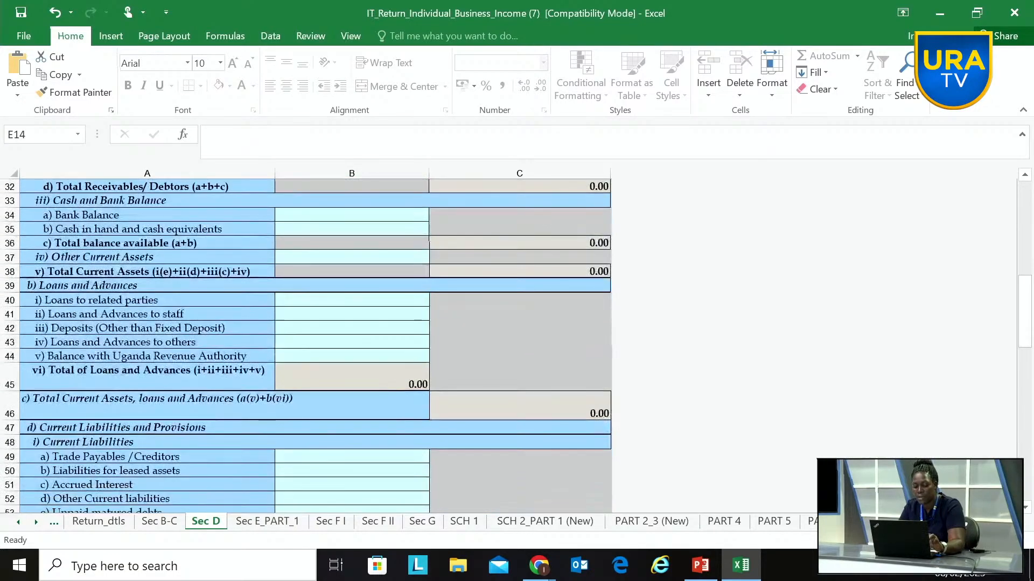
scroll(305, 347, down, 1)
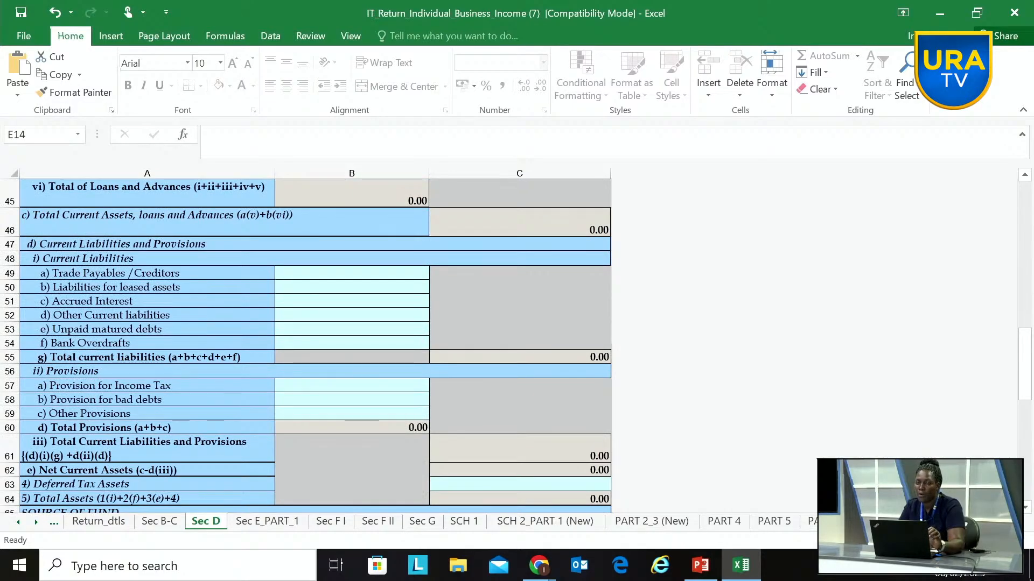
scroll(305, 347, down, 10)
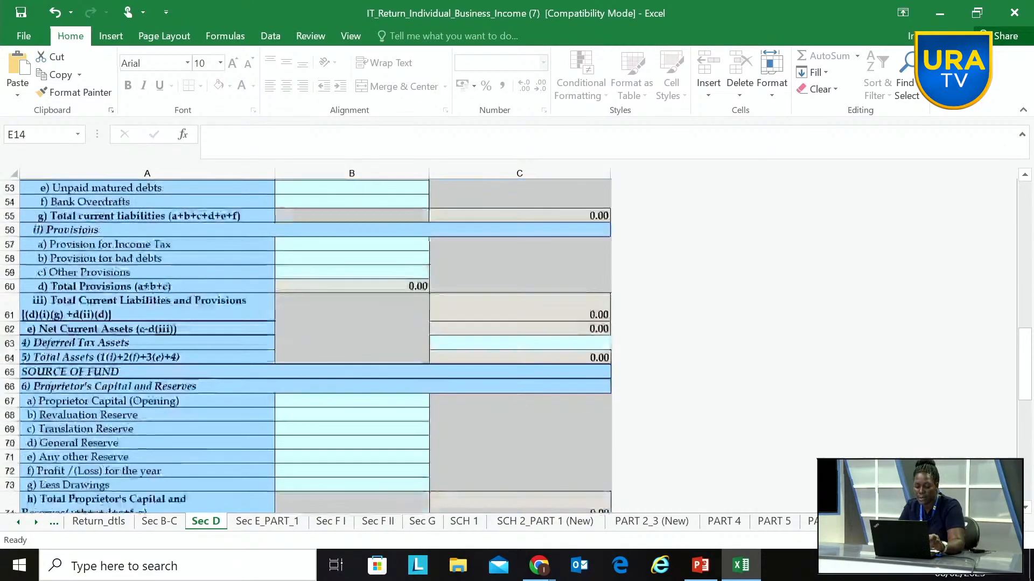
scroll(306, 347, down, 4)
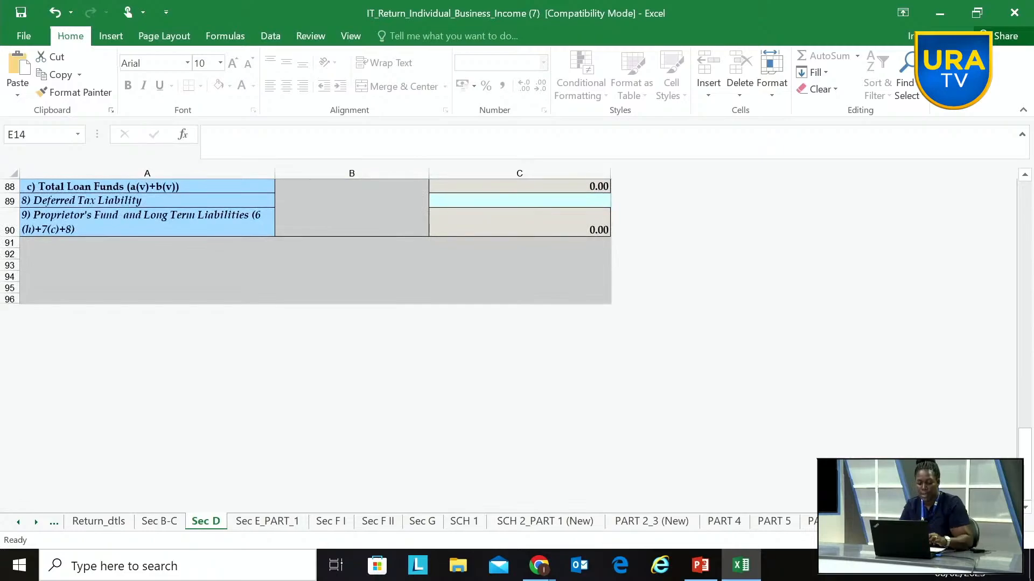
Step: Enter 60000000 as general trading or manufactured goods sales on the Sec E_PART_1 sheet, and check the Section C tax summary on Sec B-C
click(279, 526)
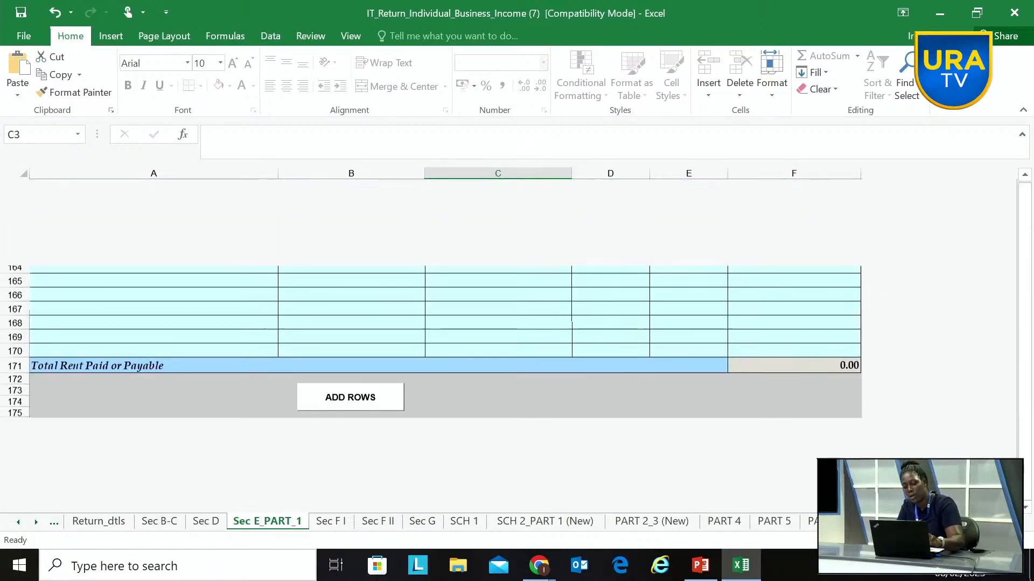
scroll(430, 344, up, 20)
scroll(215, 345, up, 20)
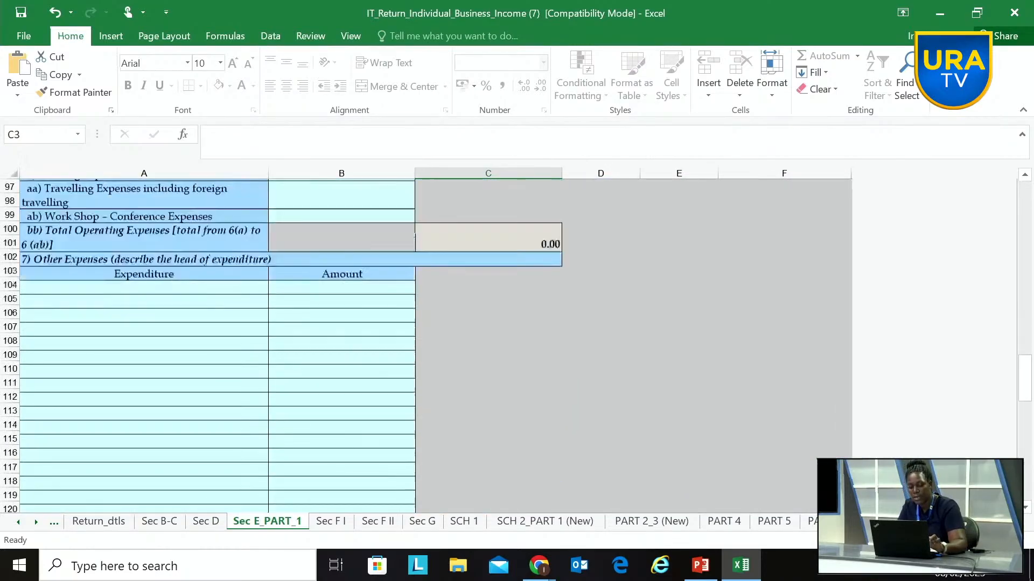
scroll(431, 345, up, 8)
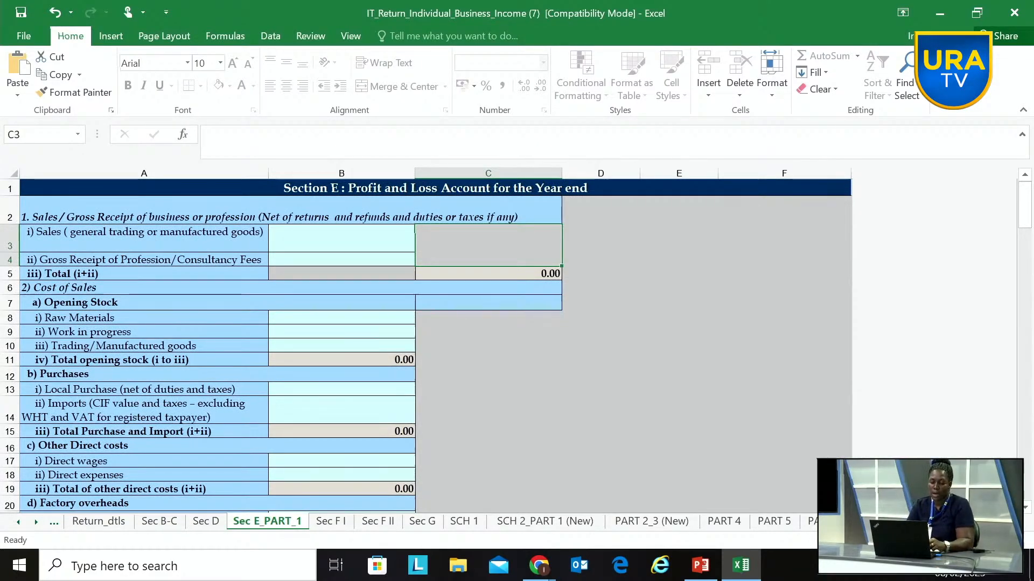
click(290, 246)
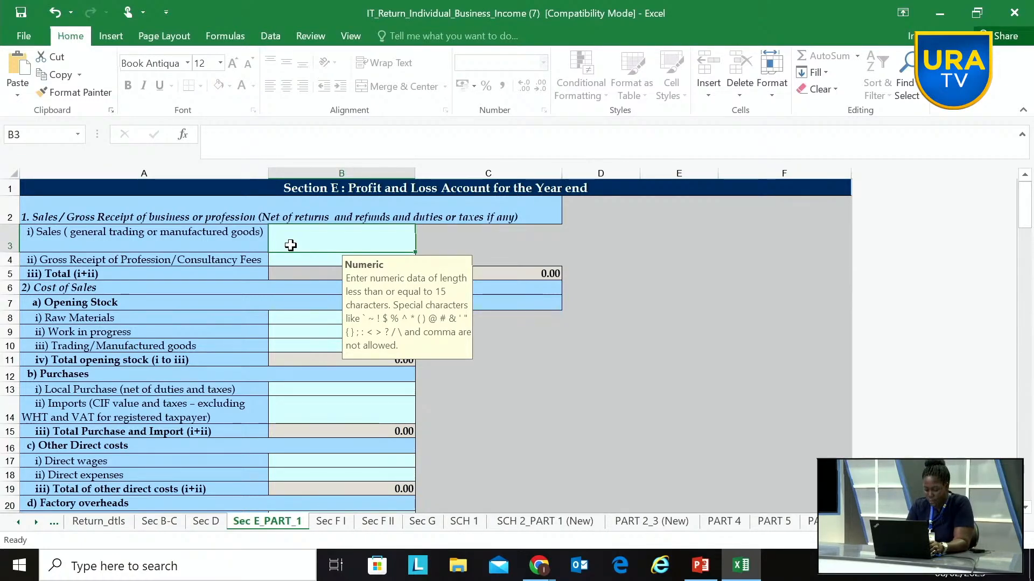
text(60)
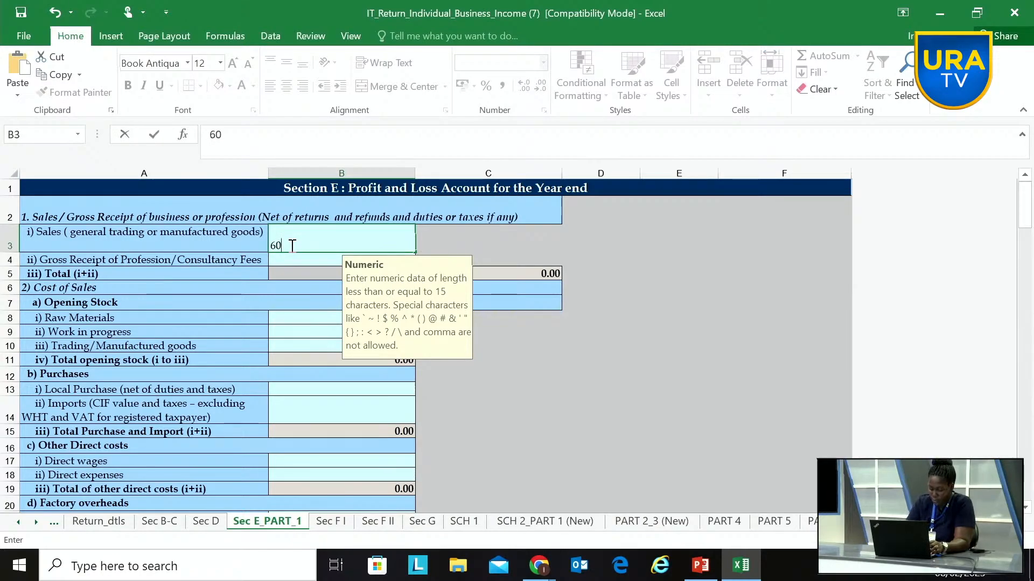
text(000000)
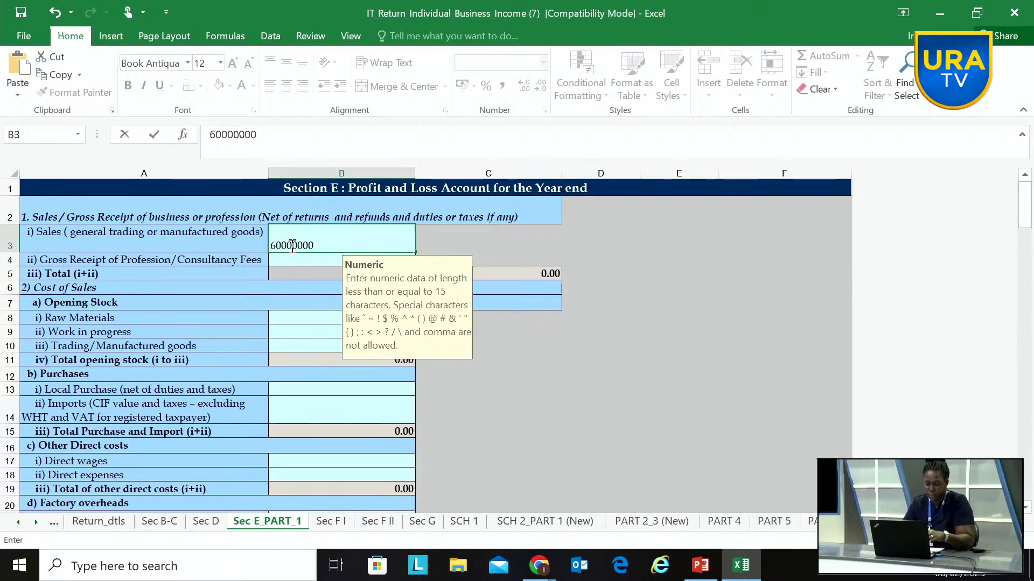
key(Return)
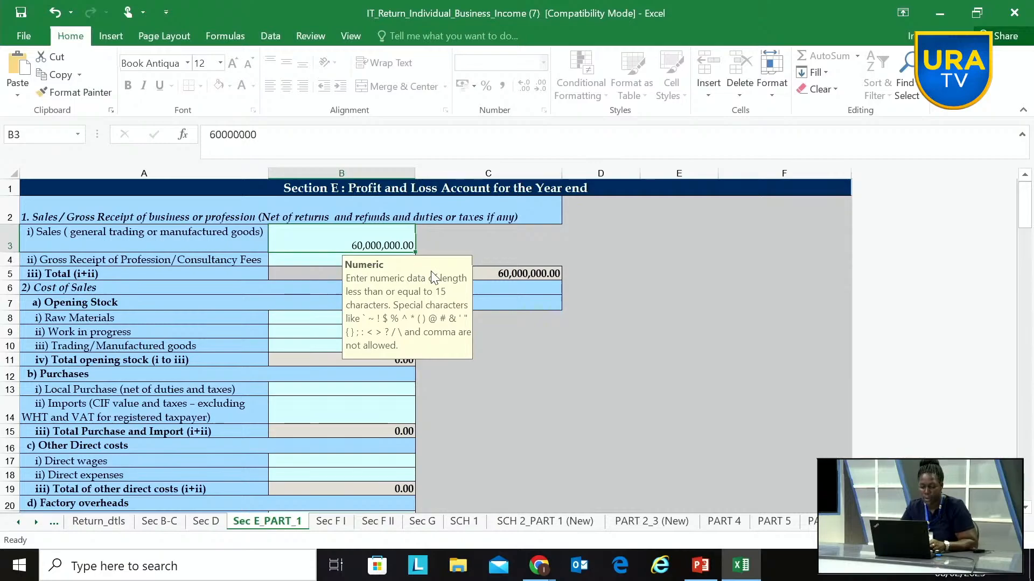
drag(433, 278, 709, 271)
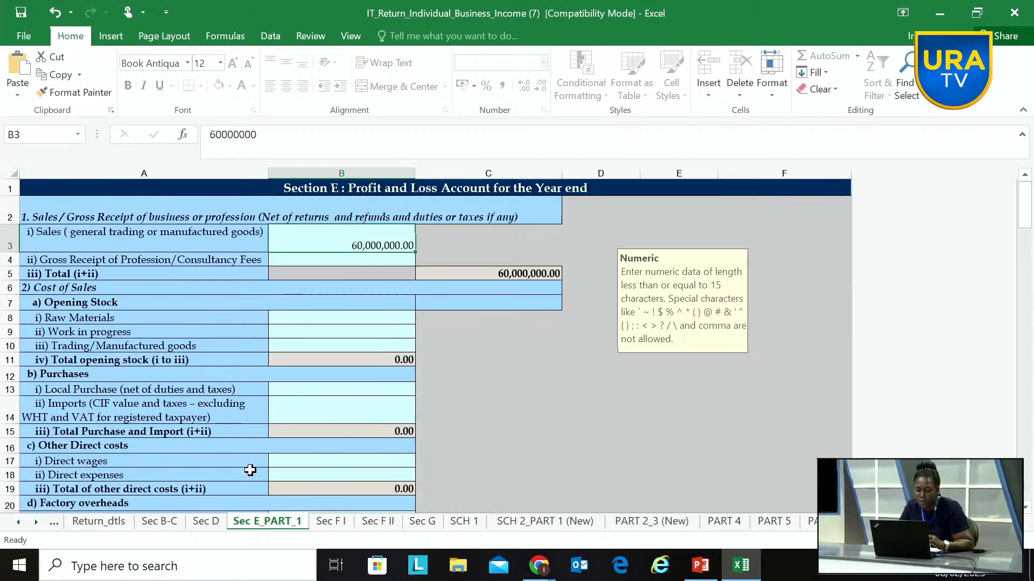
click(161, 523)
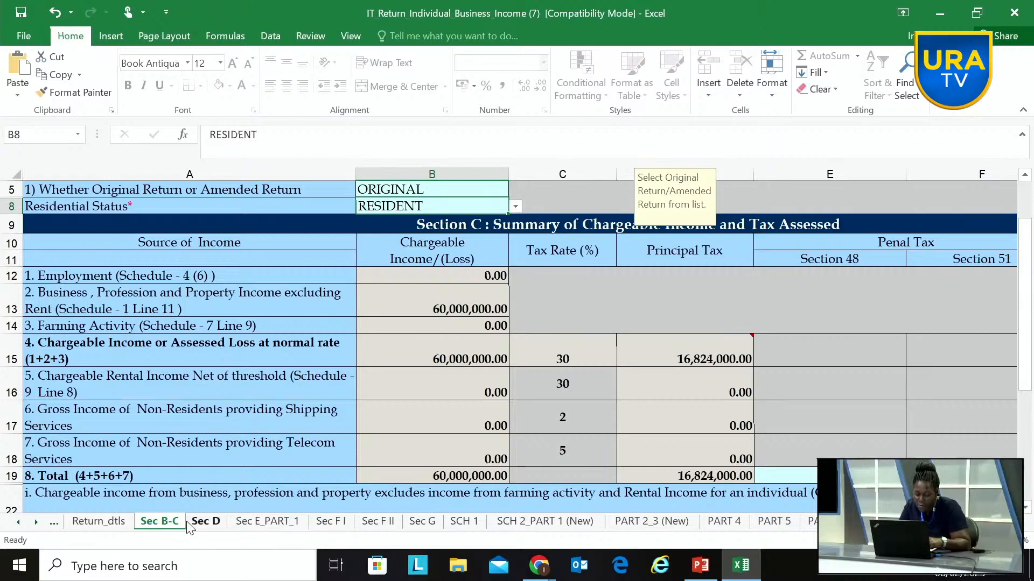
Step: On the Sec E_PART_1 sheet, set the opening stock of trading/manufactured goods to 20000000
click(268, 523)
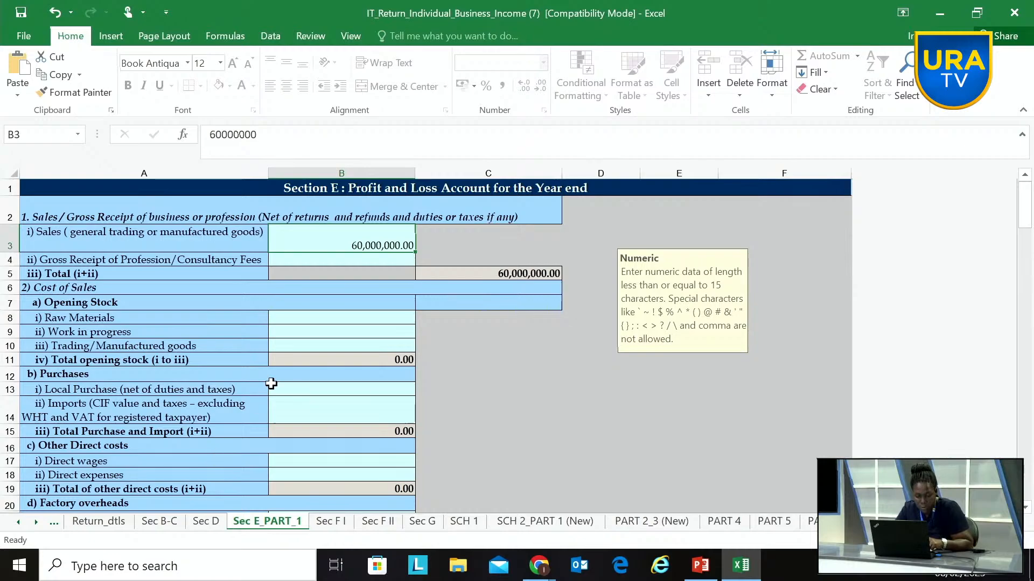
click(325, 331)
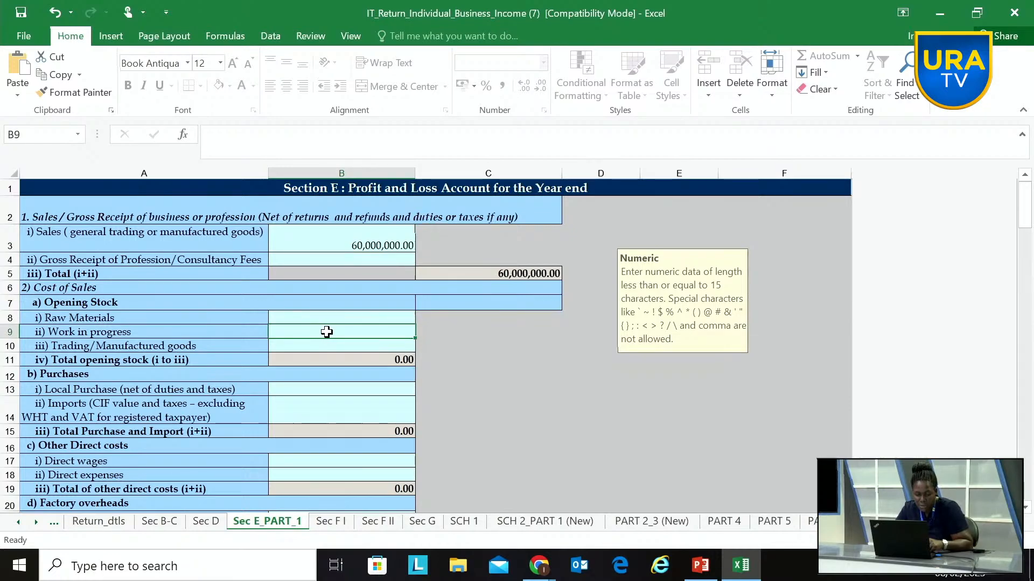
double_click(329, 343)
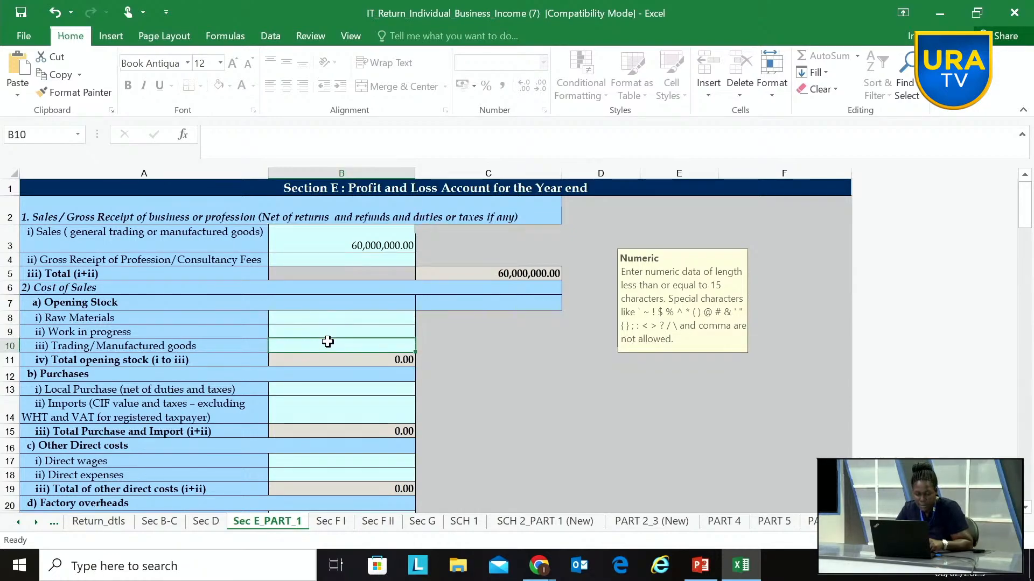
text(20)
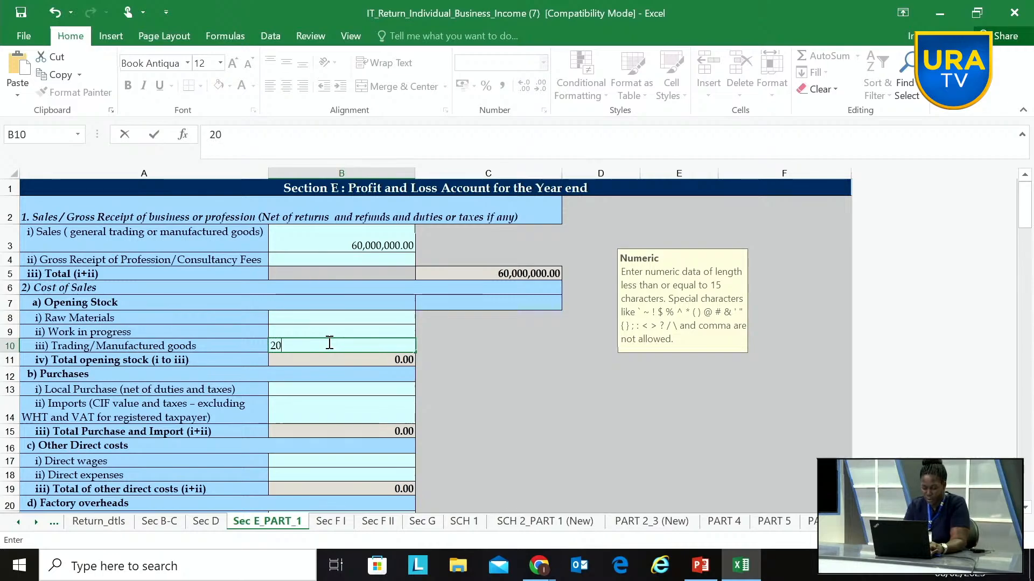
text(000000)
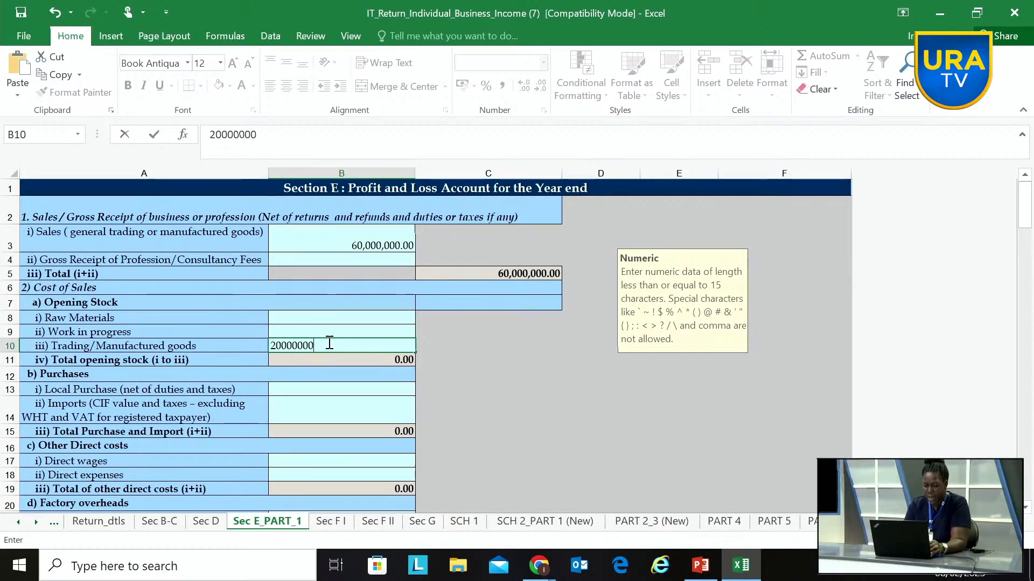
click(474, 346)
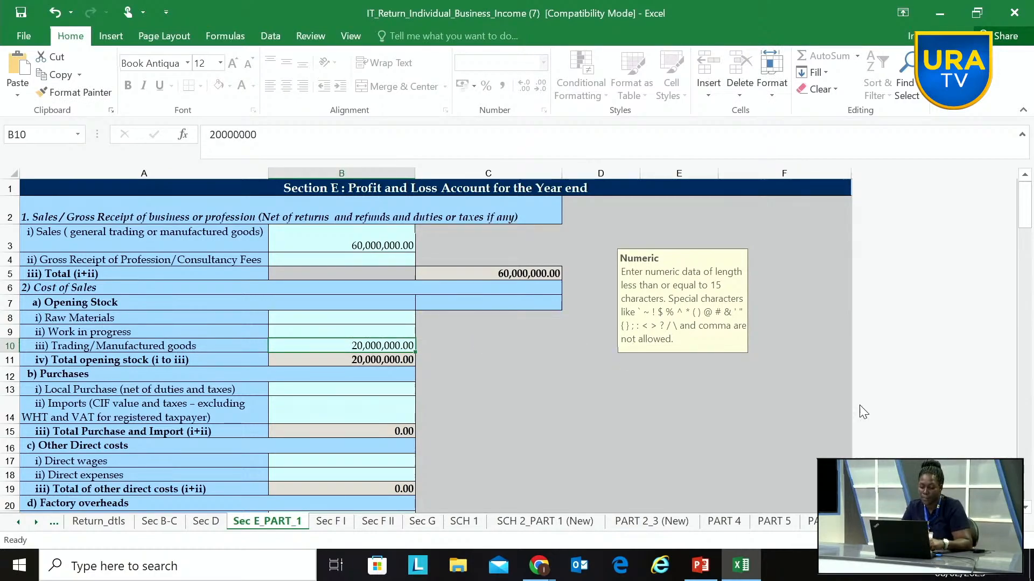
Step: Set the local purchases, net of duties and taxes, to 30000000 in the Purchases part of Cost of Sales
drag(1029, 222, 1031, 230)
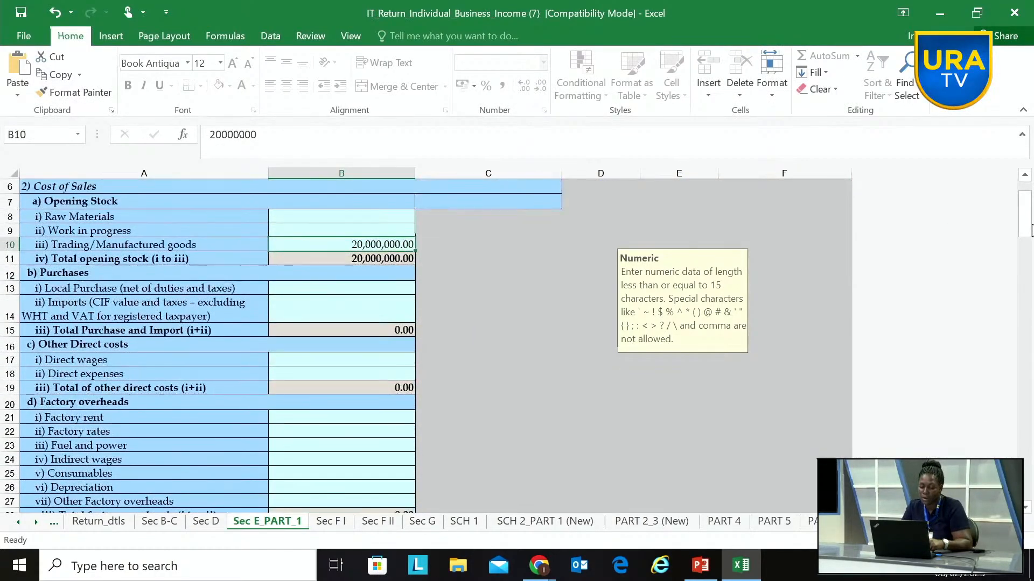
click(375, 288)
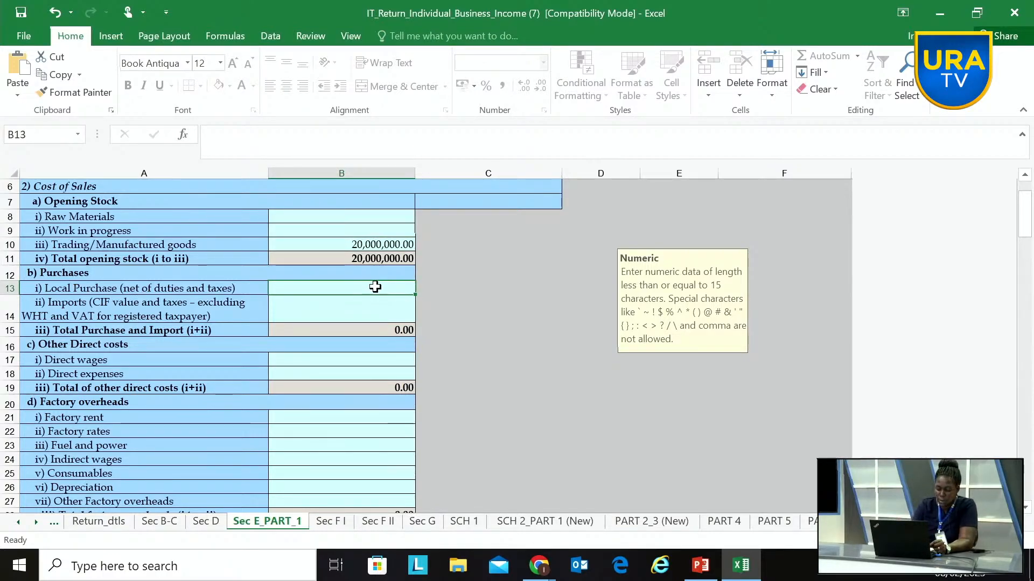
text(300000)
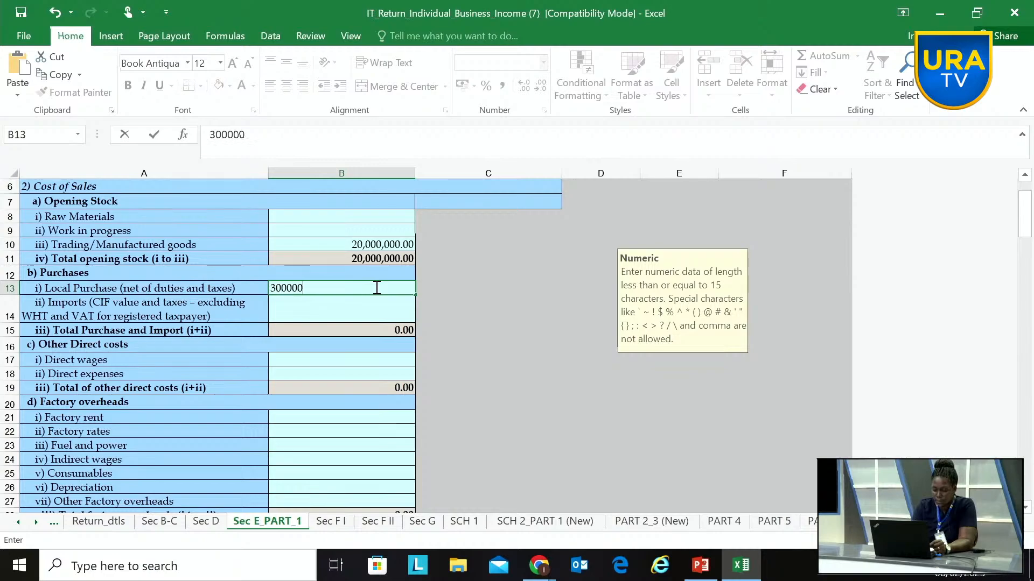
text(00)
click(431, 286)
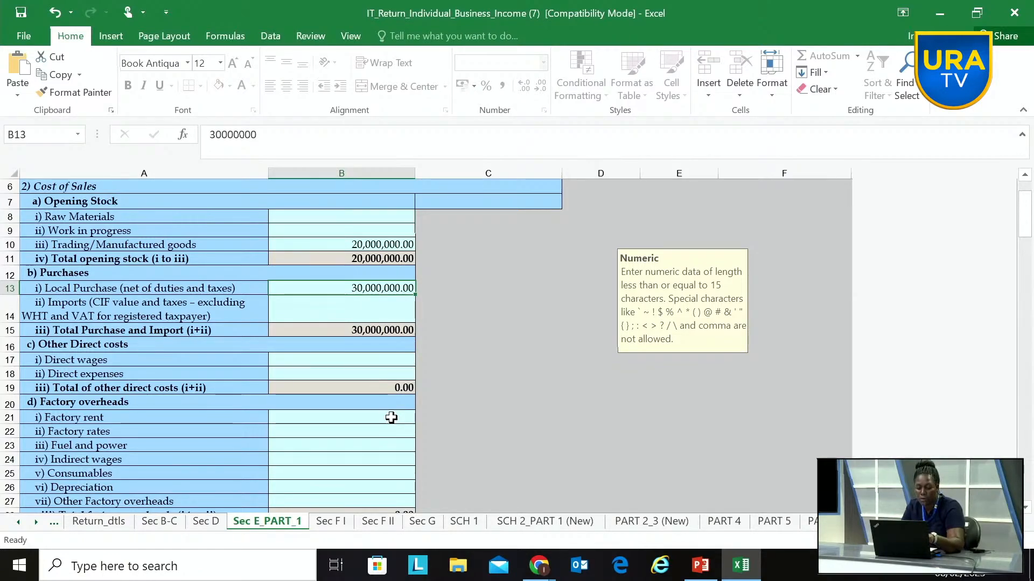
Step: Enter 1000000 for direct wages under Other Direct costs
click(342, 373)
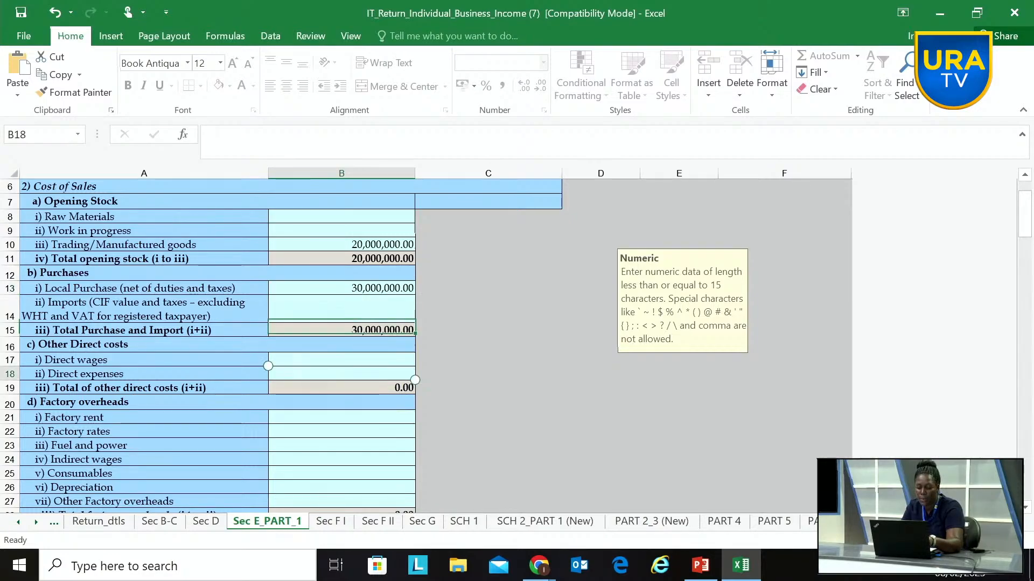
click(341, 359)
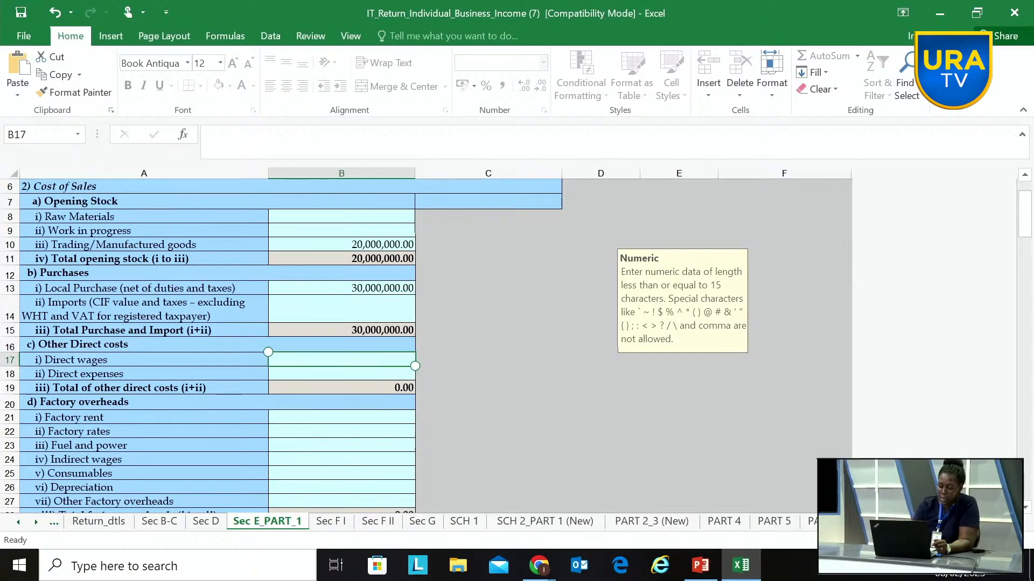
text(1000)
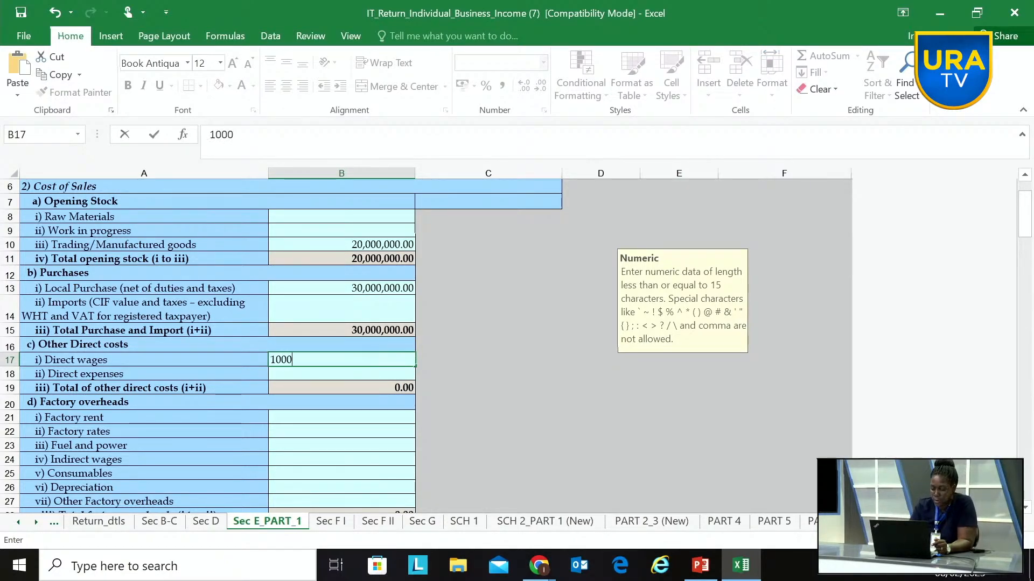
text(000)
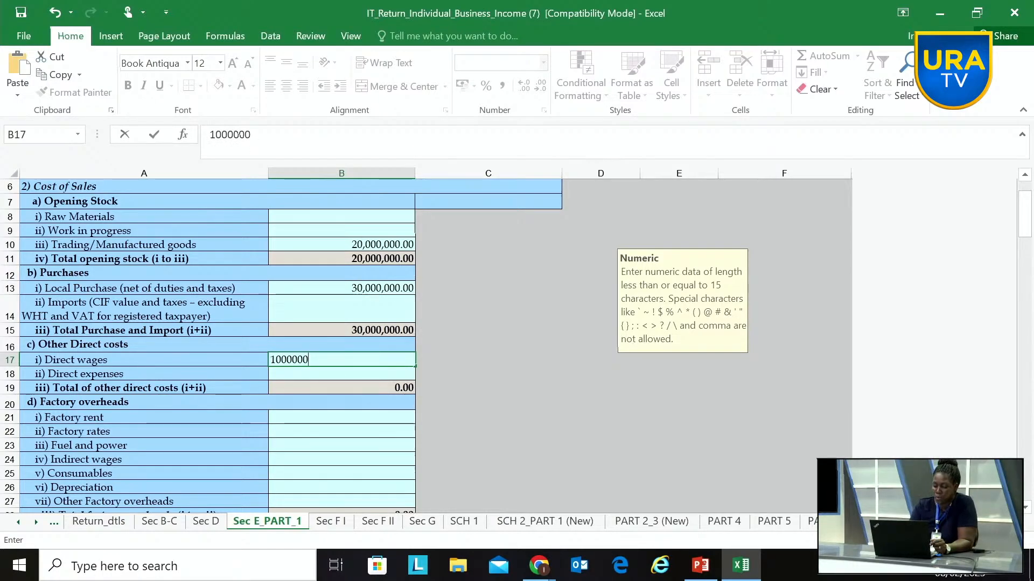
click(385, 419)
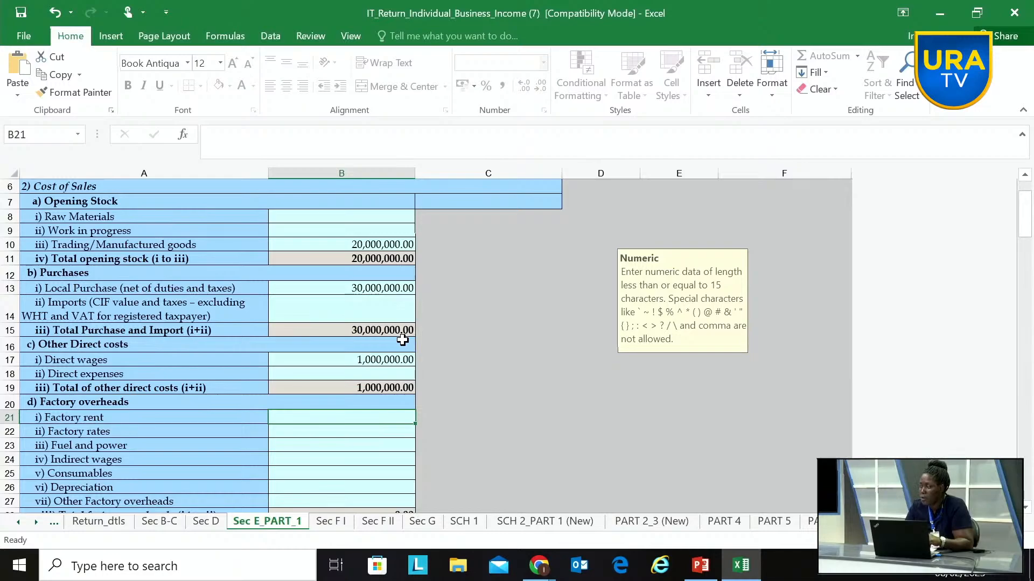
Step: Set the closing stock of trading/manufactured goods to 10000000
scroll(402, 340, down, 5)
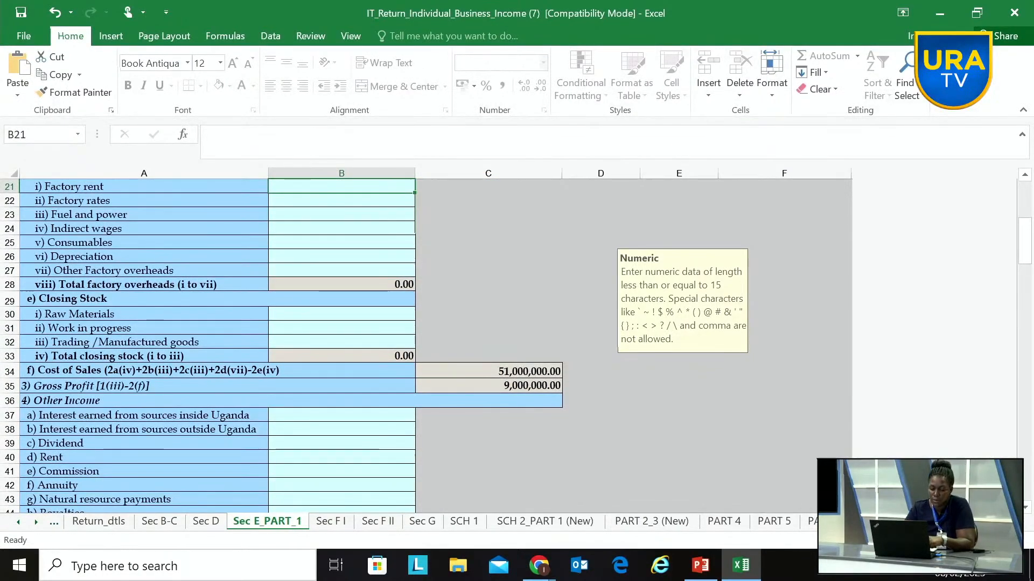
click(341, 346)
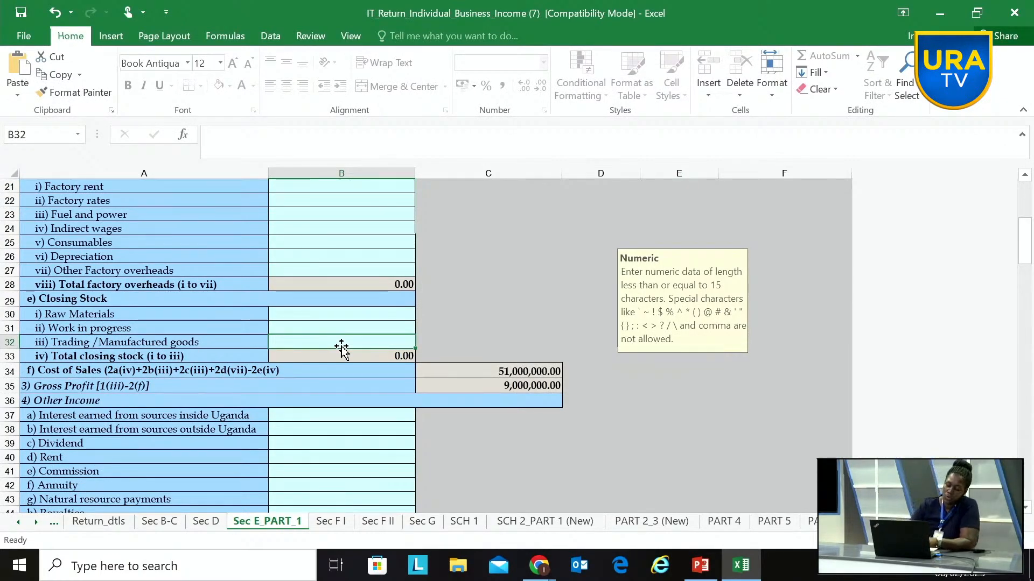
text(100)
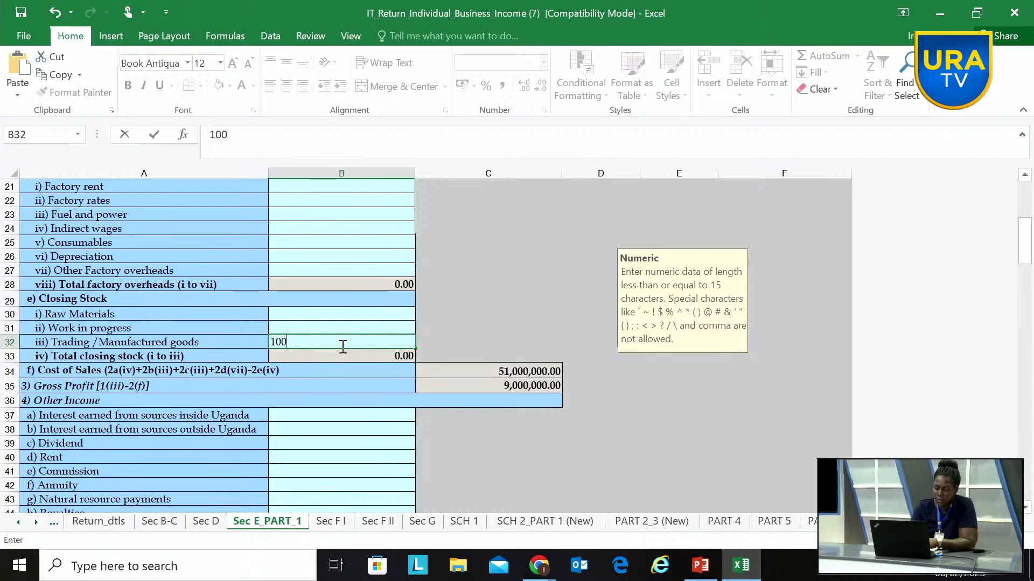
text(00000)
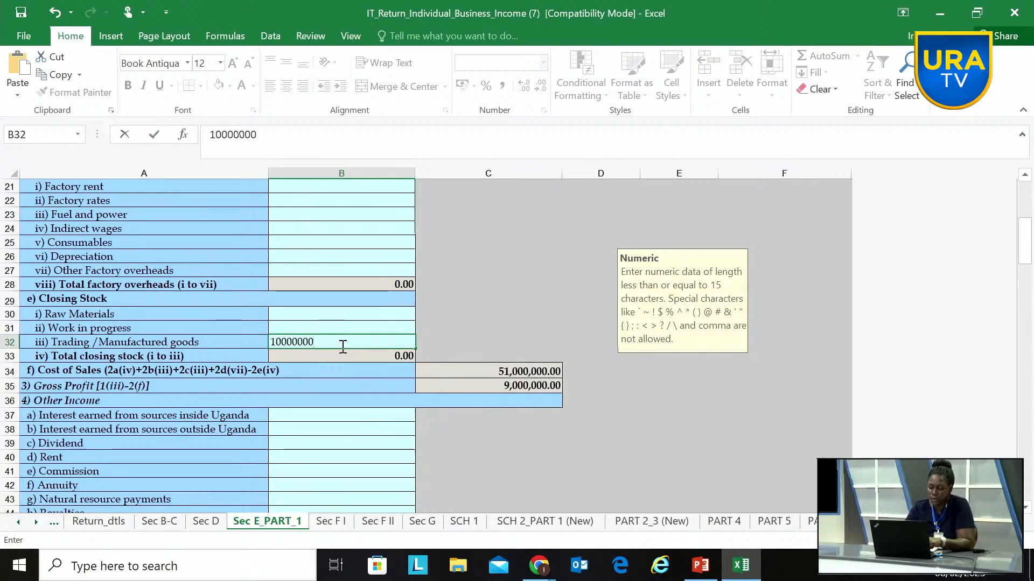
click(448, 334)
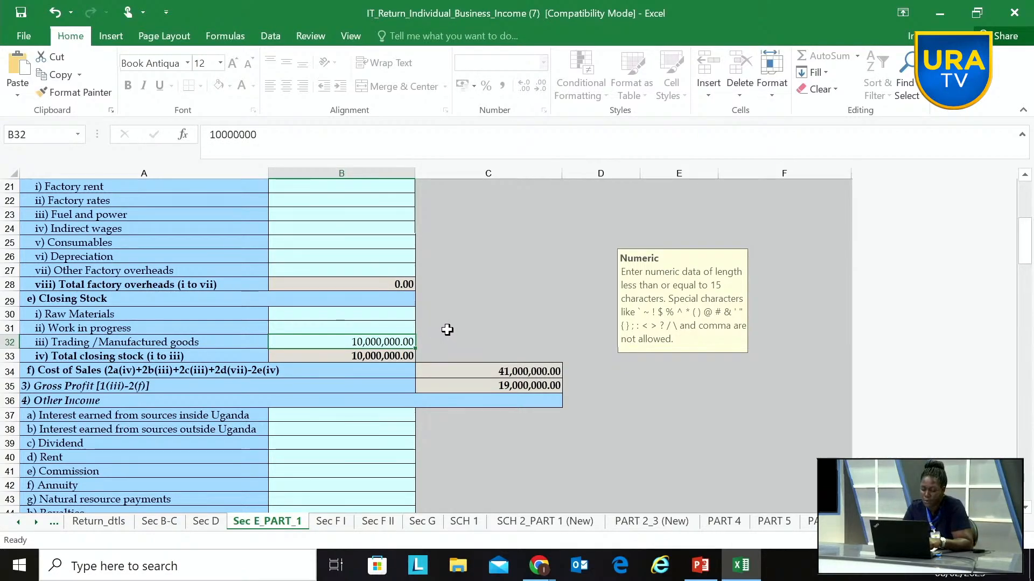
Step: Check the chargeable income and tax summary on the Sec B-C sheet, and review the sales and cost of sales entries on Sec E_PART_1
click(162, 522)
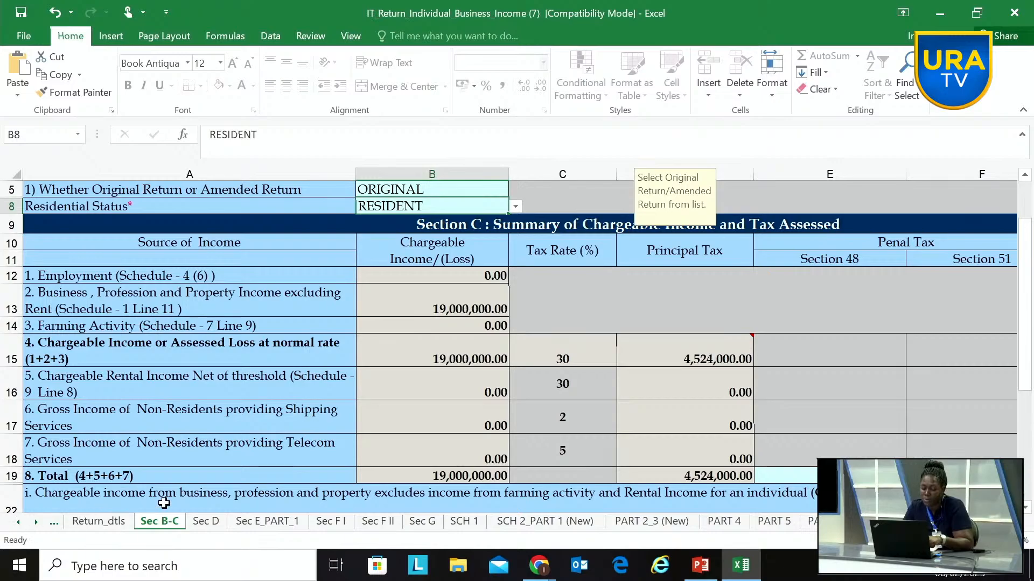
click(255, 522)
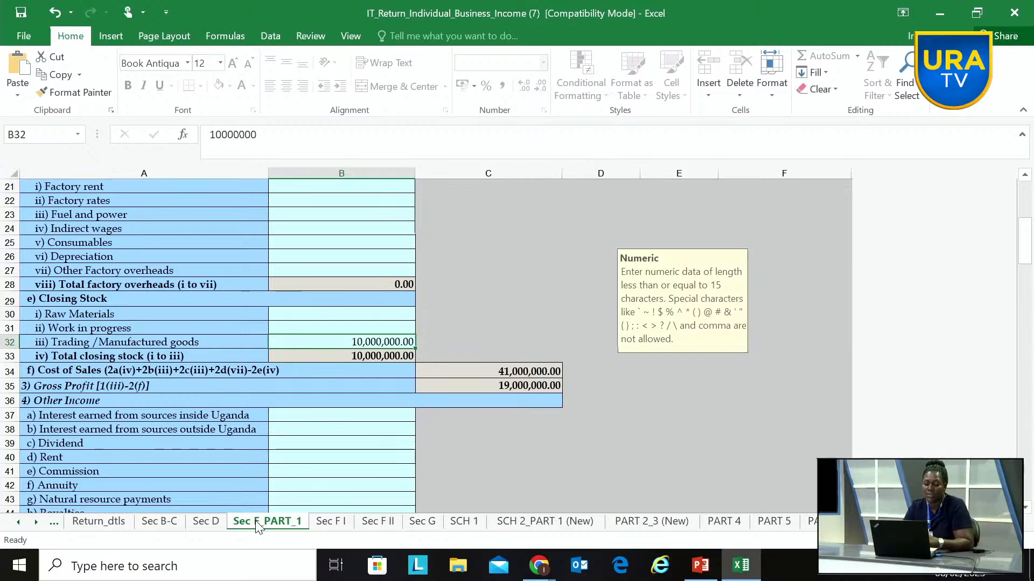
scroll(282, 347, up, 4)
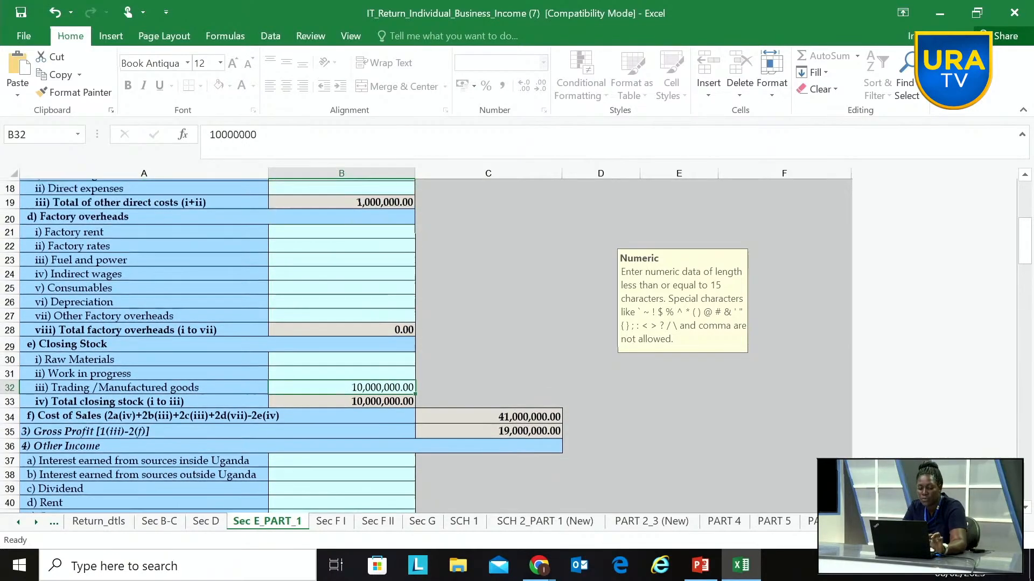
scroll(281, 347, up, 3)
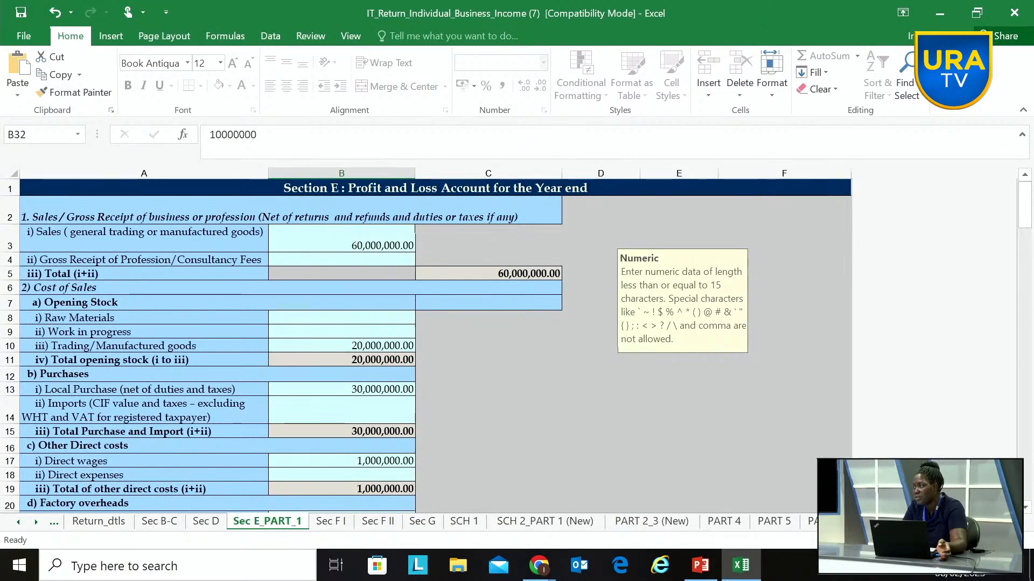
scroll(281, 347, down, 2)
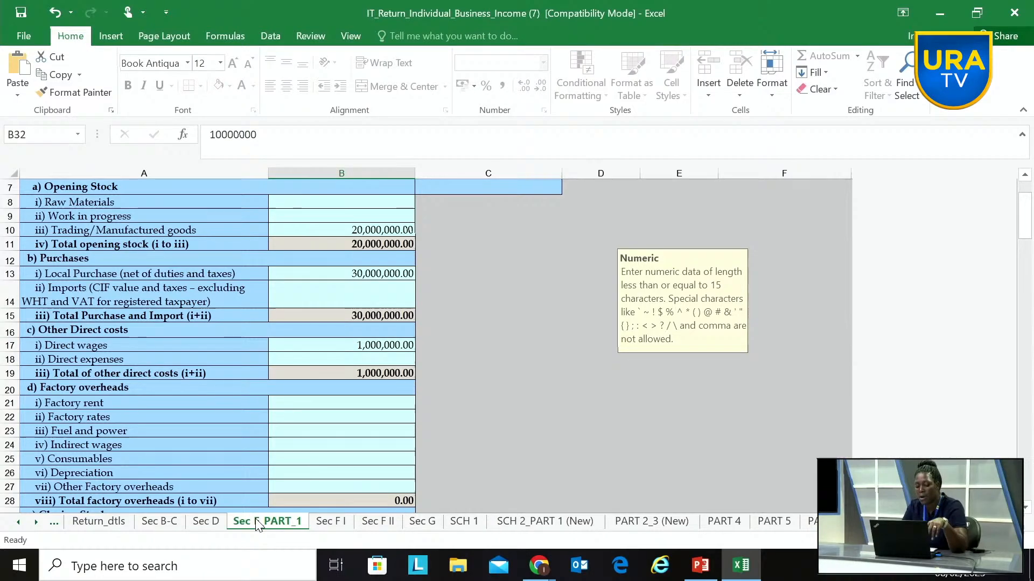
scroll(257, 525, down, 9)
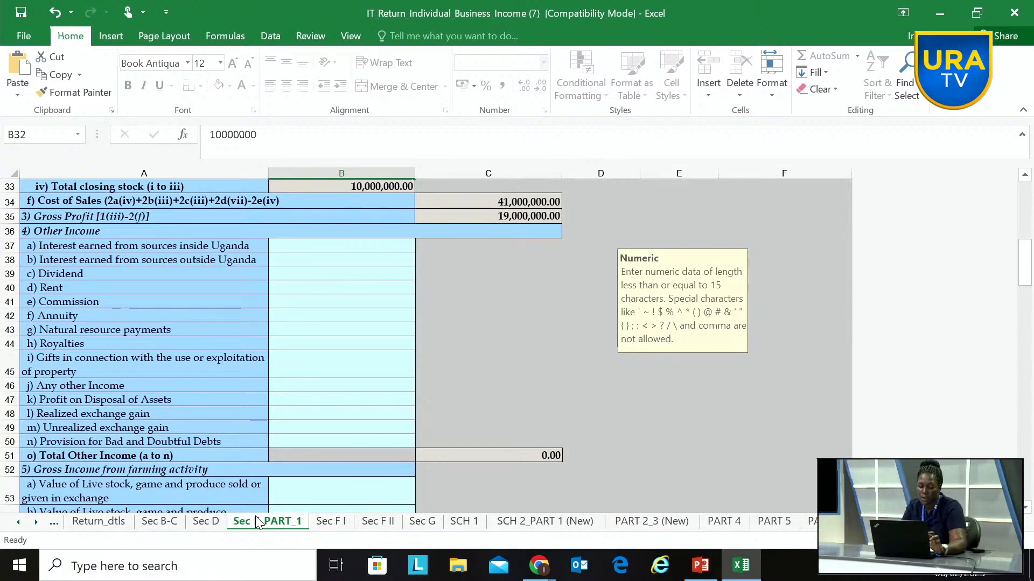
scroll(256, 517, up, 2)
scroll(282, 345, up, 1)
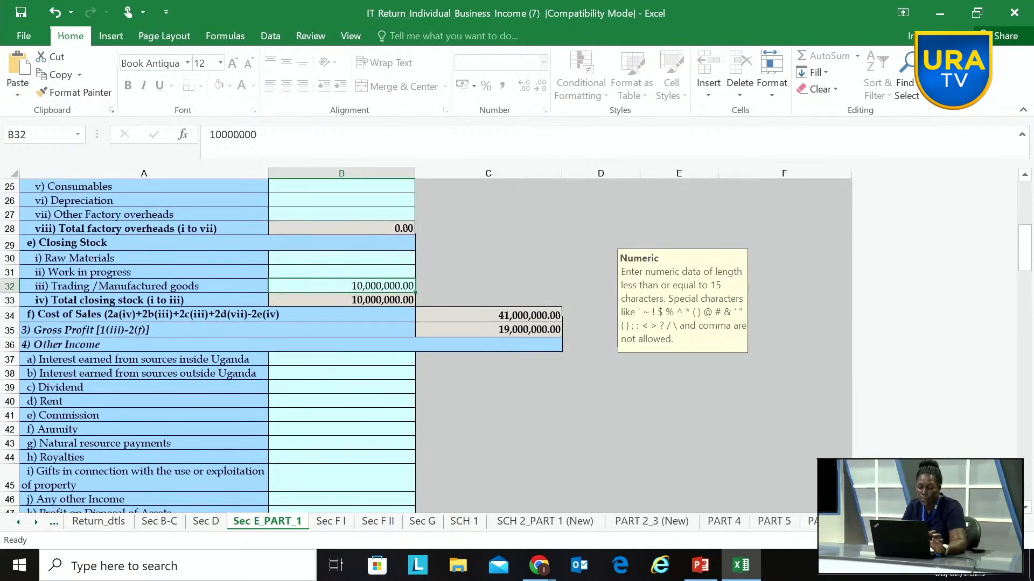
scroll(282, 344, up, 3)
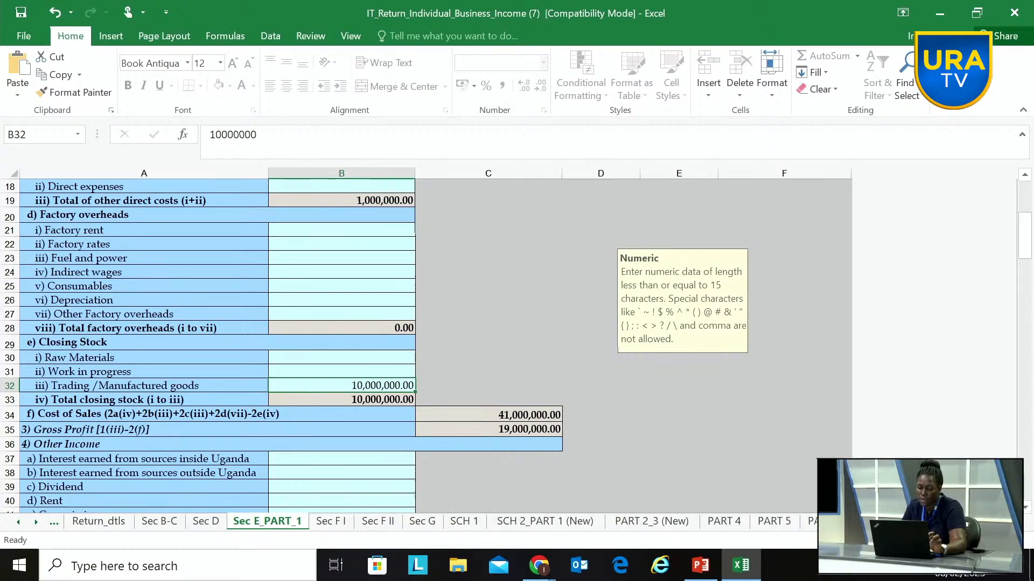
Step: Enter 500000 for Power and Fuel under Operating Expense on the Sec E_PART_1 sheet
scroll(282, 345, down, 3)
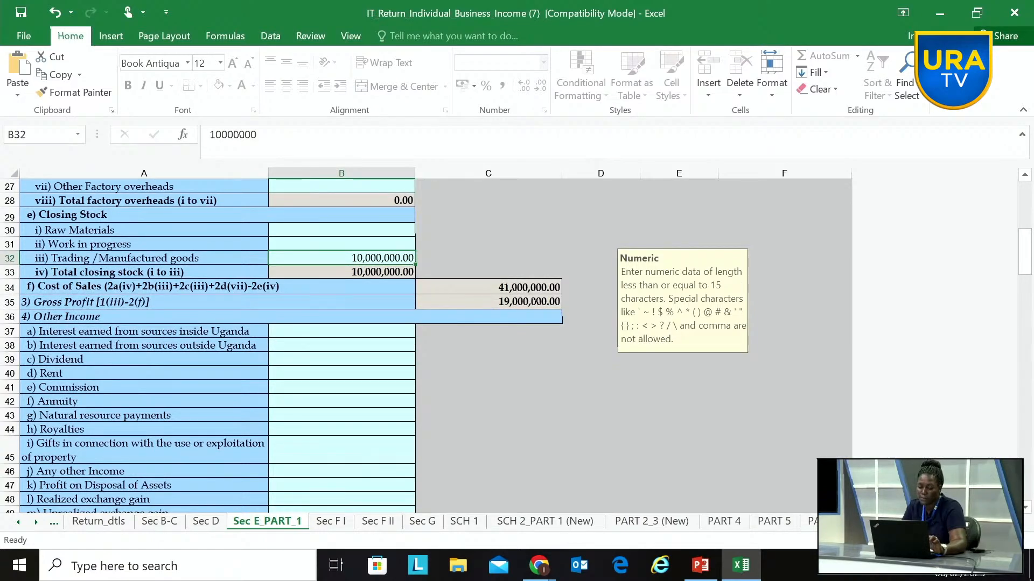
scroll(282, 344, down, 2)
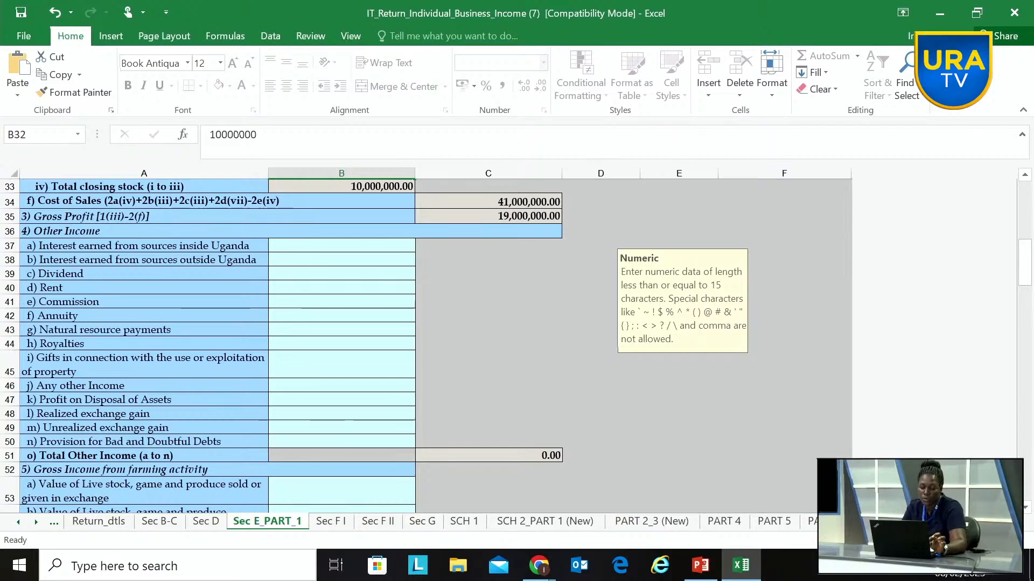
scroll(281, 345, down, 2)
scroll(281, 345, down, 3)
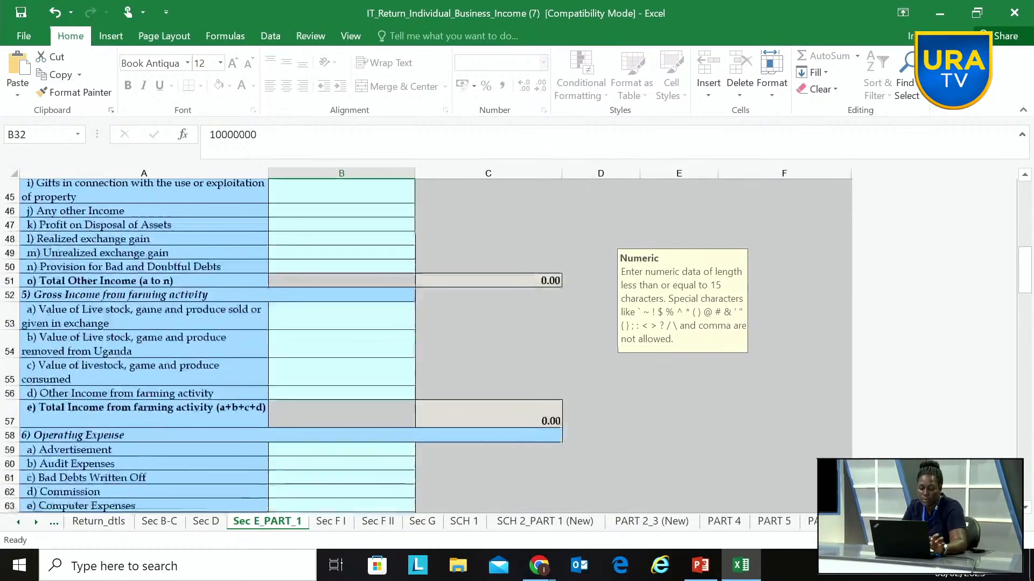
key(F2)
scroll(413, 201, down, 7)
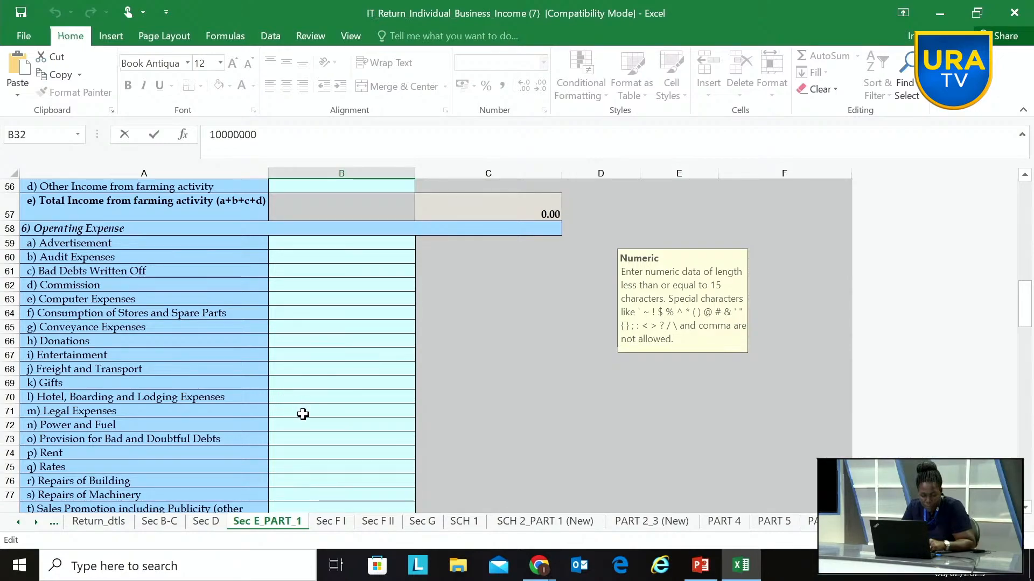
click(321, 425)
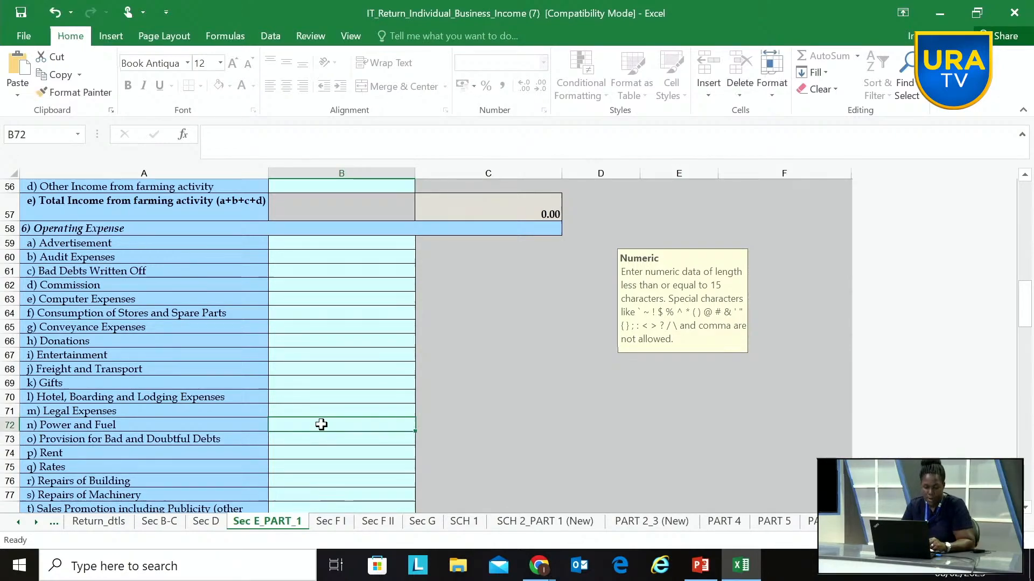
text(50)
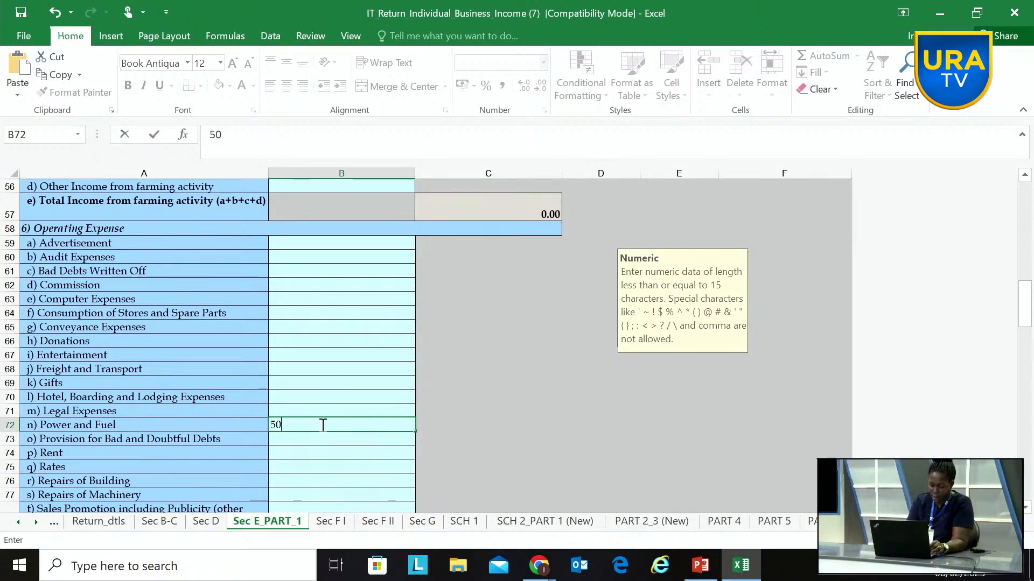
text(0000)
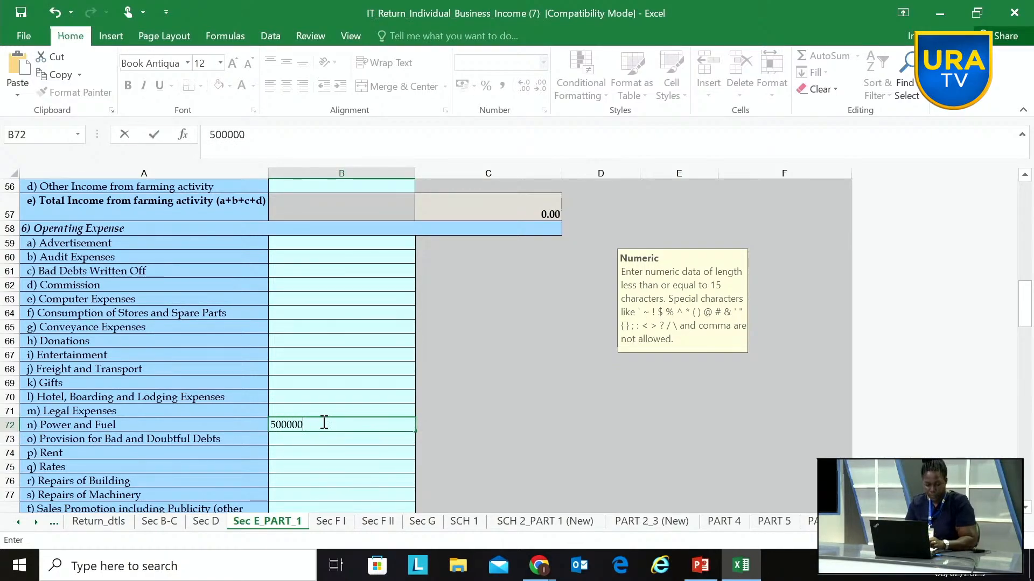
click(316, 421)
click(307, 409)
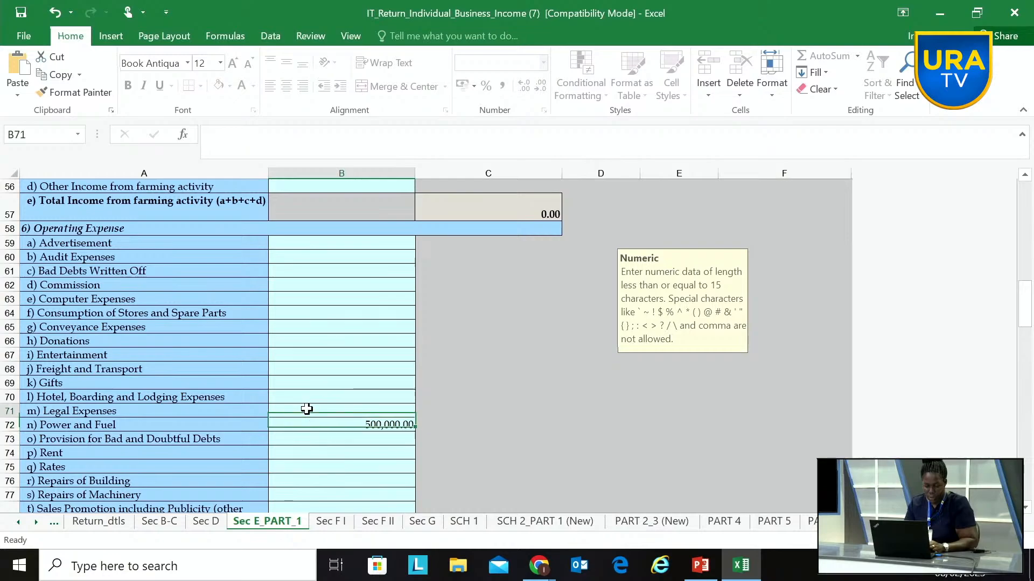
Step: Set the Rent amount under Operating Expense to 1200000
click(321, 453)
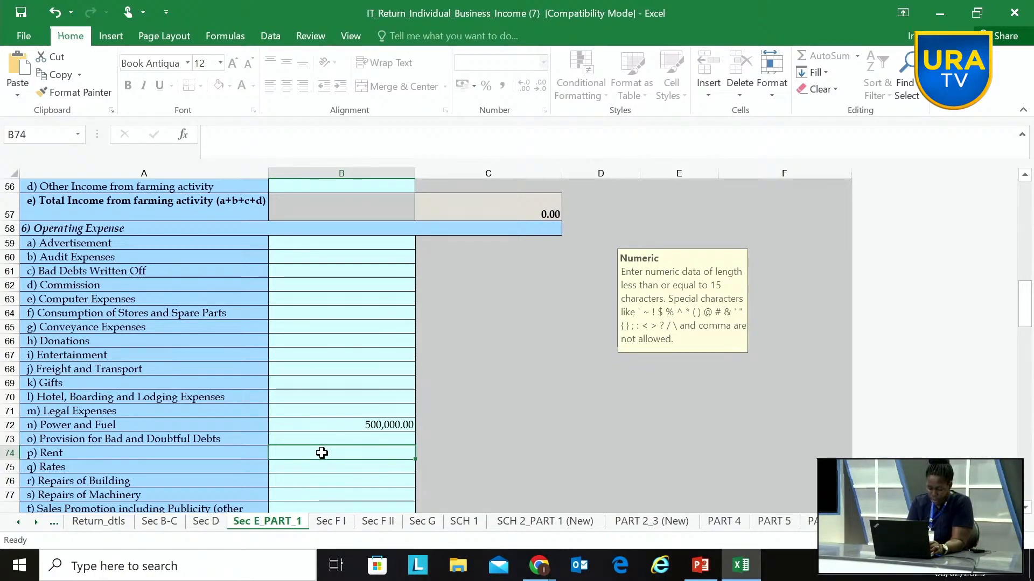
text(1200000)
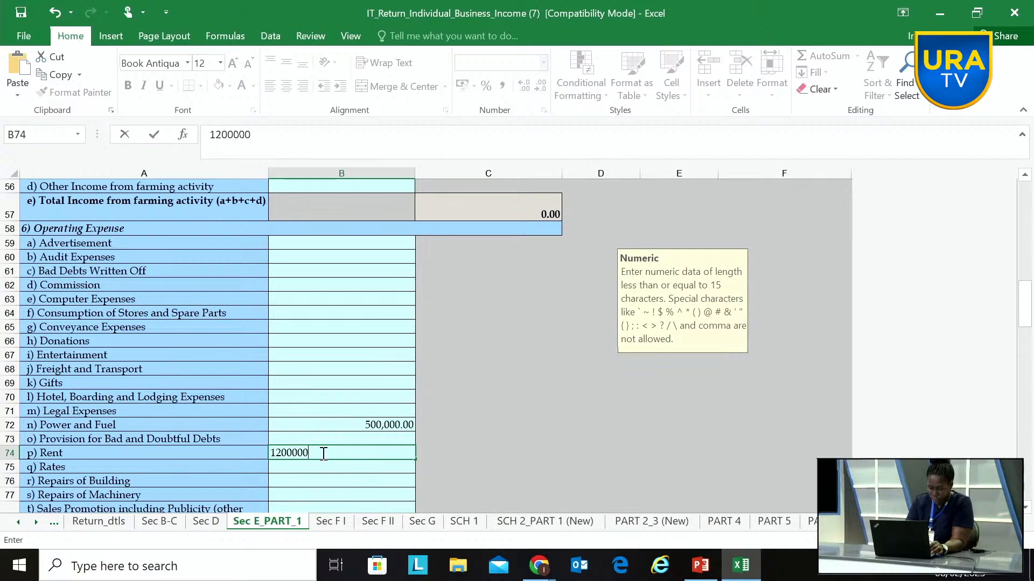
key(ctrl+Return)
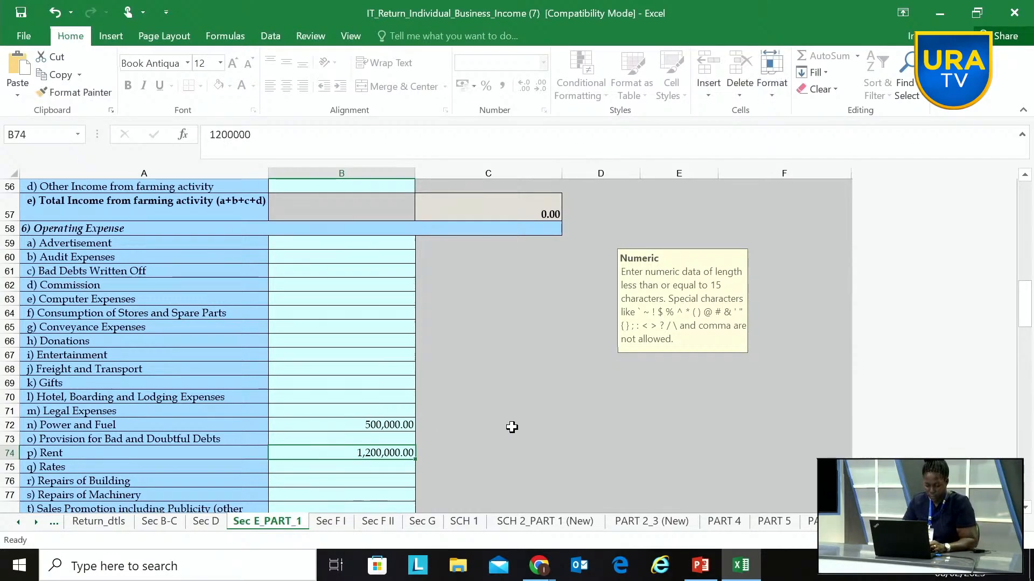
Step: Review the remaining operating expense lines, including staff welfare, stationery and printing, and telephone expenses
scroll(491, 427, down, 4)
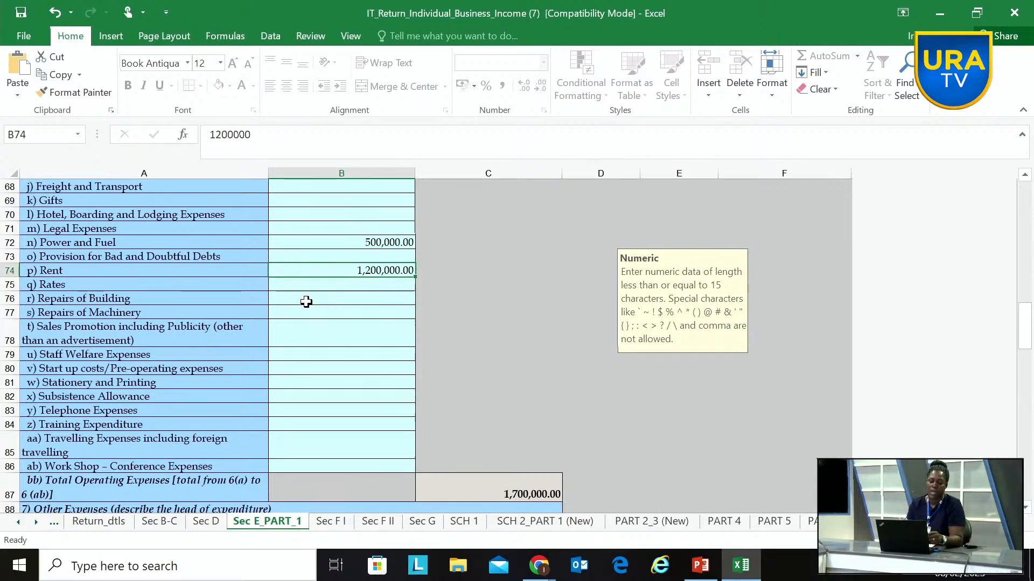
scroll(306, 302, down, 1)
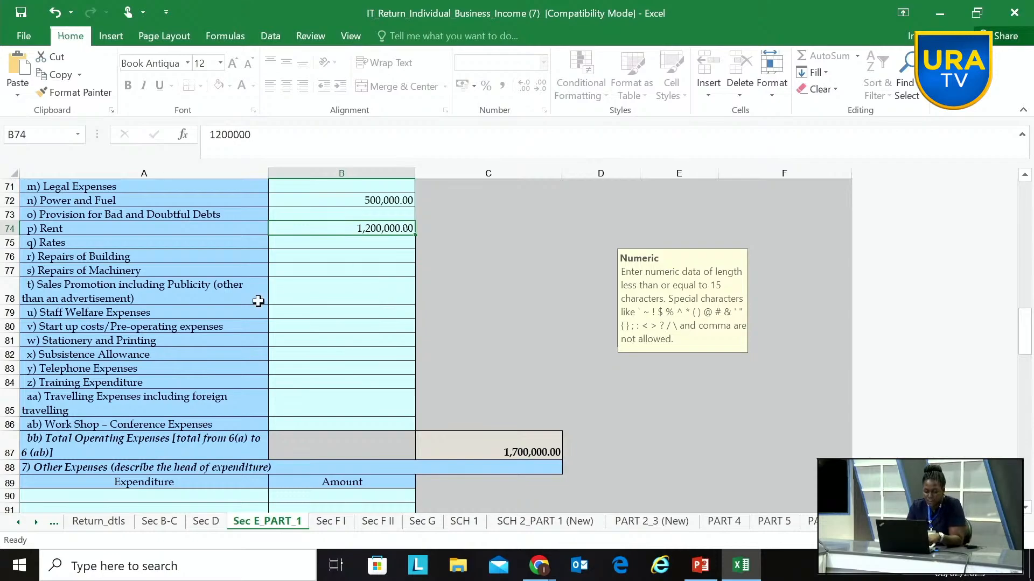
click(307, 310)
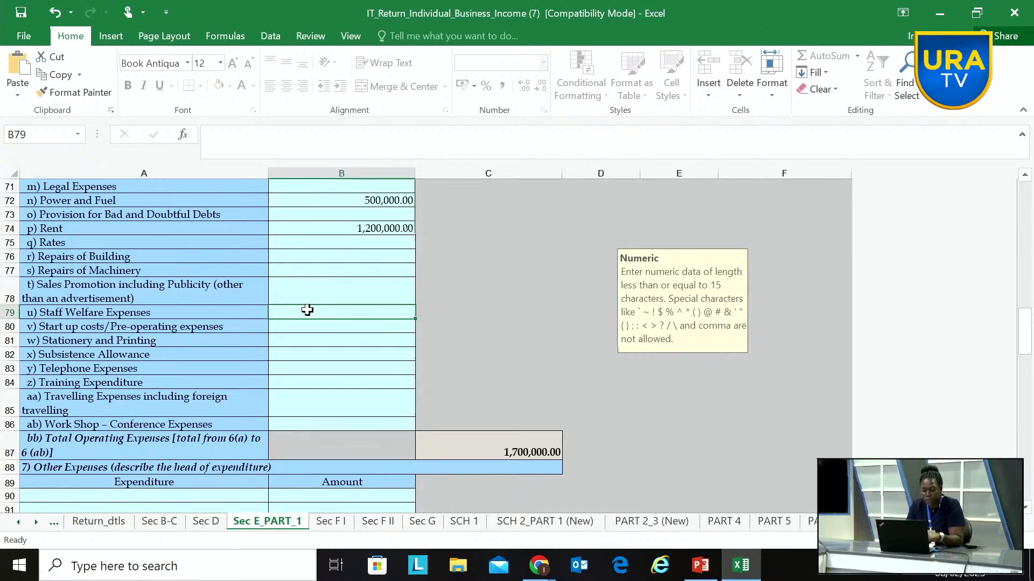
click(327, 341)
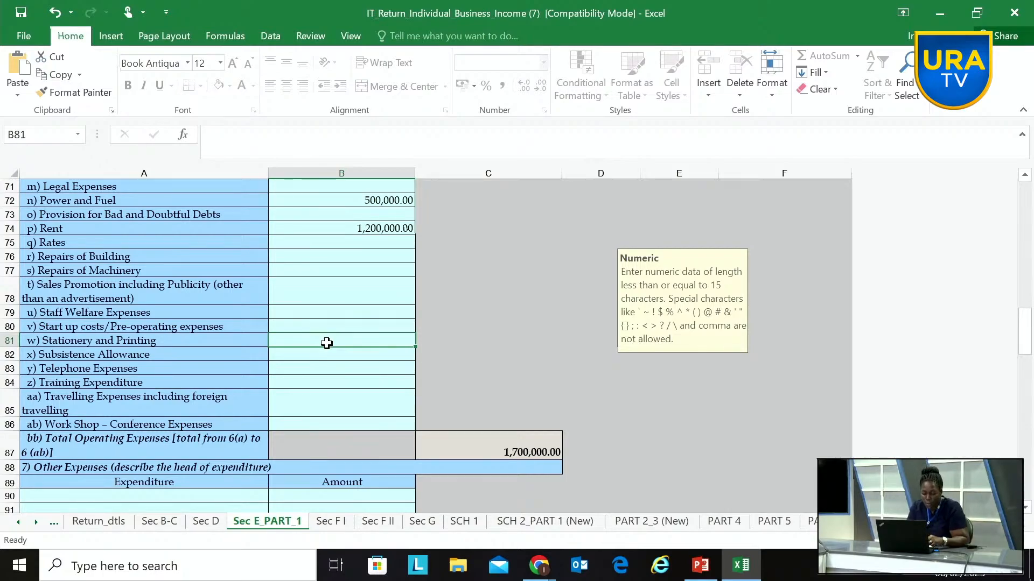
click(300, 368)
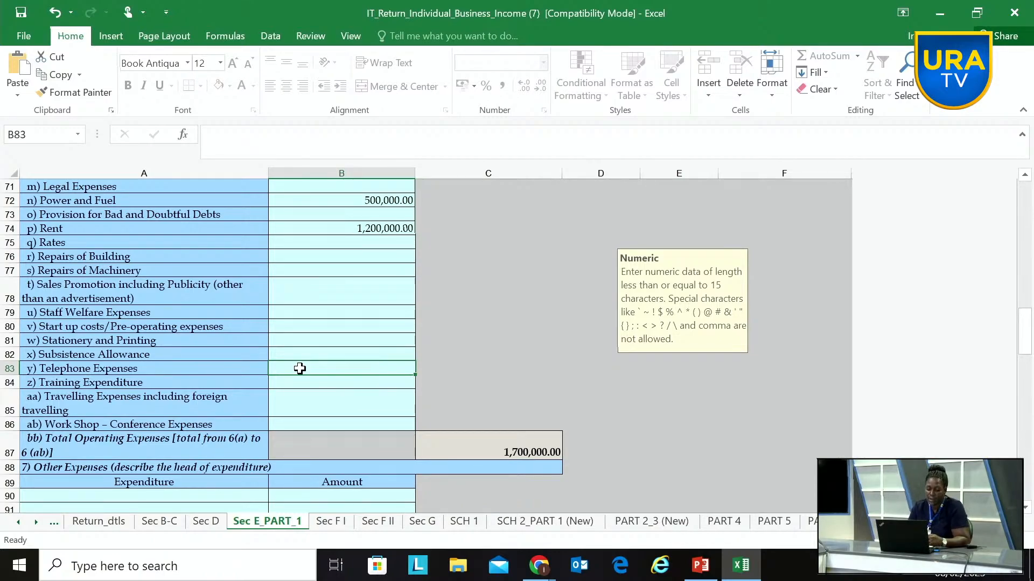
Step: Enter "License" as the first expenditure item in the Other Expenses table
scroll(299, 369, down, 4)
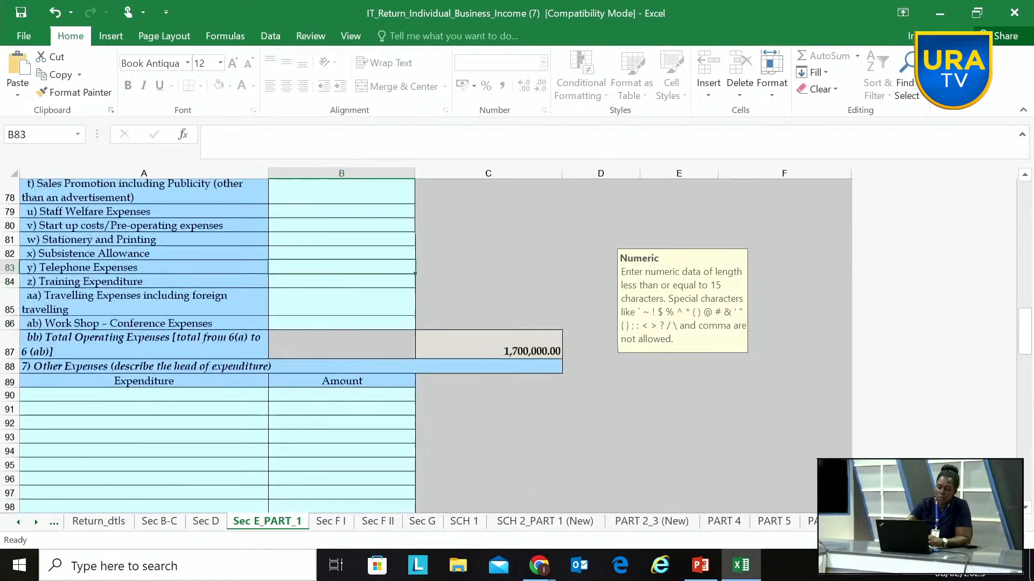
scroll(300, 369, down, 1)
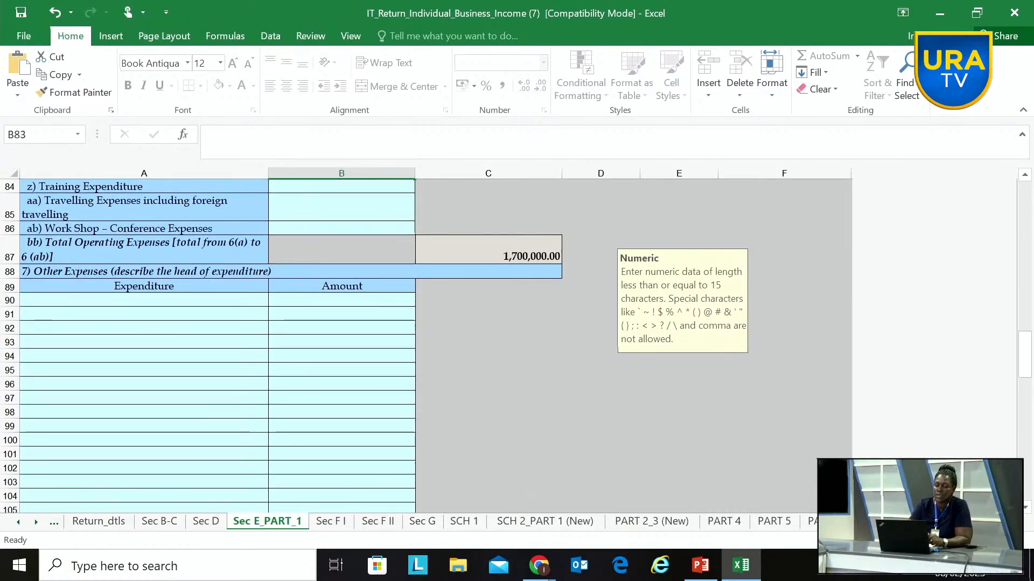
click(79, 300)
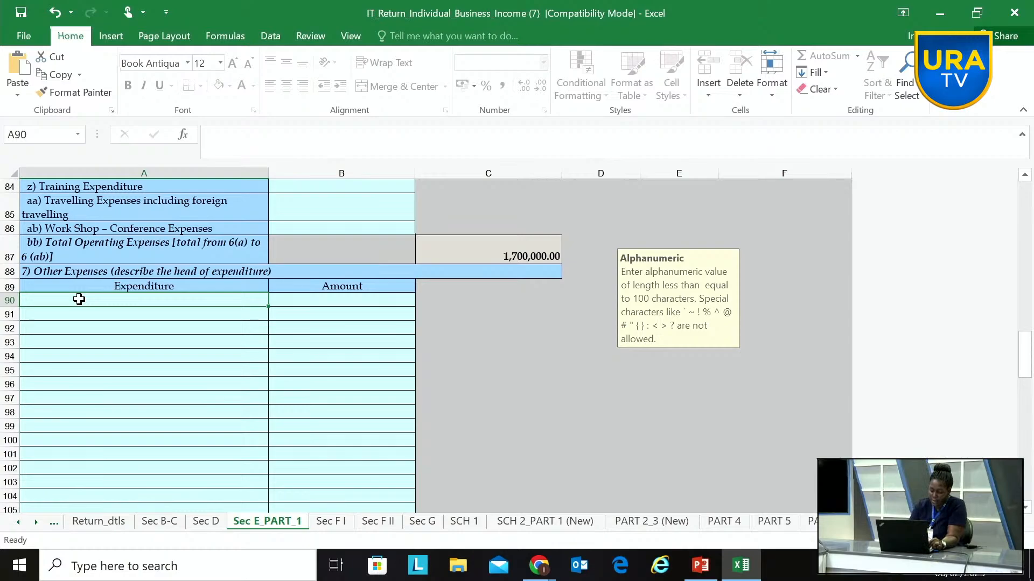
text(Lic)
key(BackSpace)
text(c)
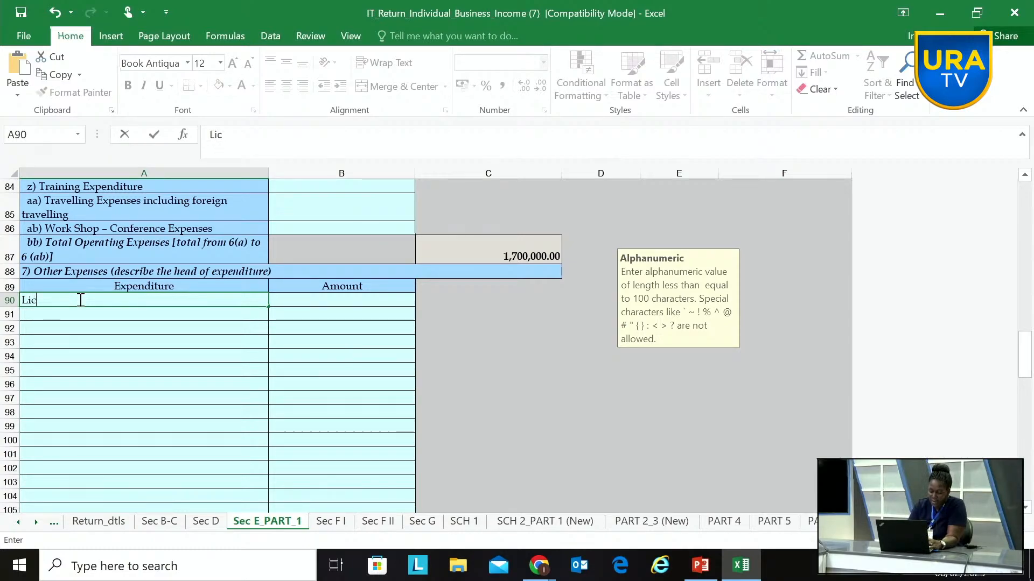
text(ense)
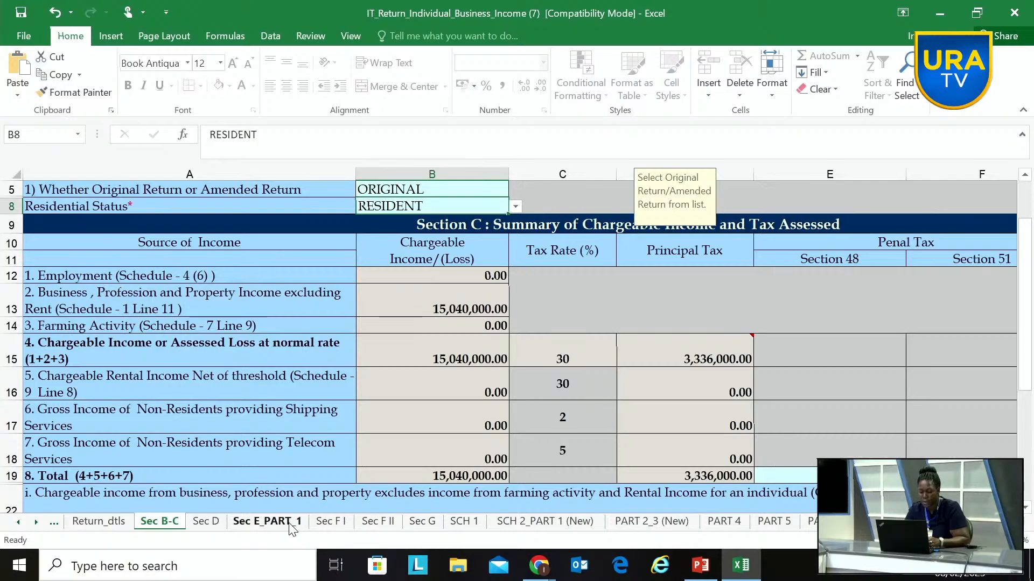
Step: Under Financing Expenses on the Sec E_PART_1 sheet, set the interest expense to 2000000 and the bank charges to 500000
click(267, 521)
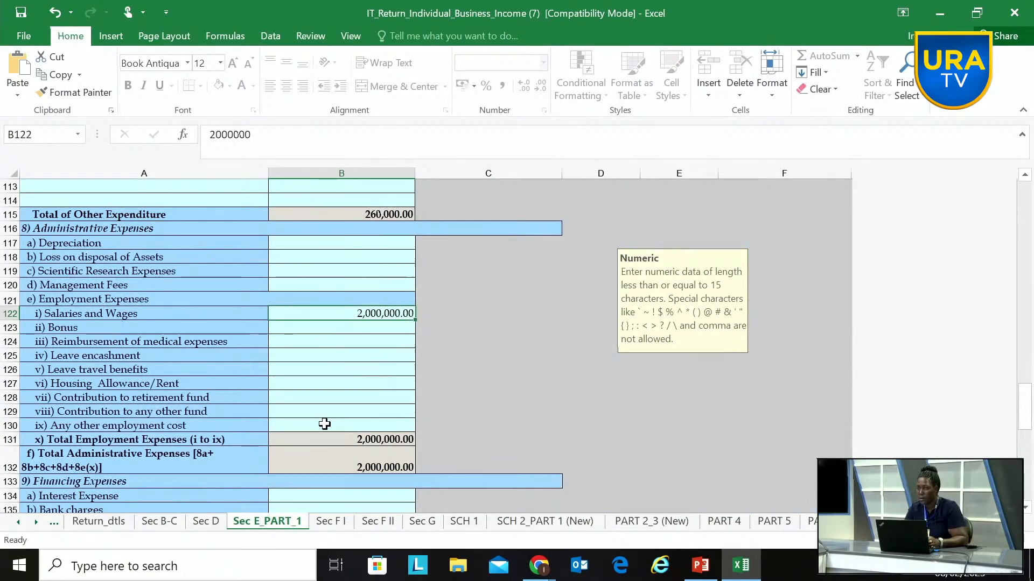
scroll(410, 408, down, 4)
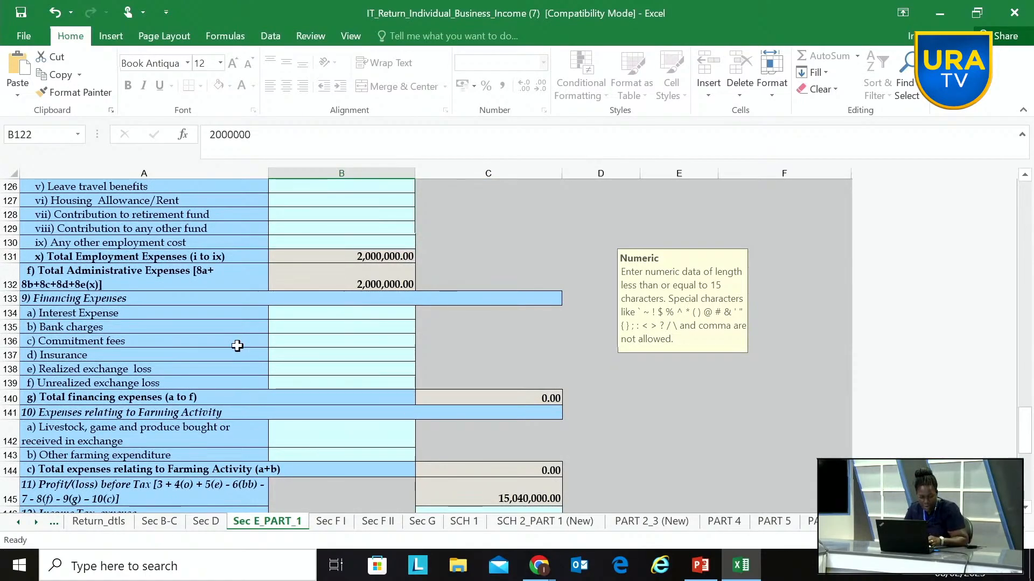
click(304, 315)
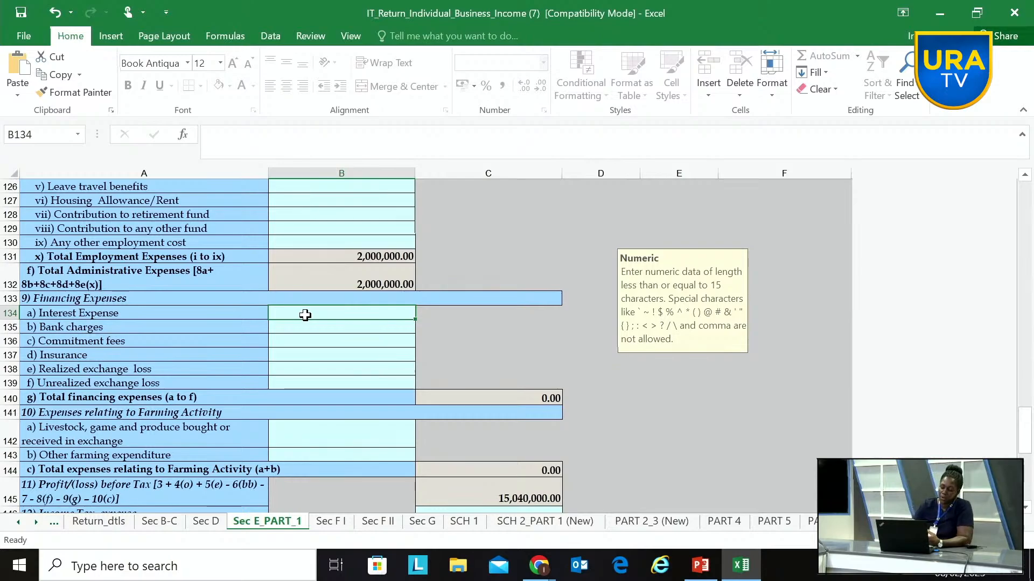
text(2000000)
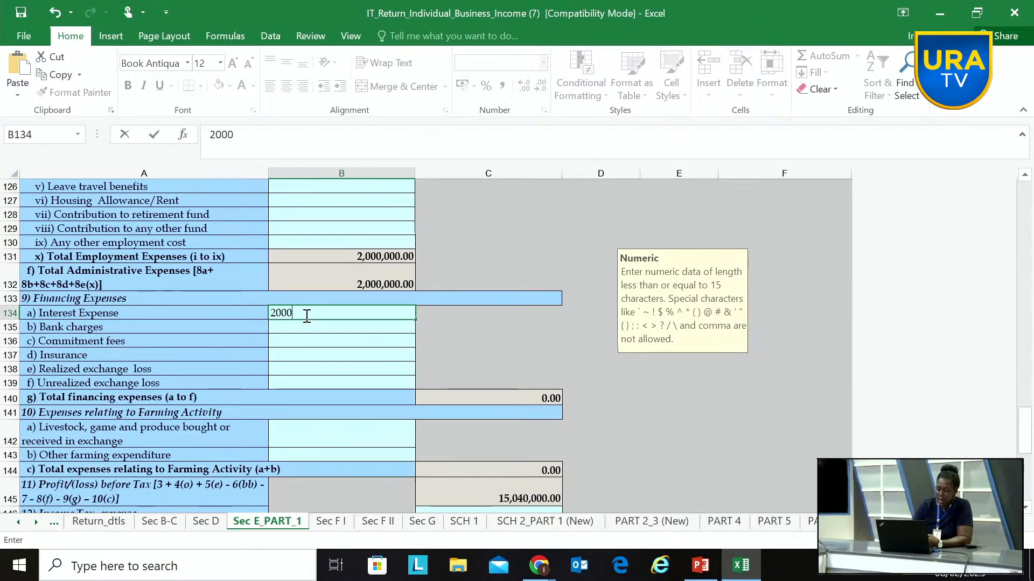
click(323, 328)
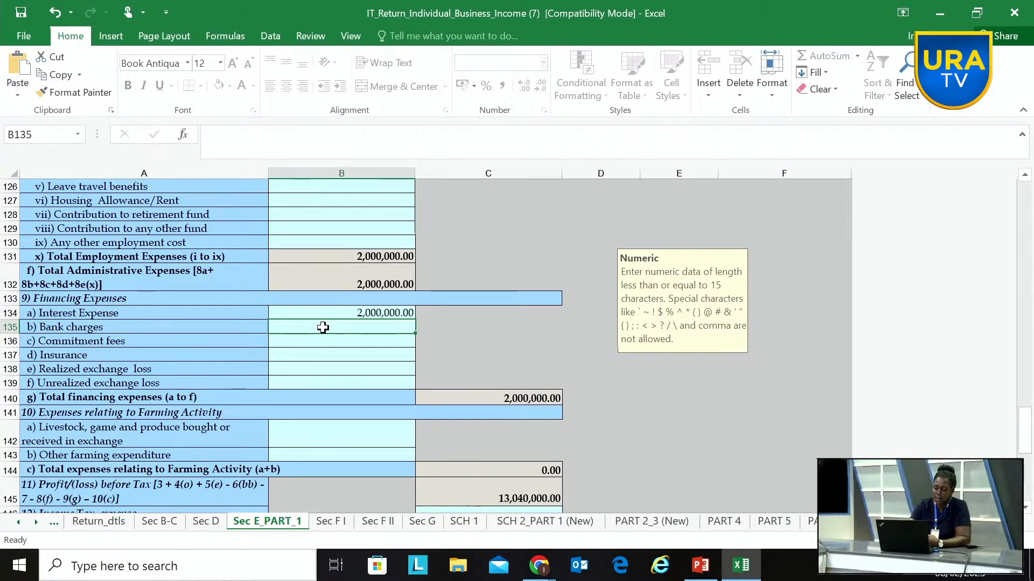
text(500000)
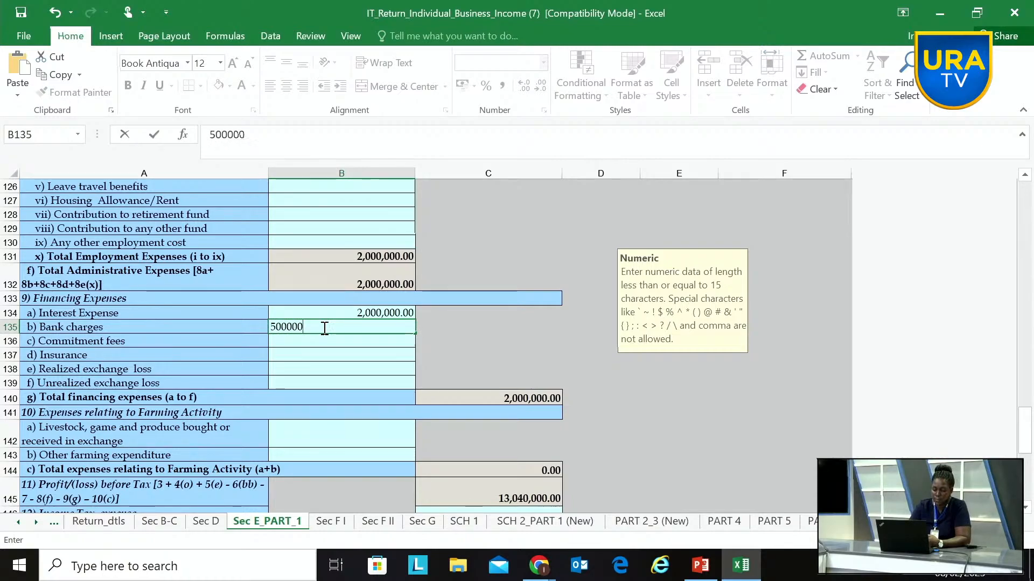
Step: Review the remaining financing and farming expense lines, the profit/(loss) lines and the Rent Paid or Payable table on Sec E_PART_1
click(347, 342)
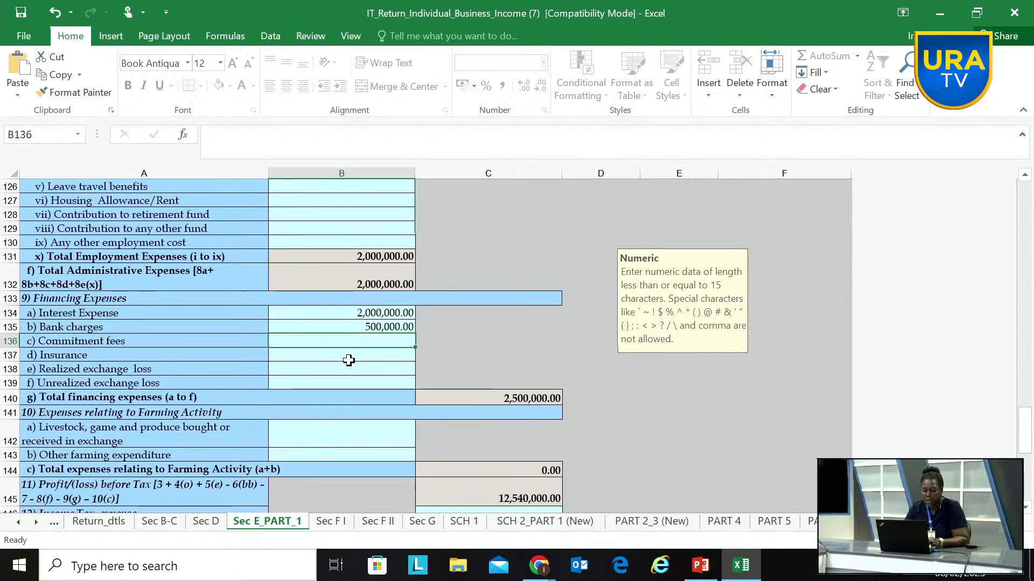
click(350, 364)
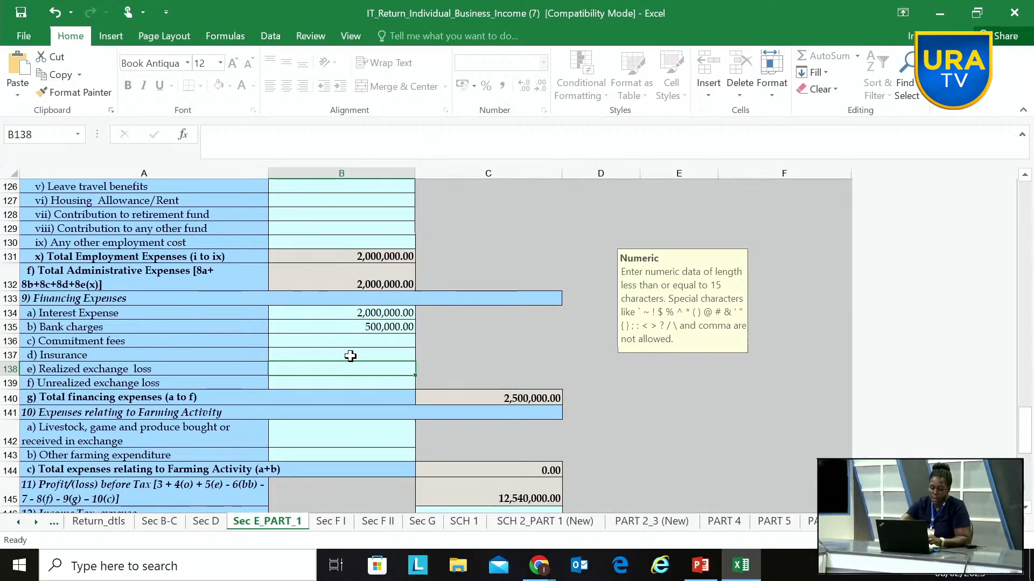
scroll(351, 356, down, 6)
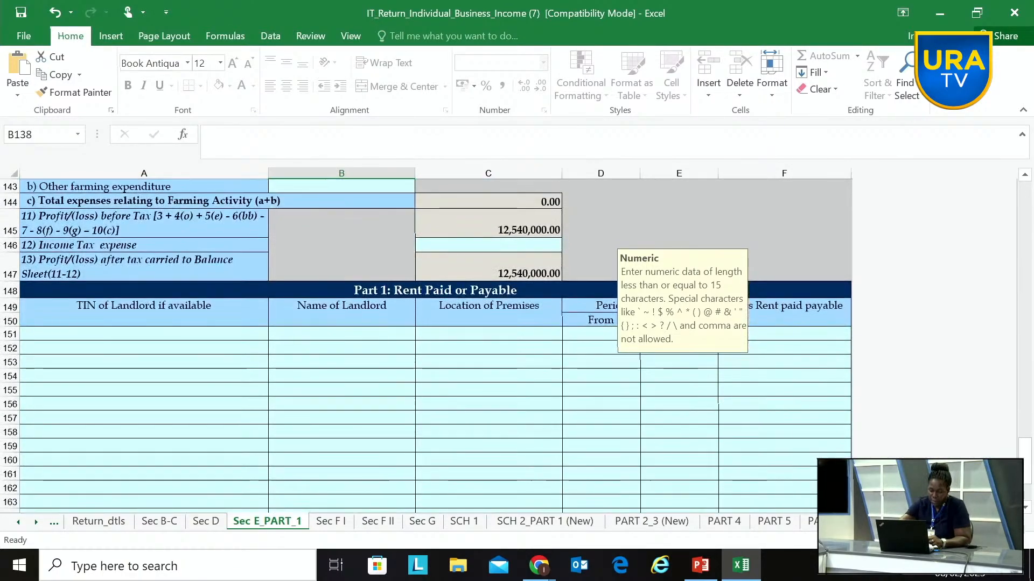
scroll(351, 356, up, 3)
scroll(350, 356, down, 3)
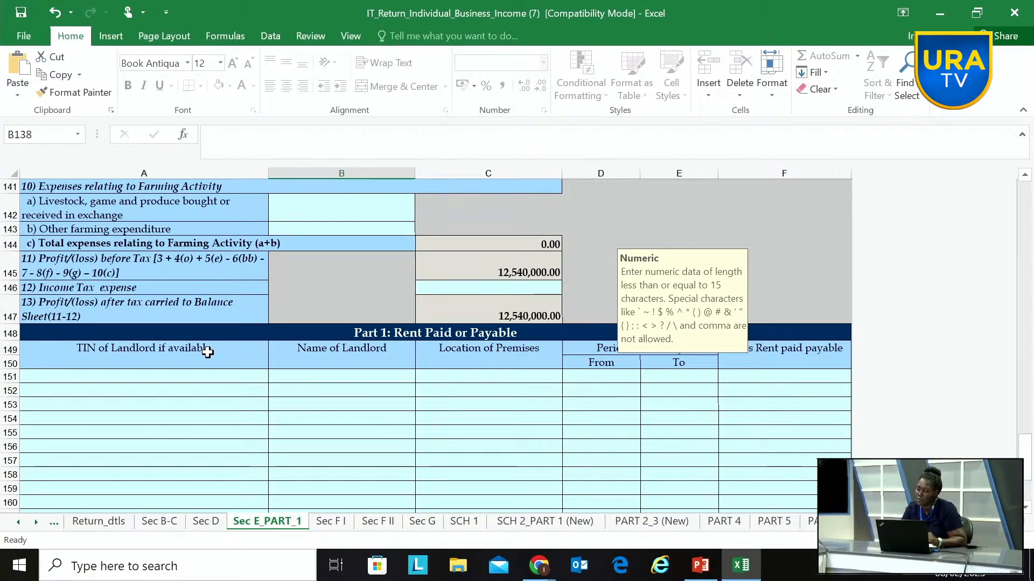
click(325, 382)
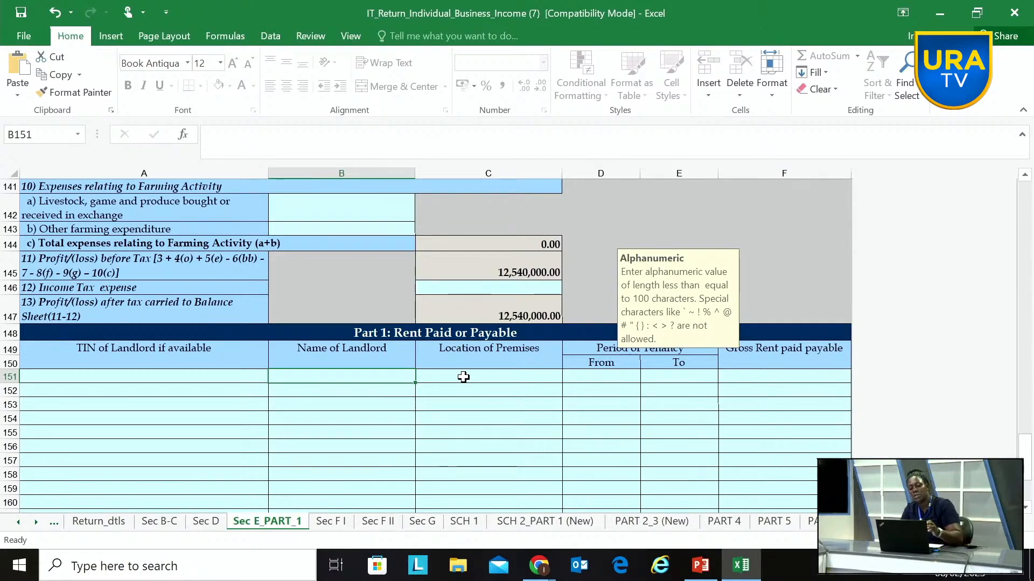
scroll(463, 377, up, 2)
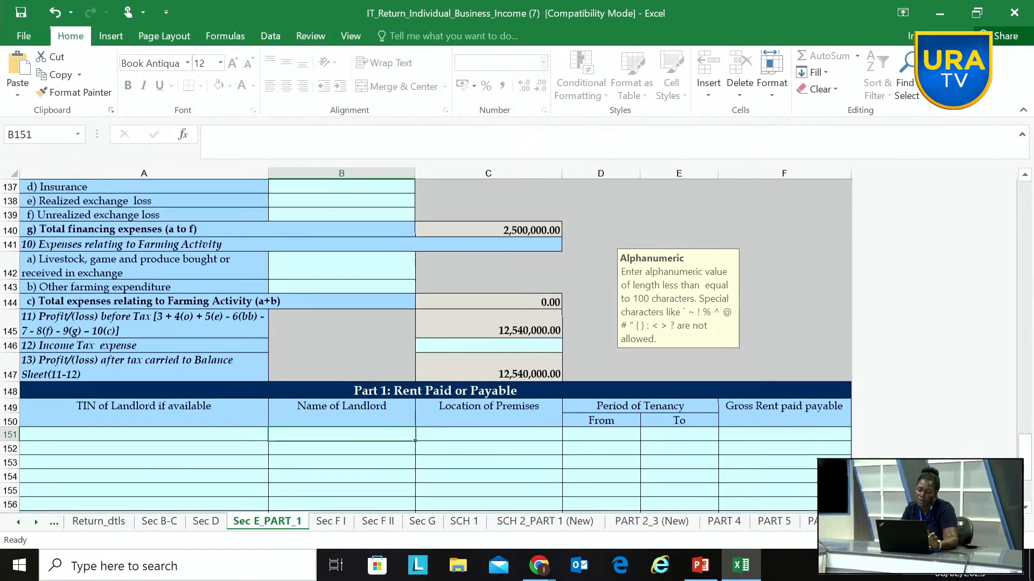
scroll(425, 344, down, 1)
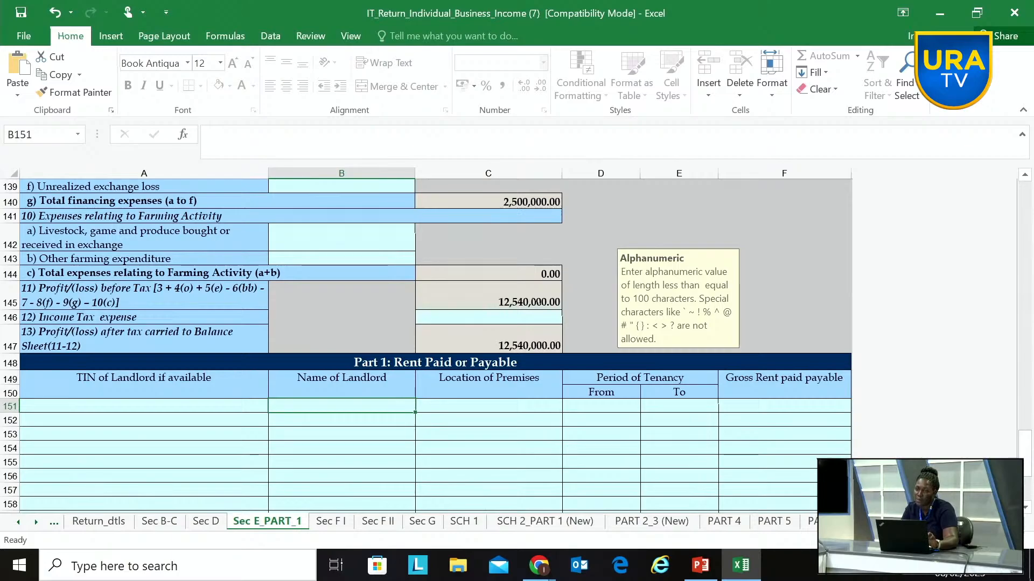
scroll(425, 344, down, 3)
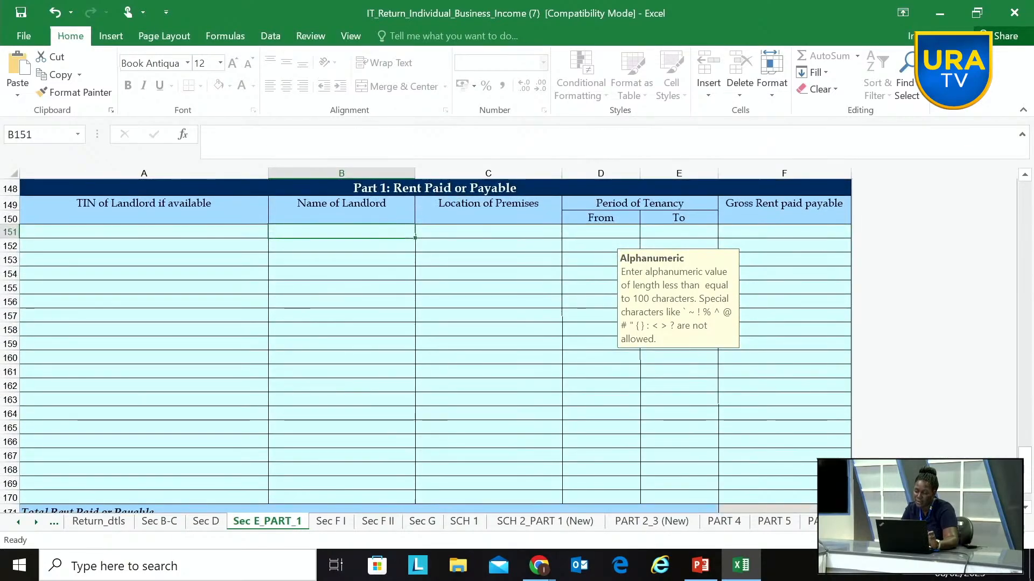
scroll(425, 345, up, 1)
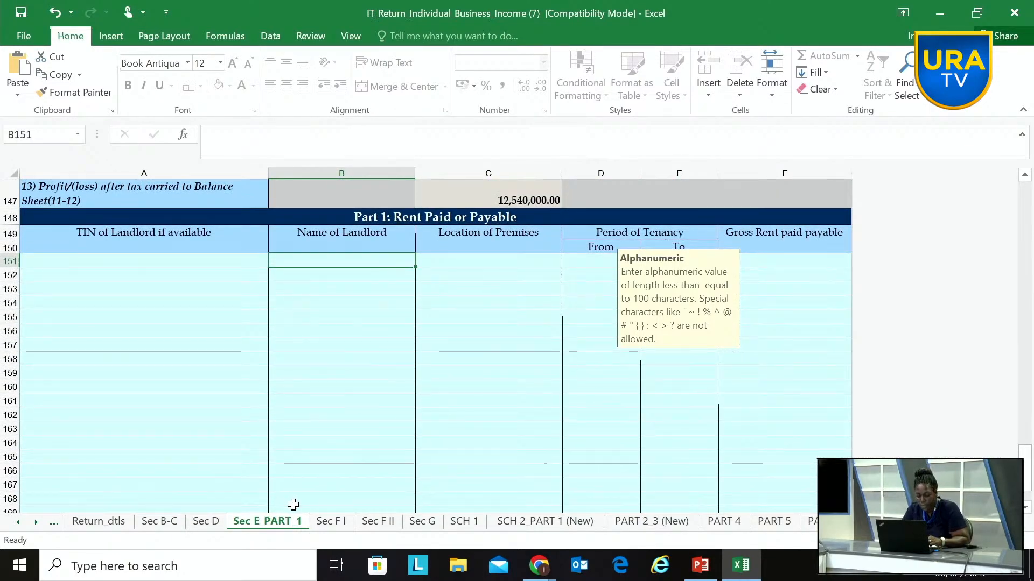
Step: Check the chargeable income, tax rate and principal tax in the Section C summary on the Sec B-C sheet
click(335, 523)
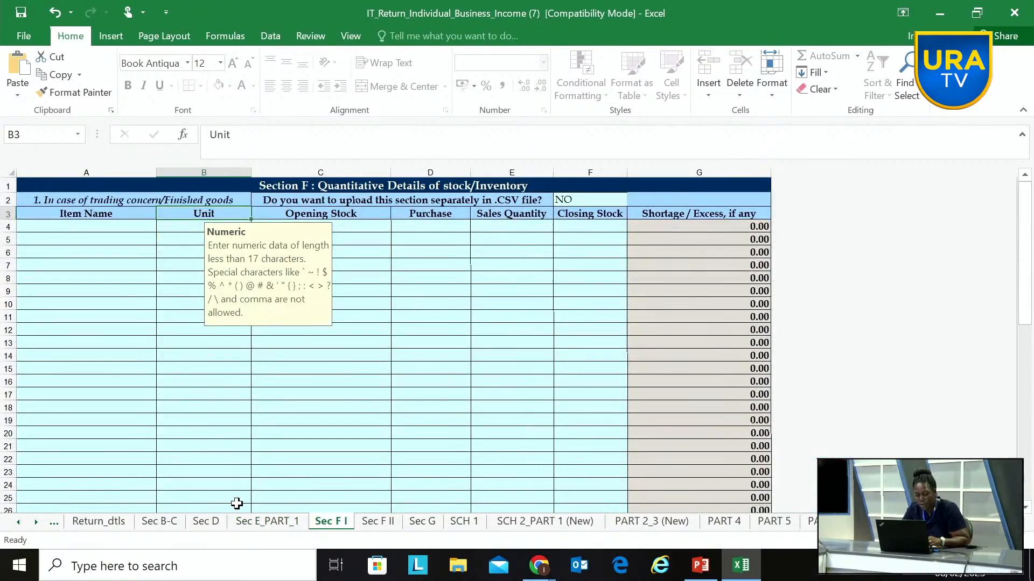
click(268, 521)
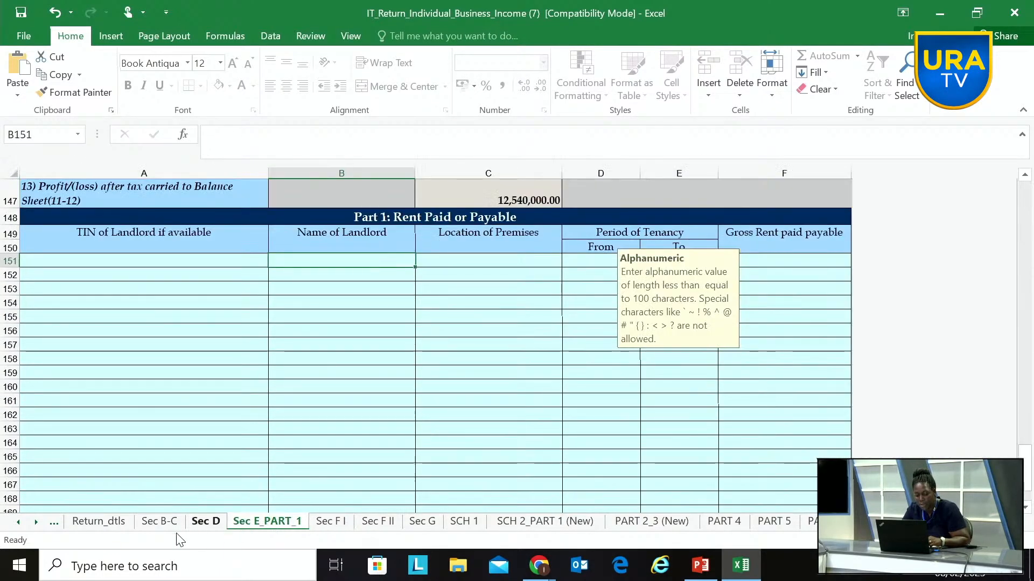
click(164, 523)
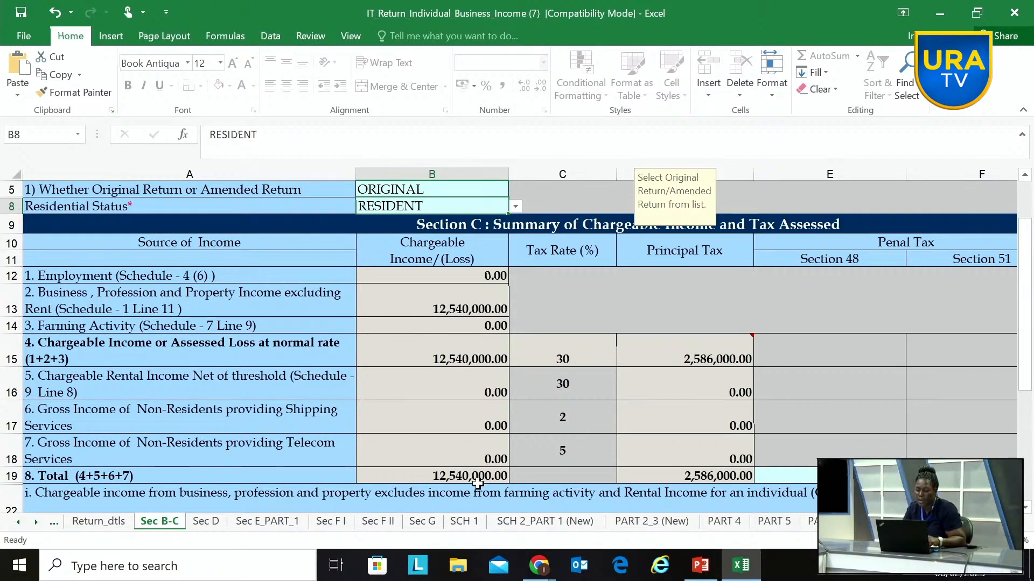
Step: On Sec E_PART_1, set the Subsistence Allowance operating expense to 3000000, and check its effect on the tax summary in Sec B-C
click(267, 521)
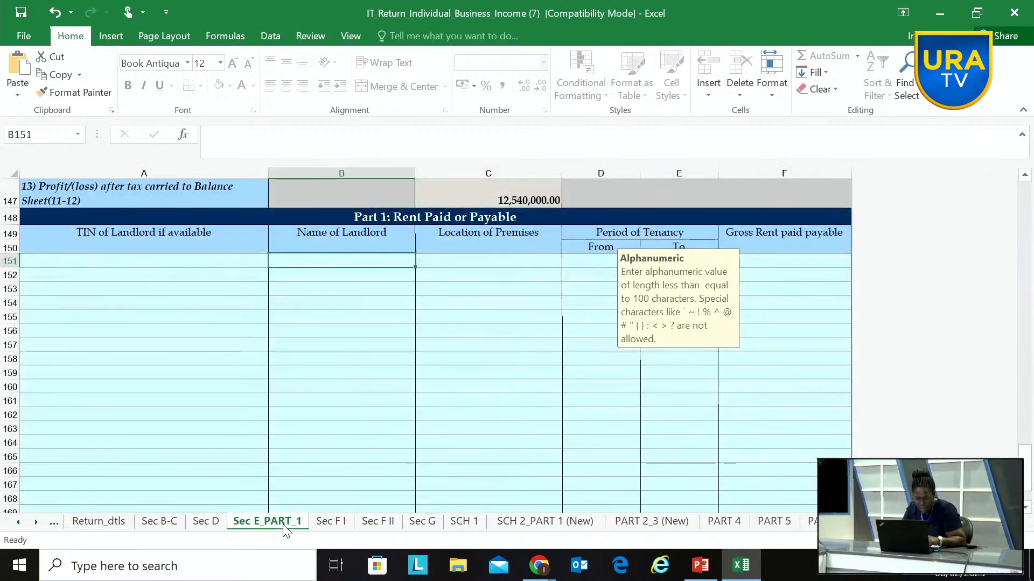
scroll(322, 366, up, 8)
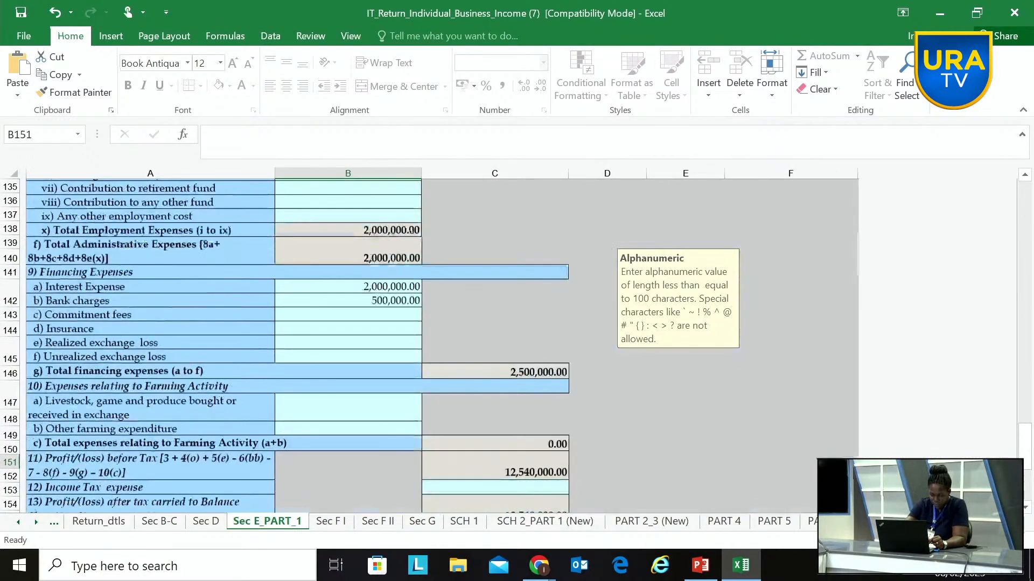
scroll(284, 347, up, 4)
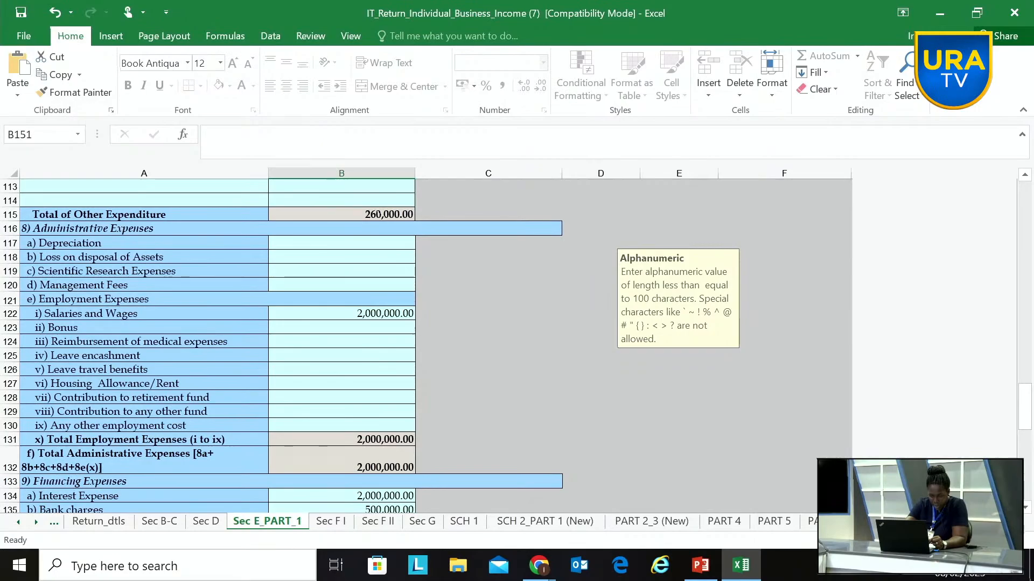
scroll(281, 346, up, 7)
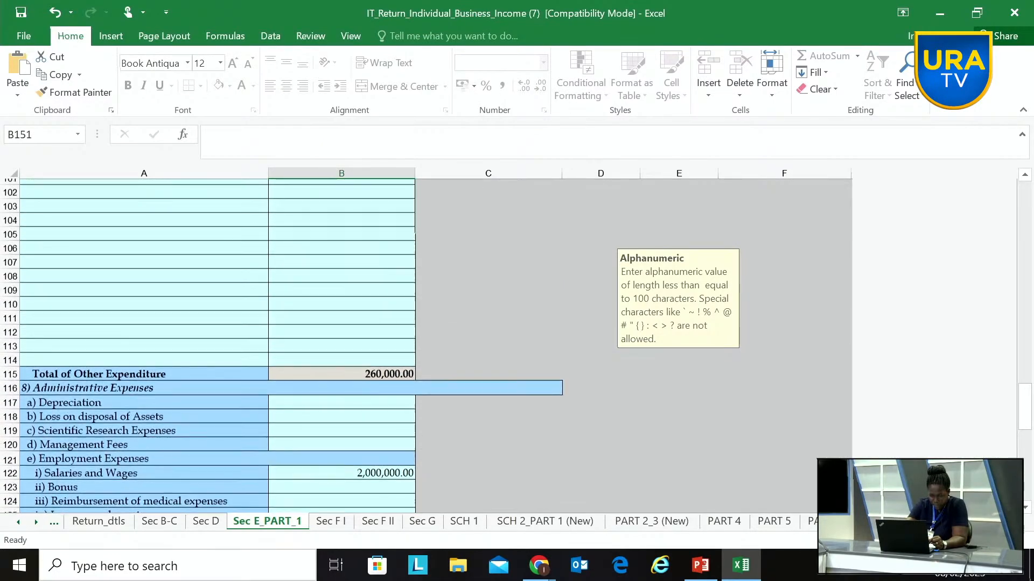
scroll(292, 338, up, 5)
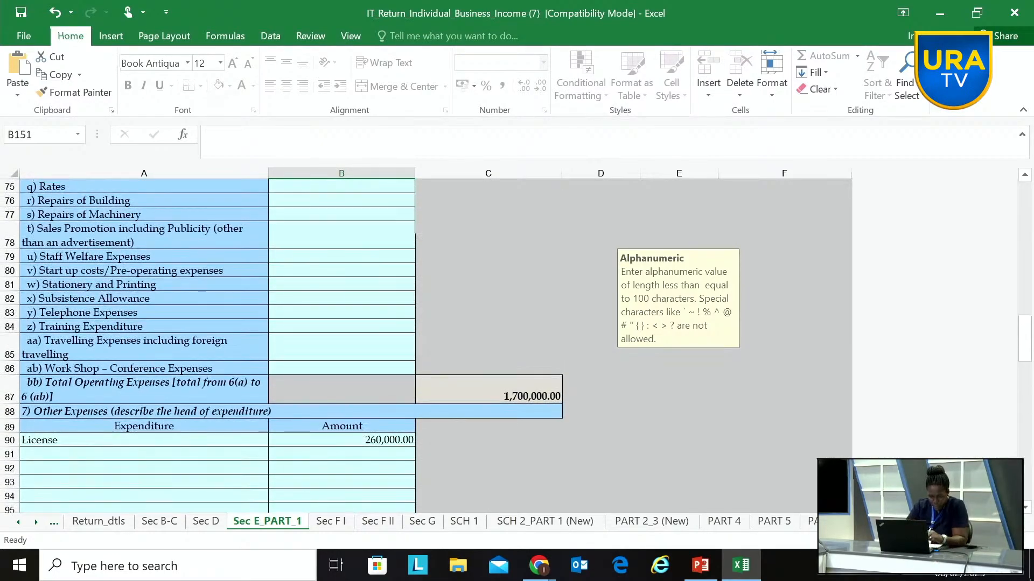
click(306, 298)
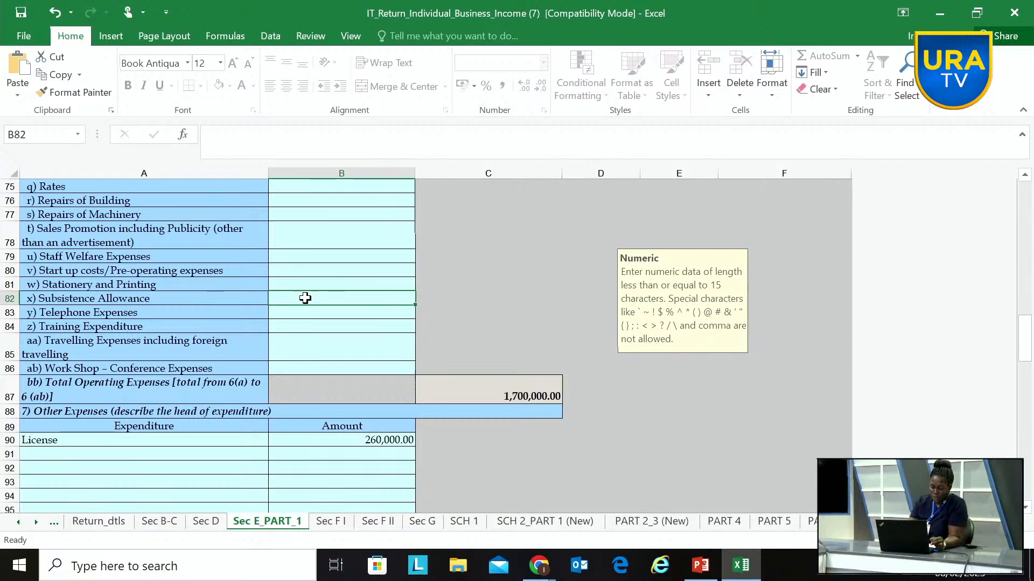
text(3000000)
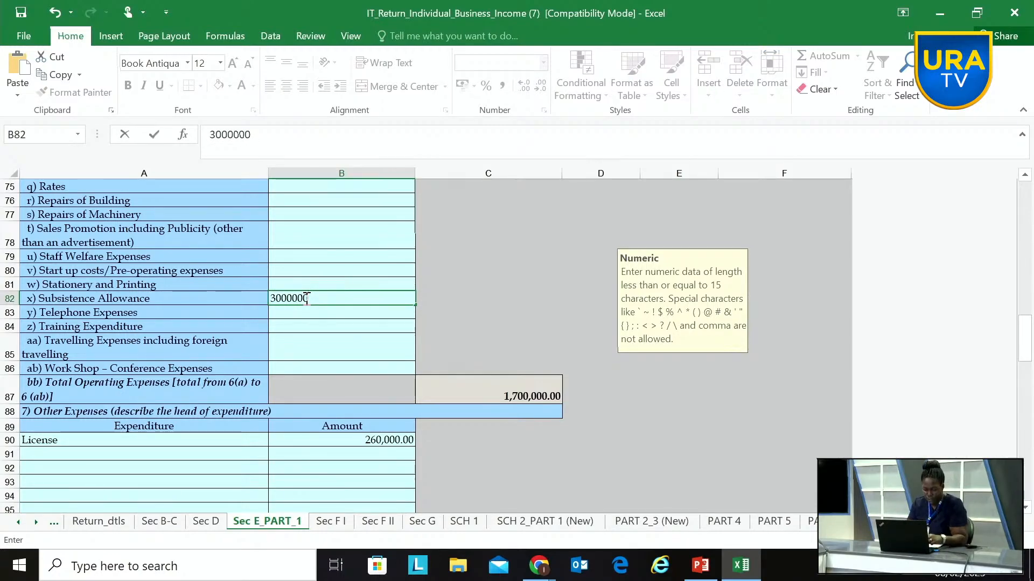
click(334, 339)
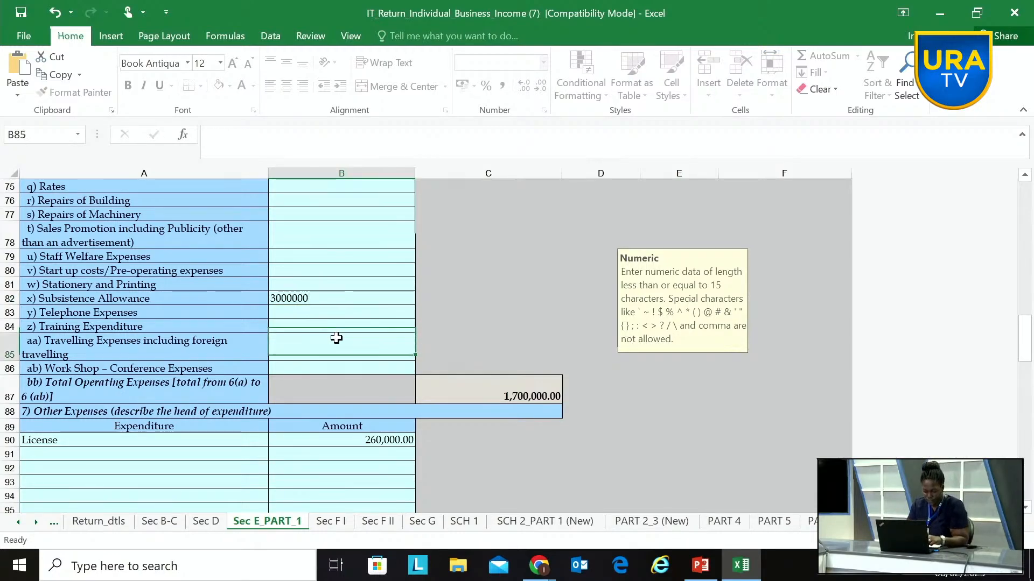
click(164, 521)
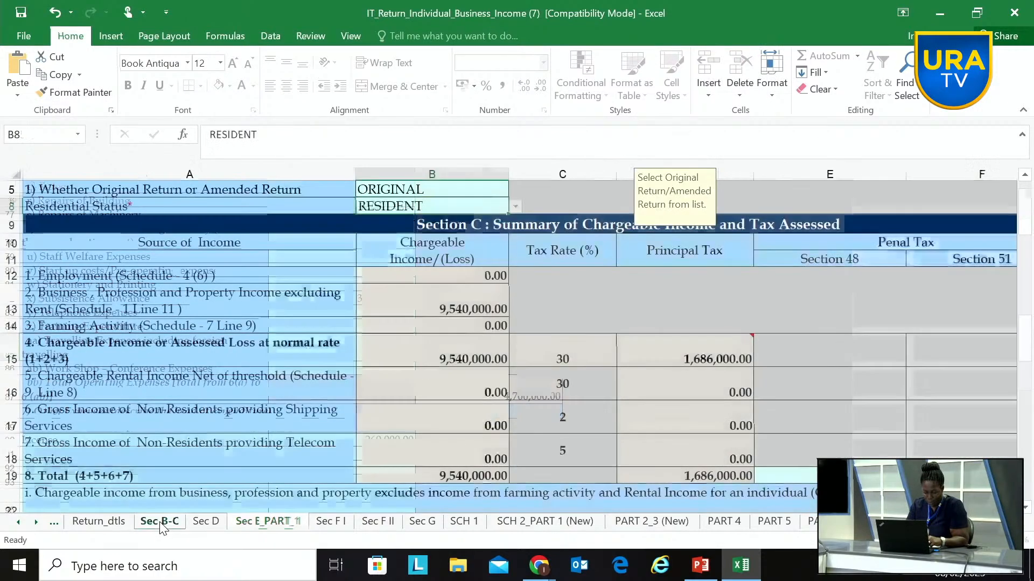
Step: Return to Sec E_PART_1 and set the Staff Welfare Expenses amount to 2500000
click(264, 522)
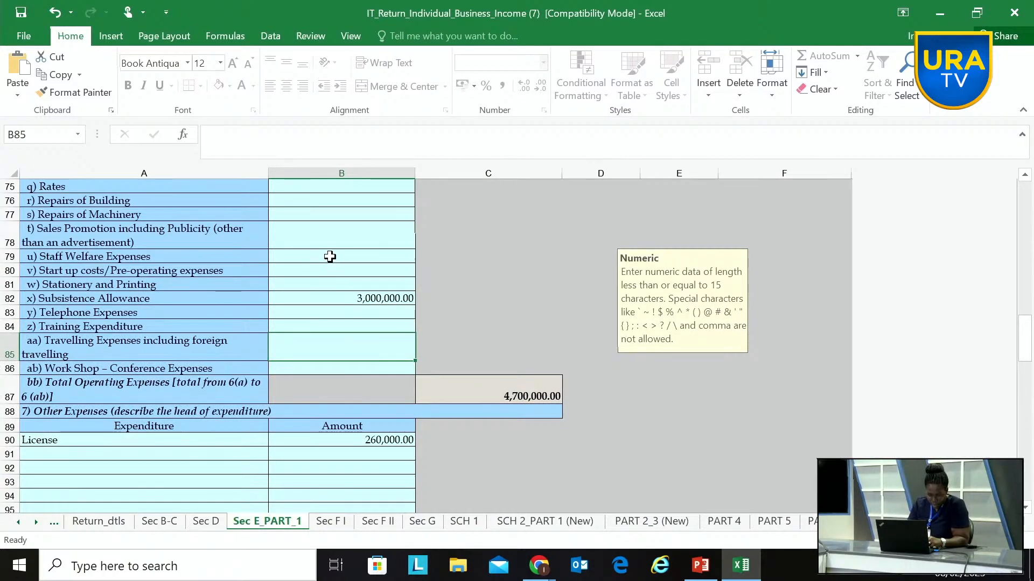
click(312, 258)
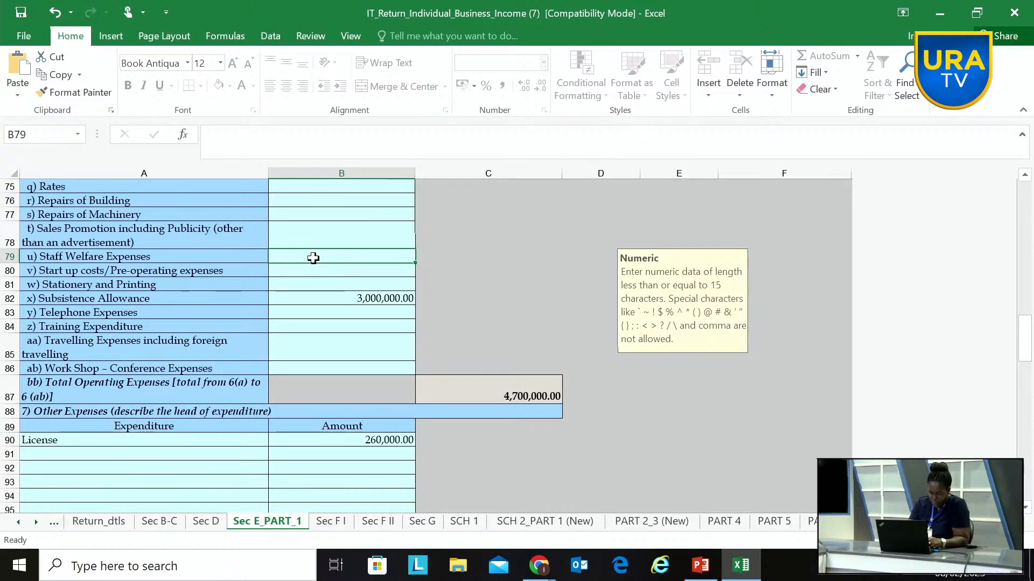
text(2500000)
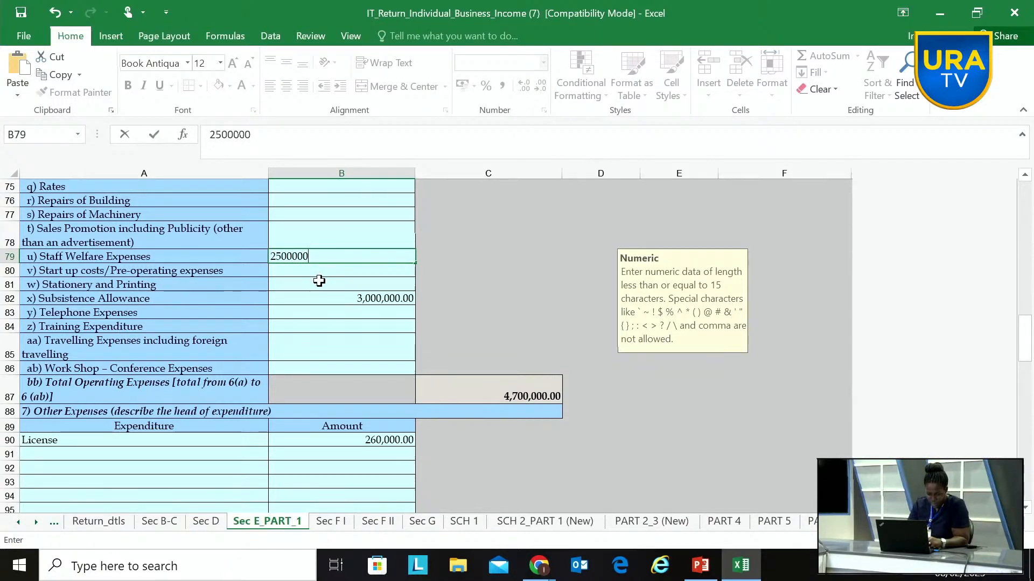
click(314, 284)
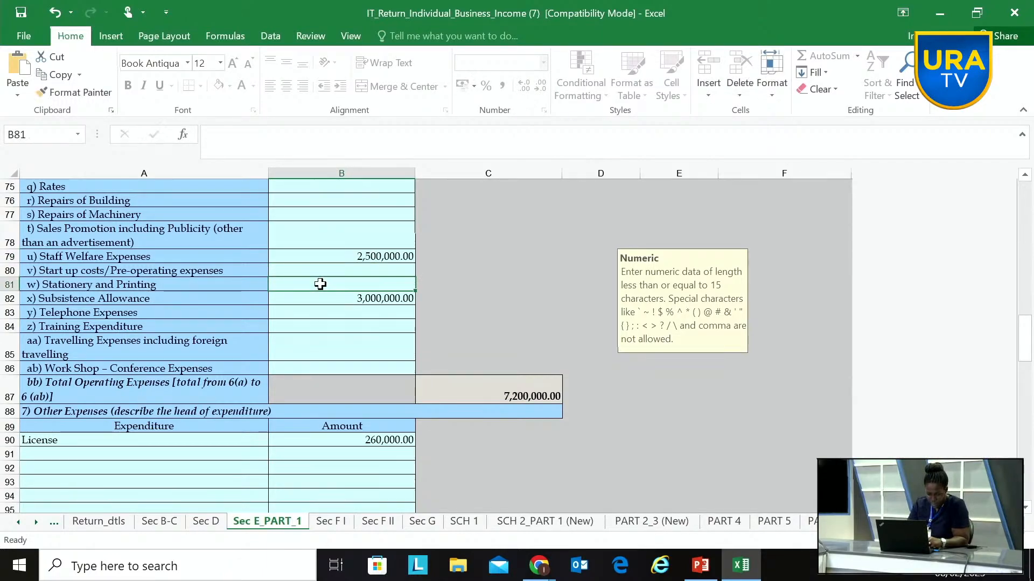
Step: Set Sales Promotion including Publicity to 4000000 and check the recalculated chargeable income and tax on Sec B-C
click(326, 235)
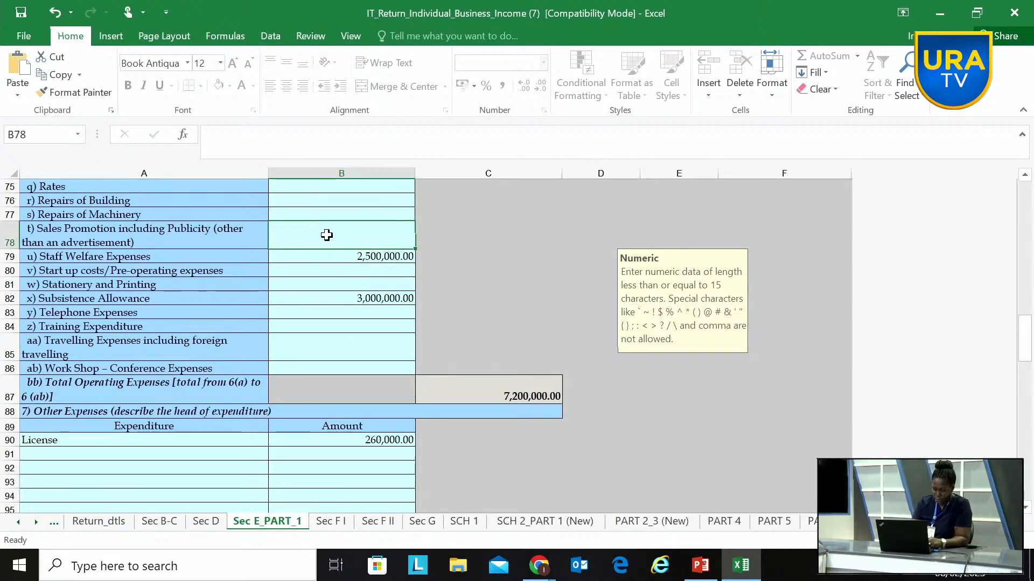
text(4000000)
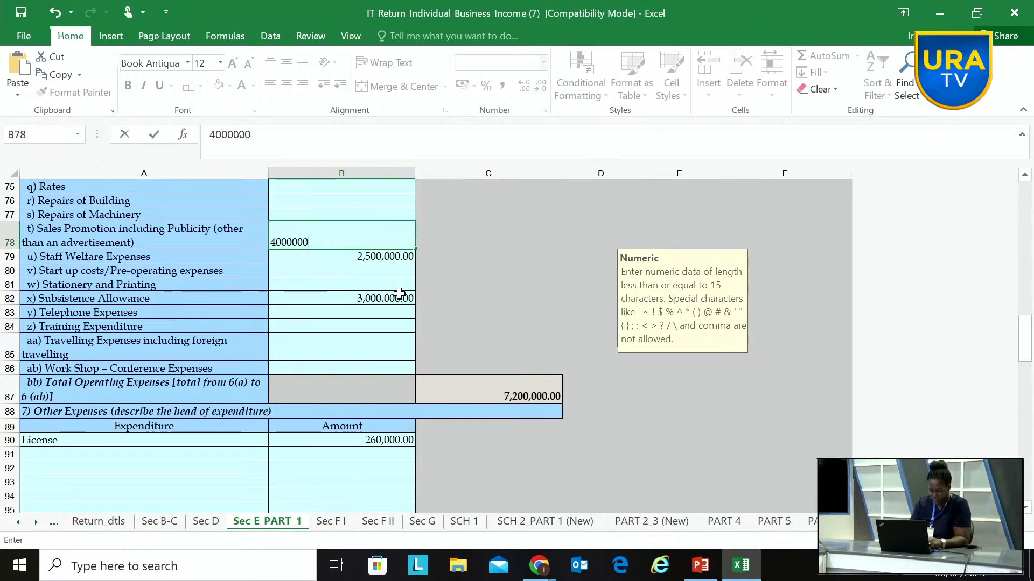
click(446, 308)
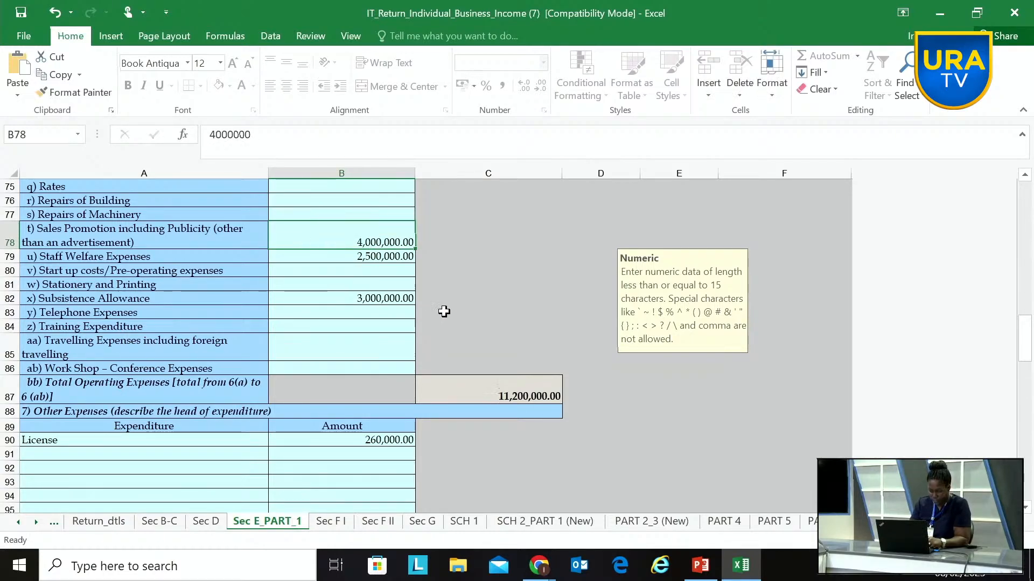
click(159, 521)
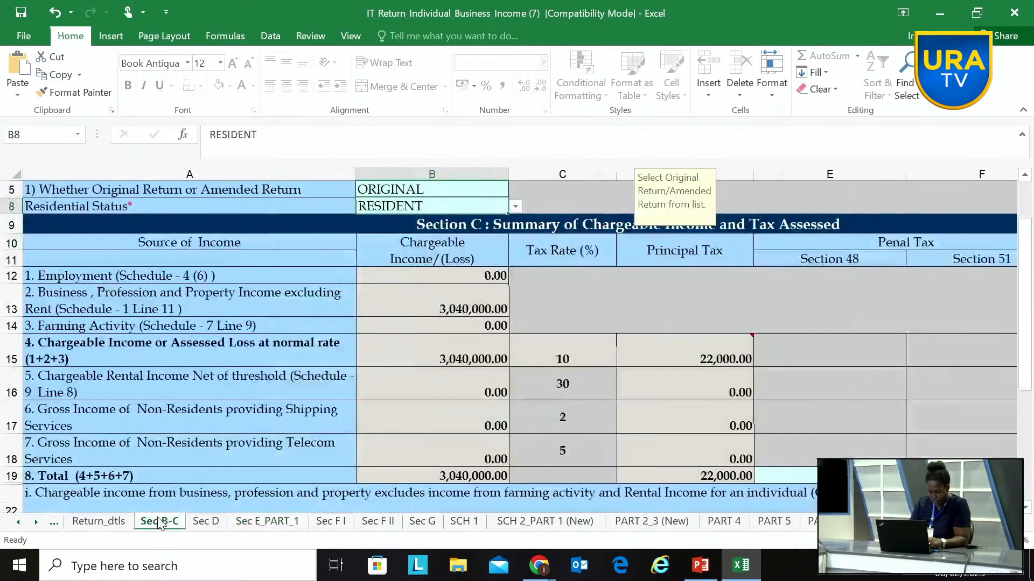
Step: On Sec E_PART_1, set Travelling Expenses including foreign travelling to 4000000, and check the resulting tax summary on Sec B-C
click(253, 521)
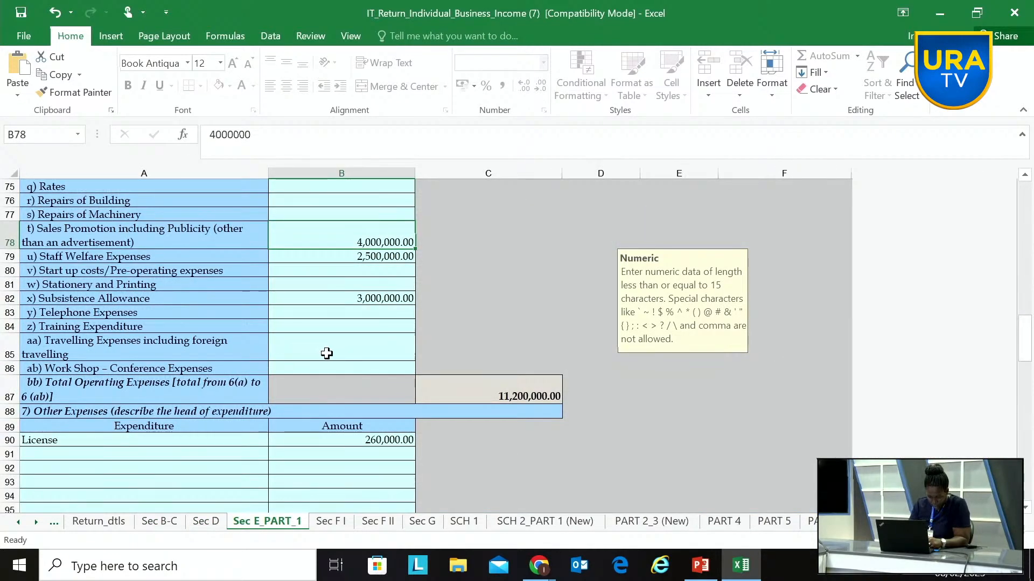
click(351, 350)
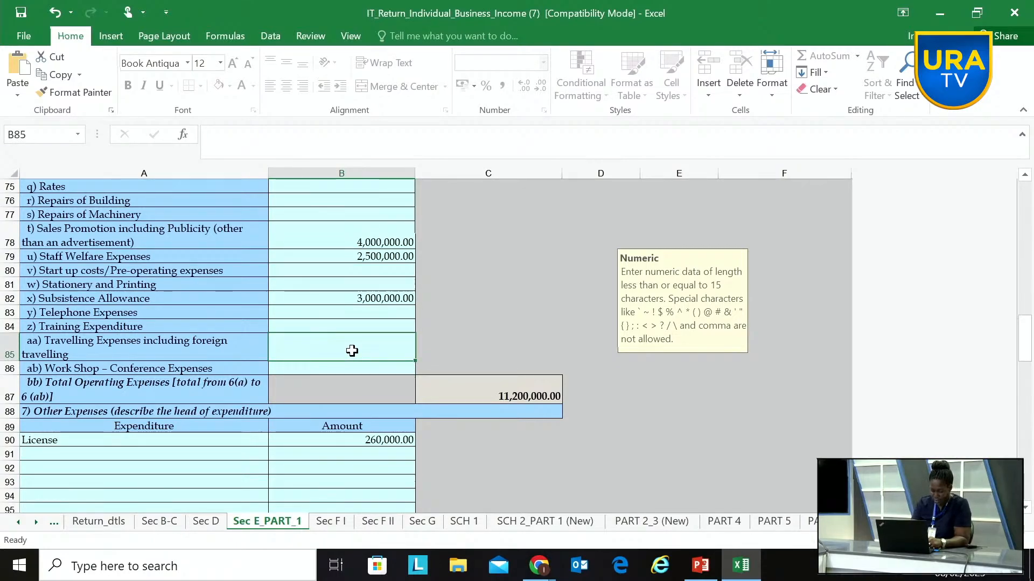
text(4,000,00)
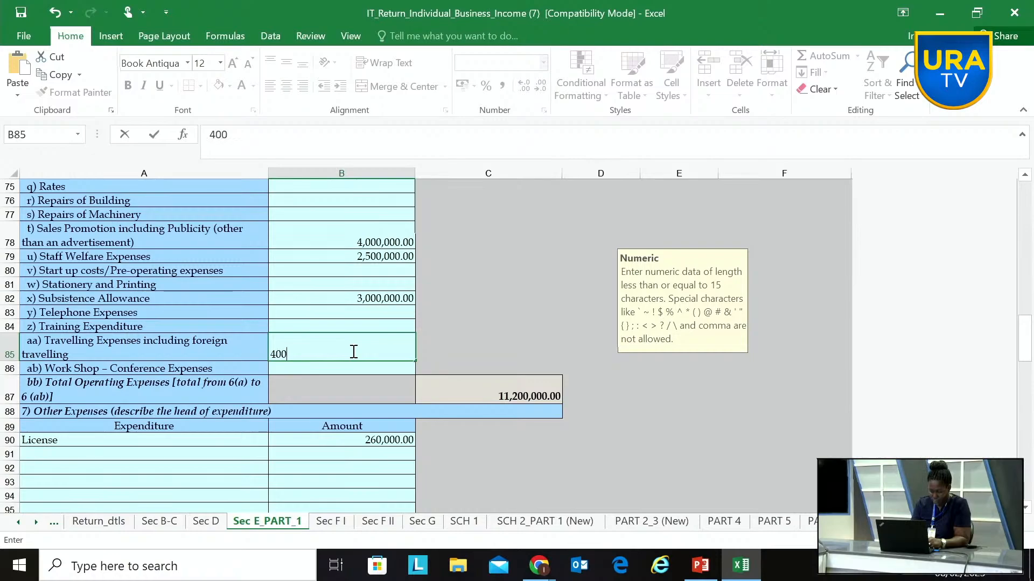
text(0000)
click(386, 368)
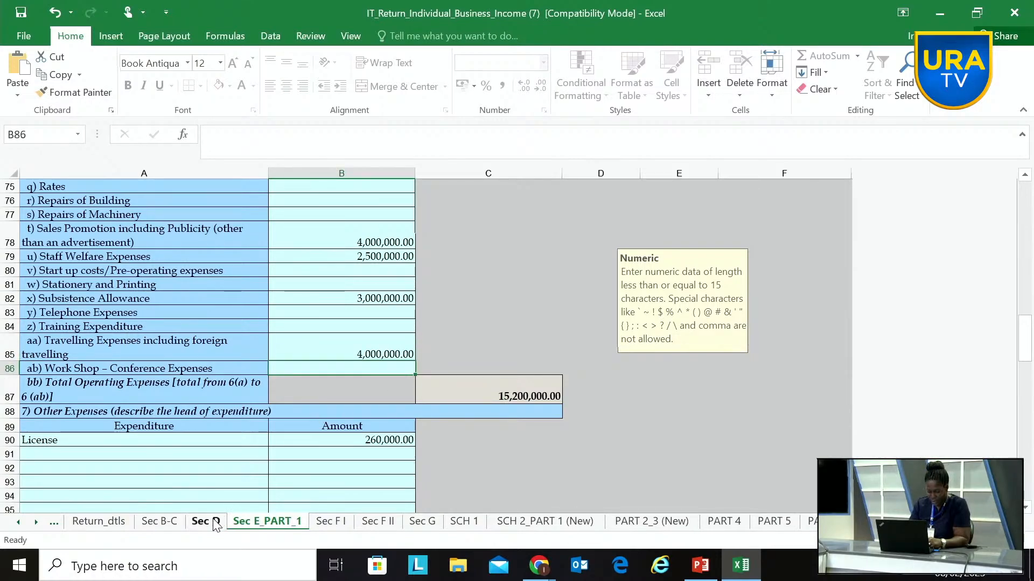
click(159, 521)
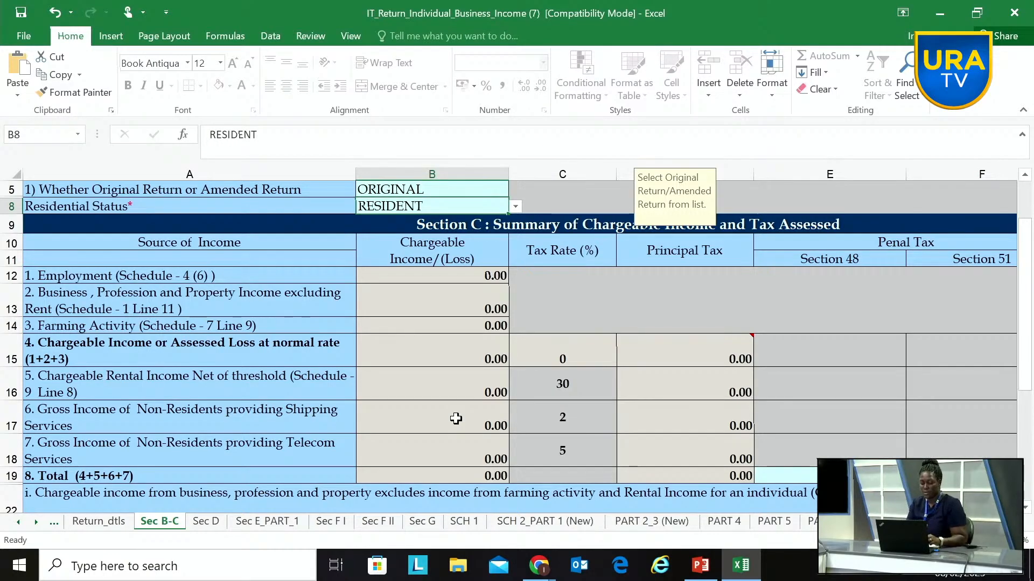
Step: Examine the profit/(loss) before and after tax near the end of the Sec E_PART_1 income statement
click(273, 524)
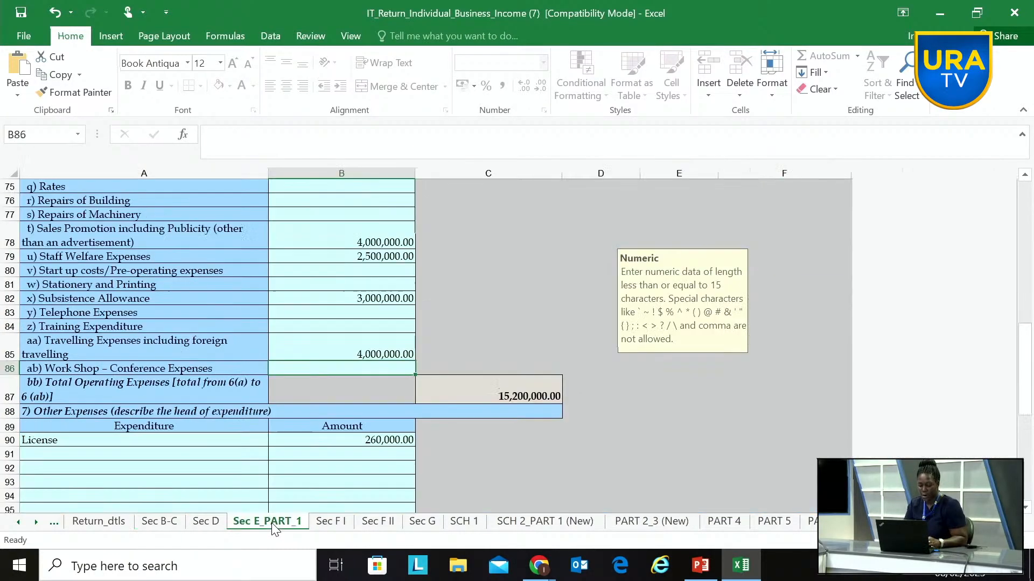
scroll(494, 425, down, 15)
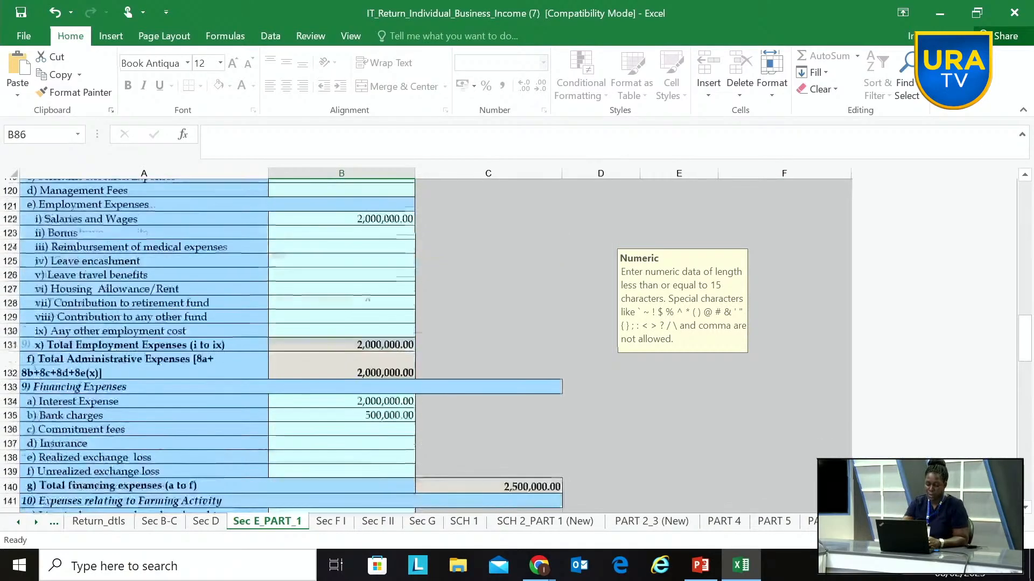
scroll(494, 425, down, 20)
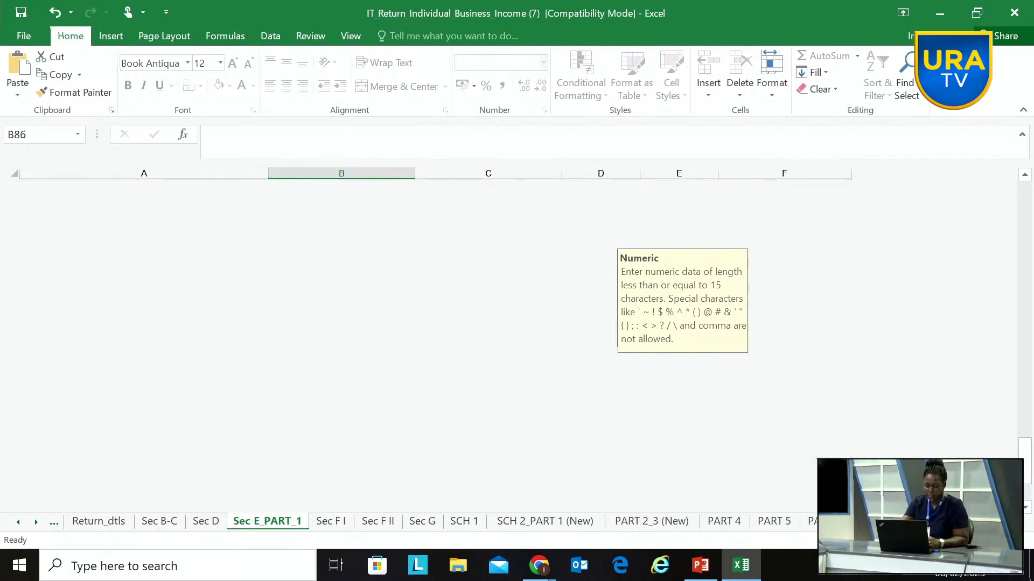
scroll(430, 344, up, 20)
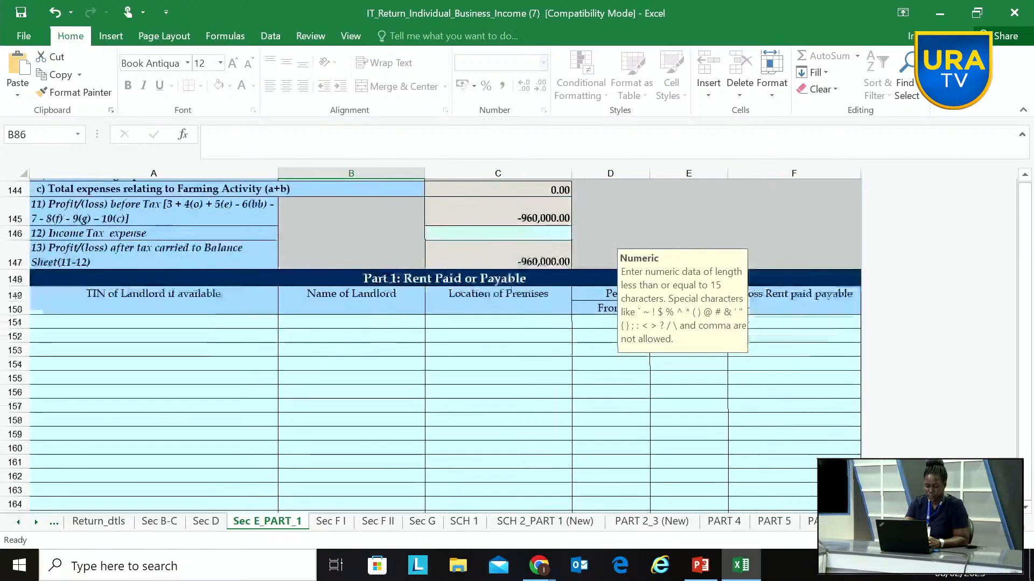
scroll(359, 507, up, 4)
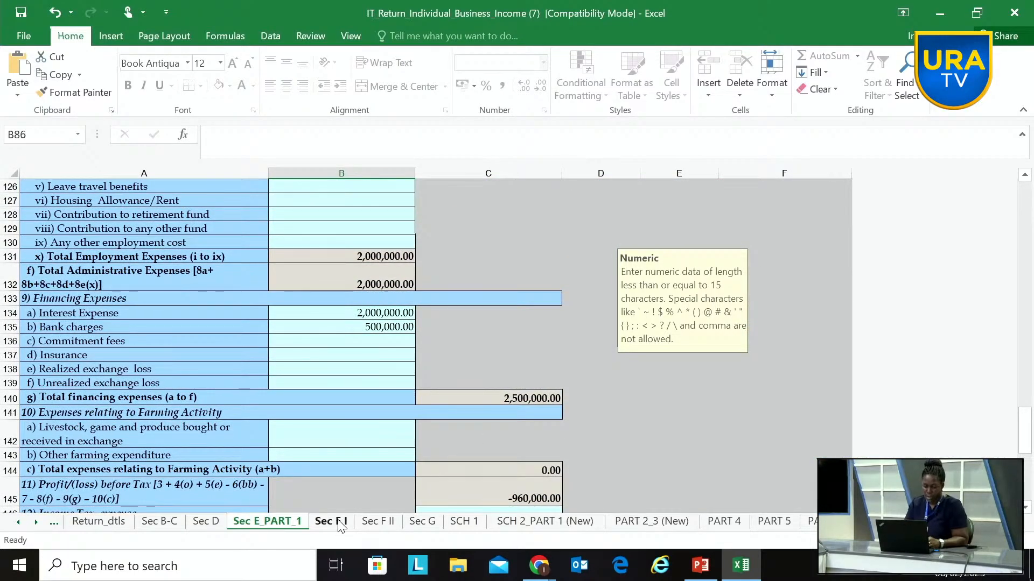
scroll(396, 492, down, 2)
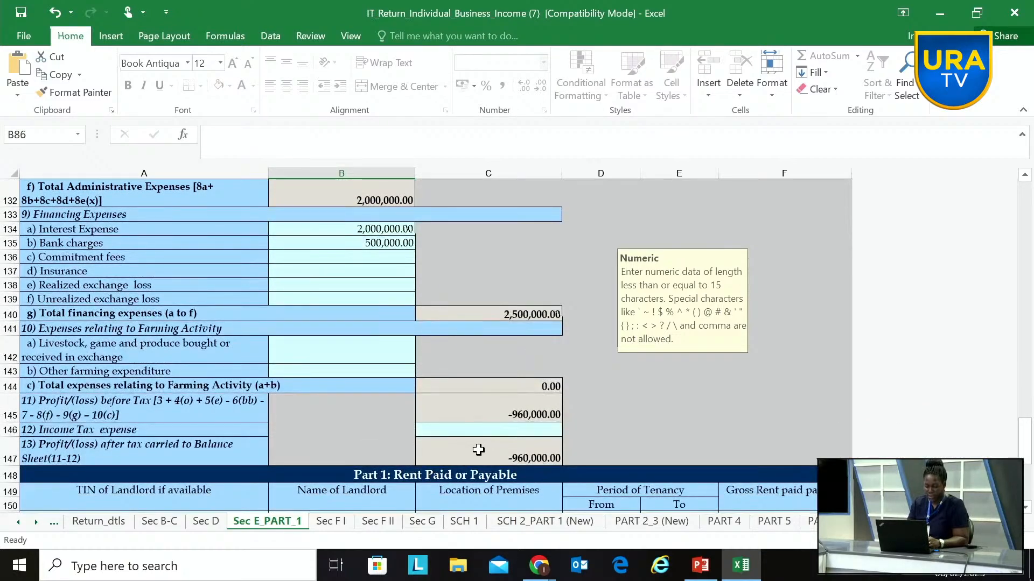
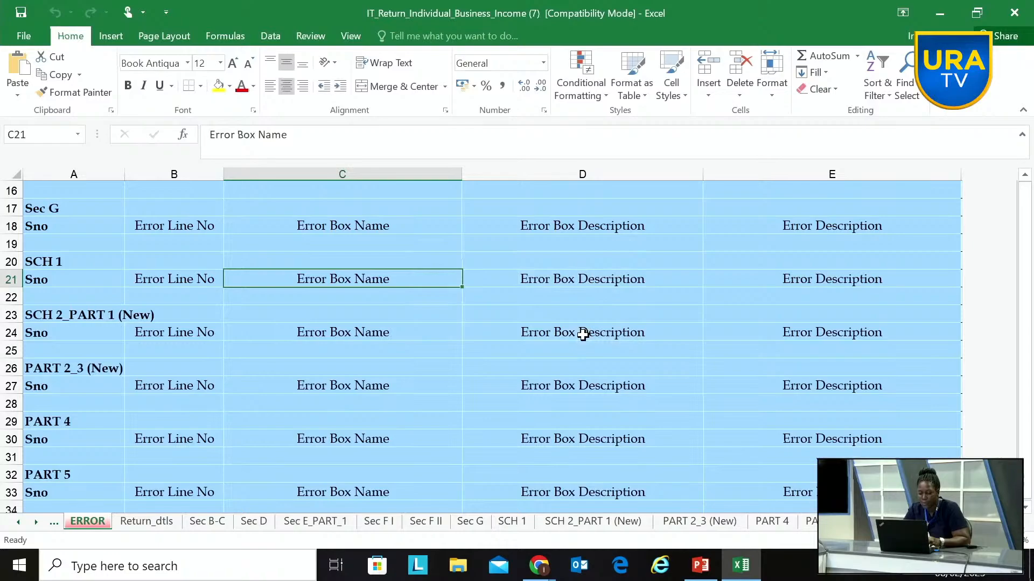
Step: Examine the ERROR sheet section by section for validation errors, including the Sec E_PART_1 entry on rent
click(107, 480)
scroll(107, 479, down, 1)
scroll(481, 345, down, 1)
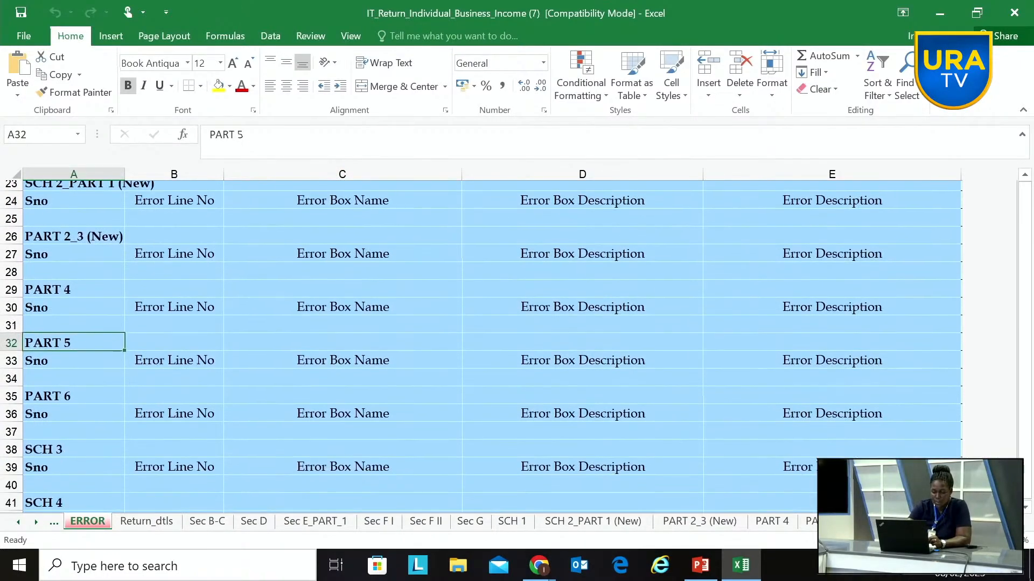
scroll(481, 345, up, 2)
scroll(482, 346, down, 5)
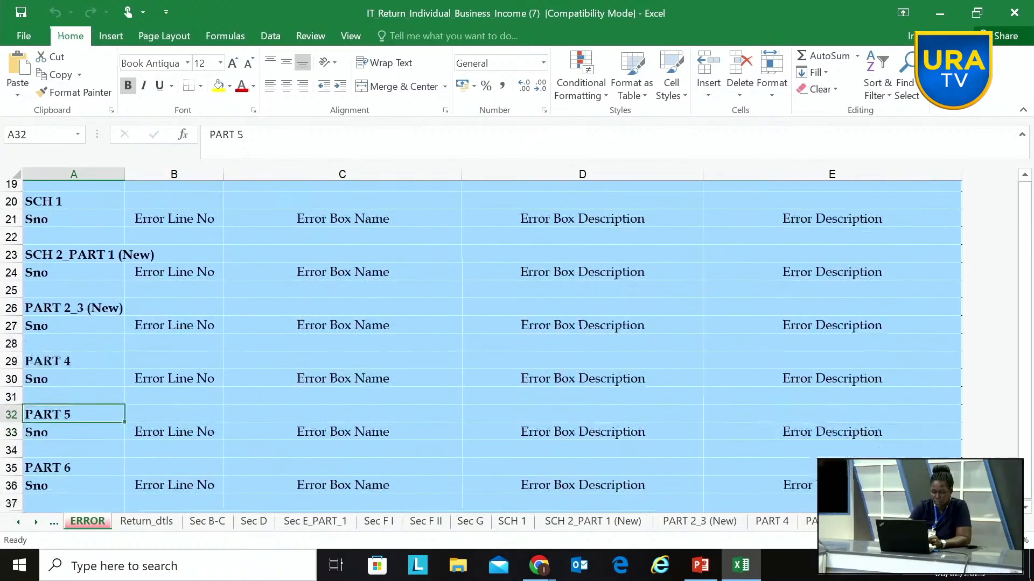
scroll(481, 346, down, 6)
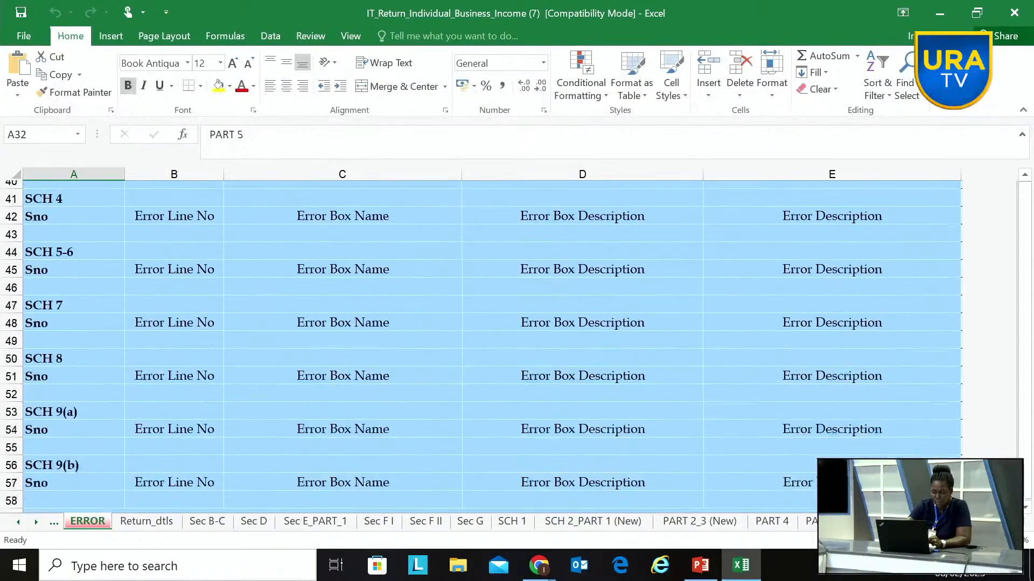
scroll(481, 346, up, 6)
scroll(481, 346, up, 9)
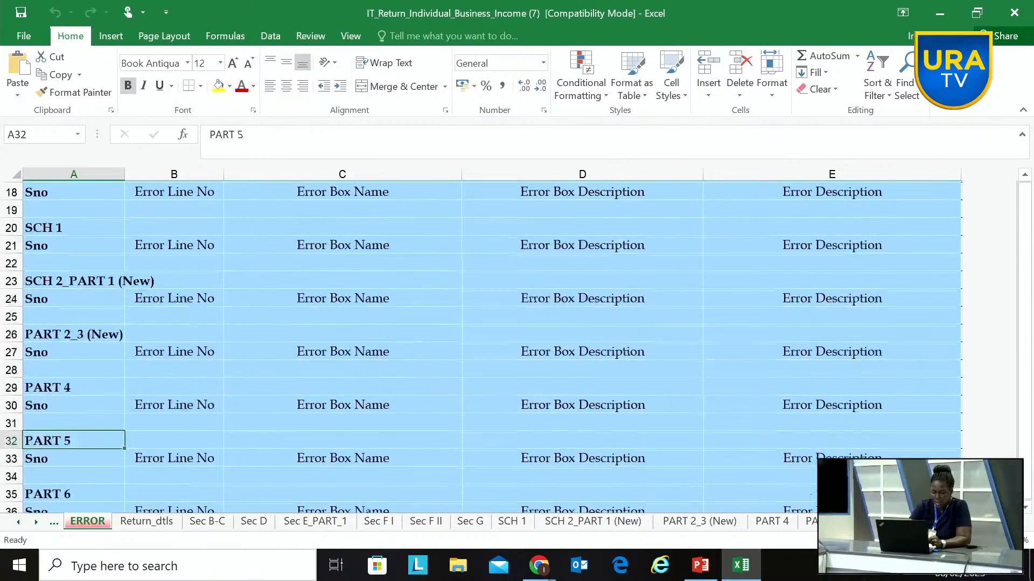
scroll(482, 346, up, 1)
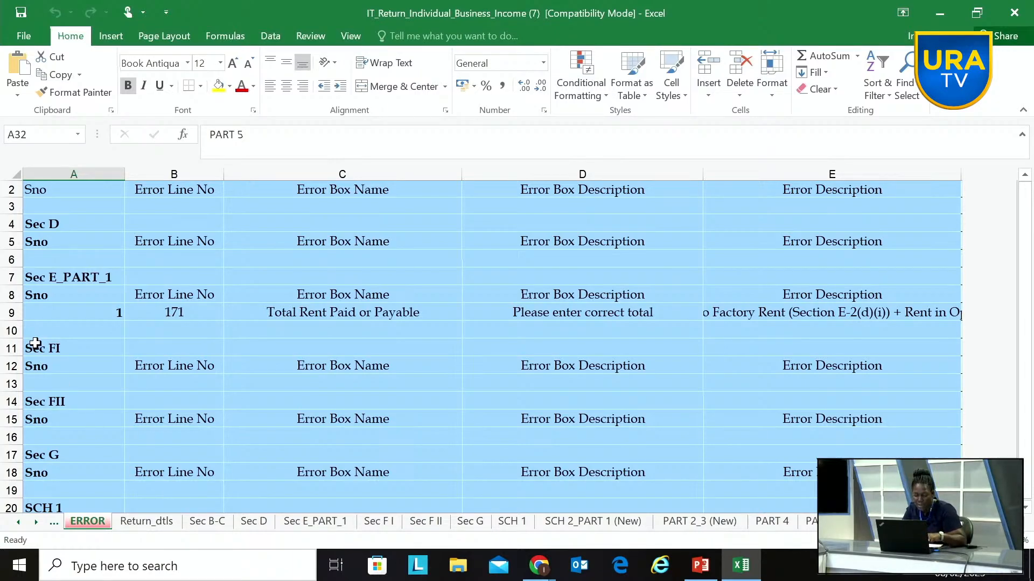
Step: On Sec E_PART_1, review the Part 1 Rent Paid or Payable table and the Rent amount under operating expenses
click(324, 522)
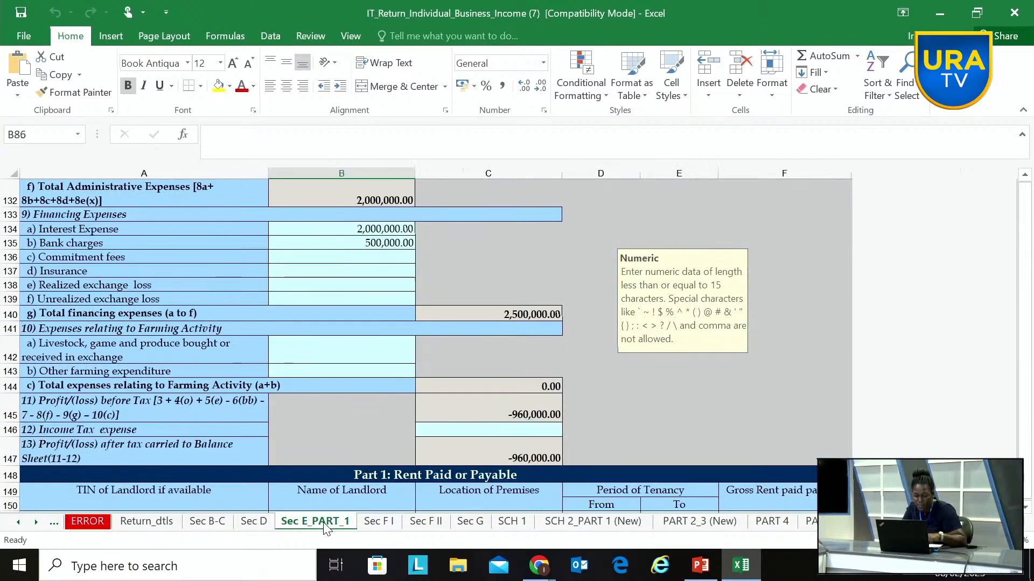
scroll(453, 453, down, 4)
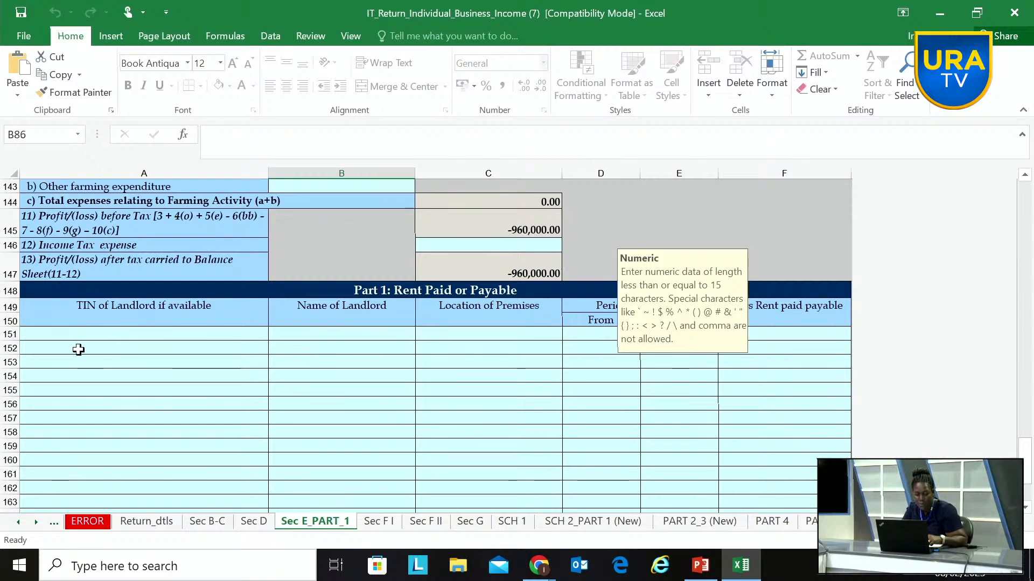
click(54, 343)
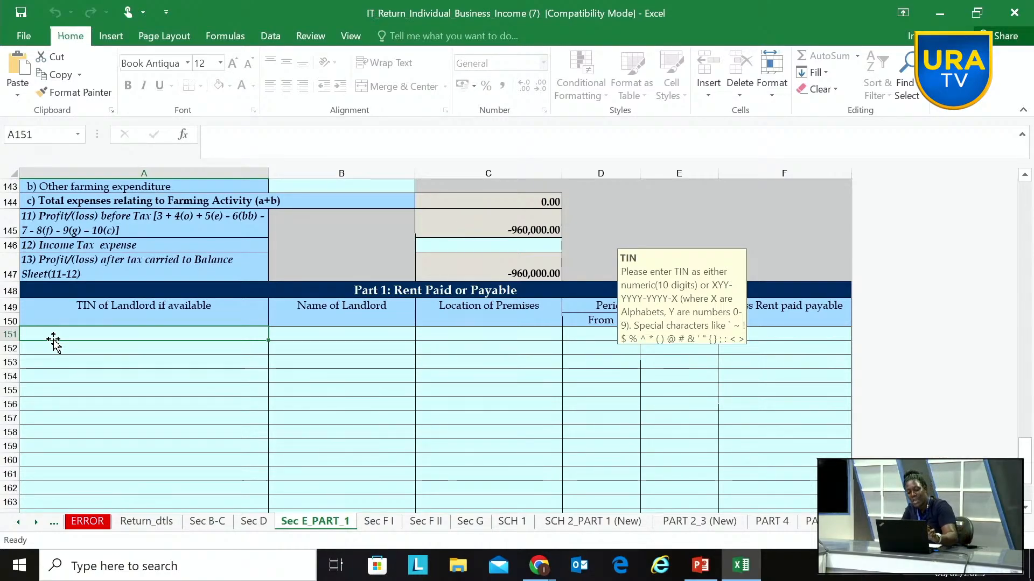
scroll(54, 341, up, 2)
scroll(215, 345, up, 15)
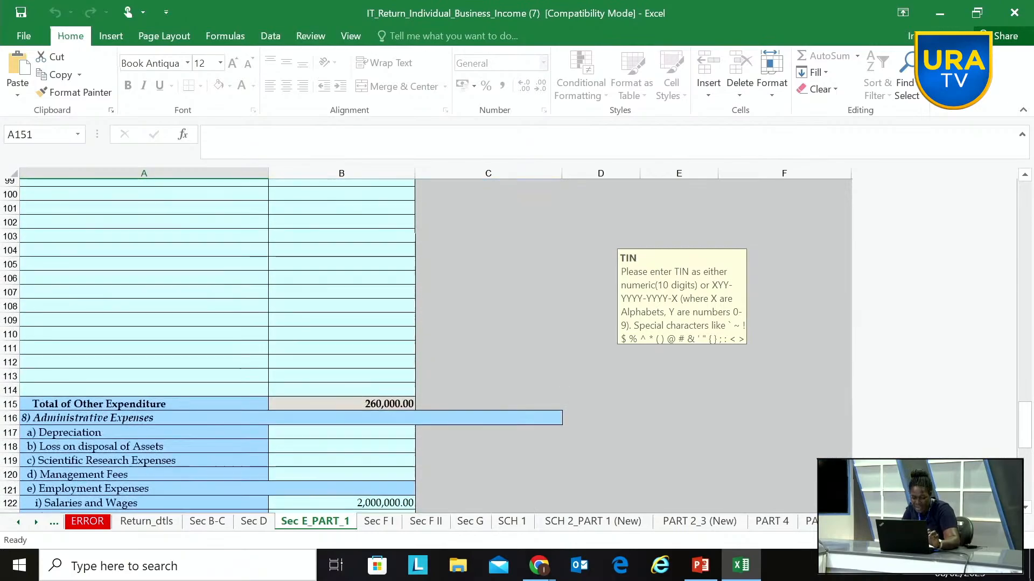
scroll(216, 344, up, 8)
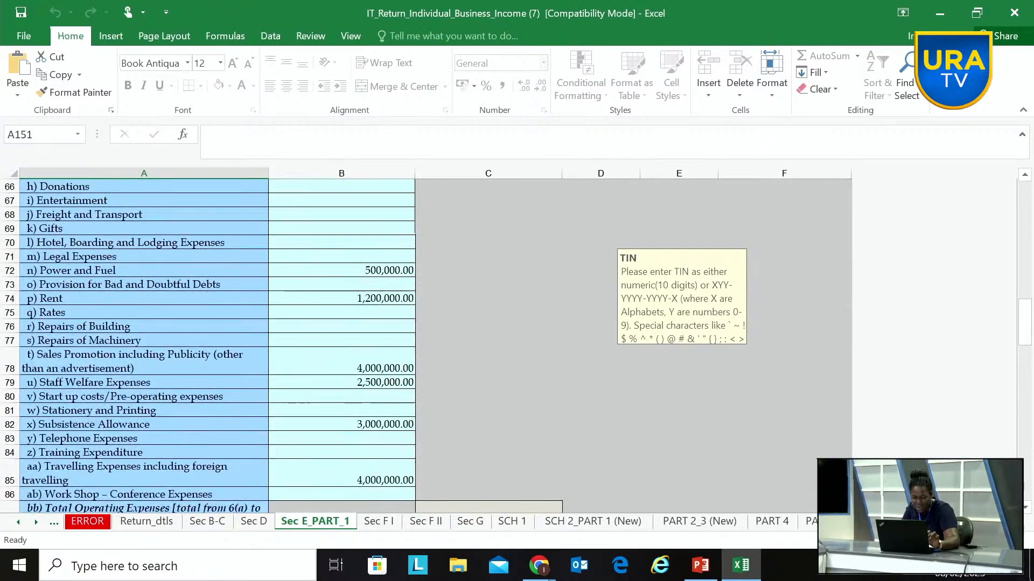
scroll(215, 345, down, 1)
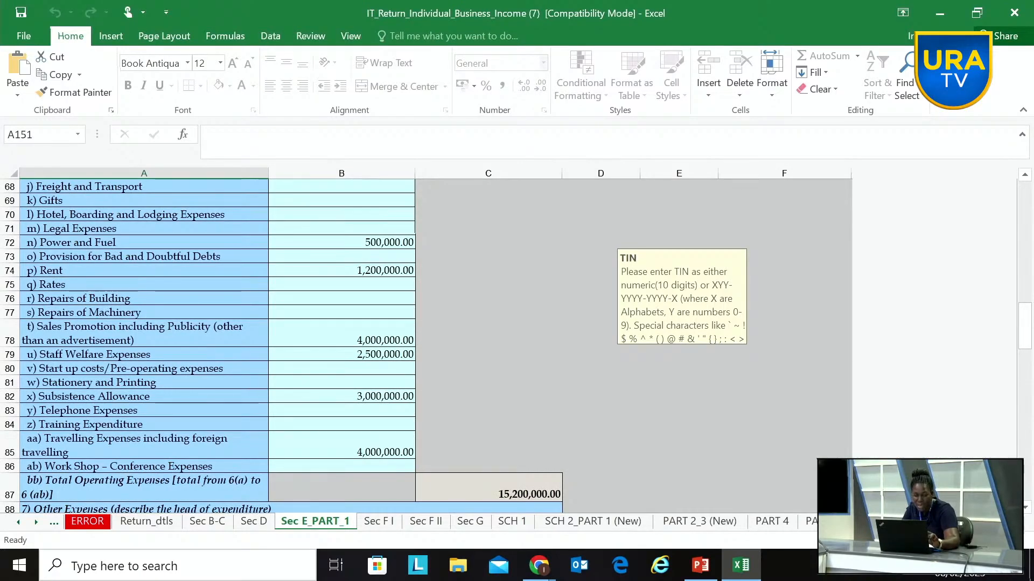
scroll(280, 345, down, 20)
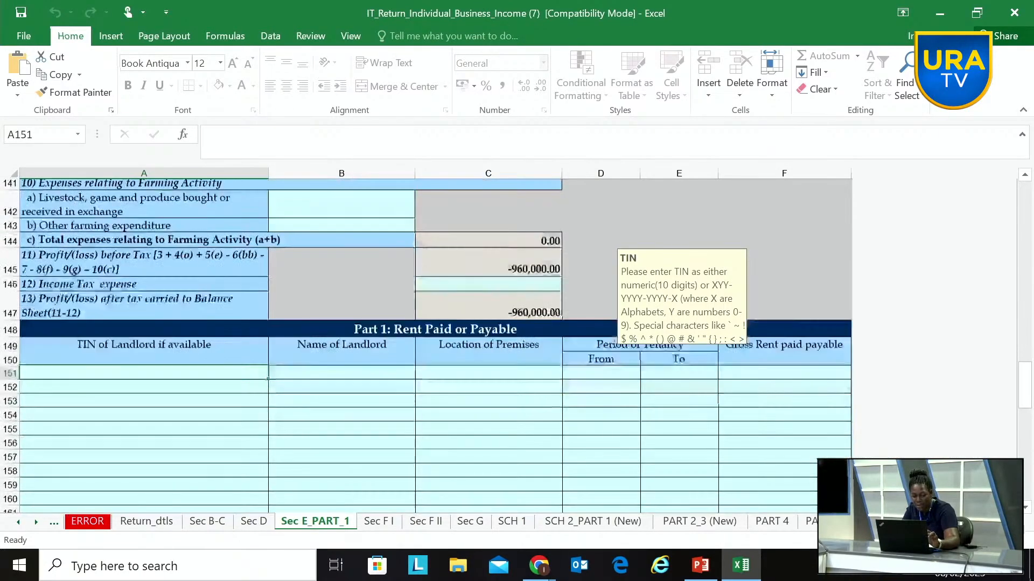
scroll(280, 345, down, 1)
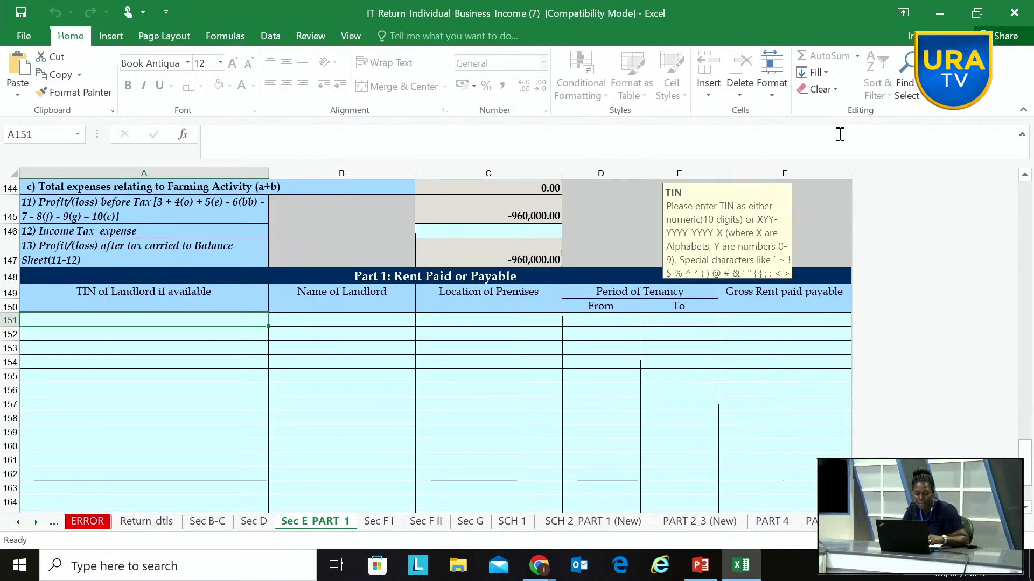
Step: In the first row of Part 1: Rent Paid or Payable, enter the landlord's name and Nakawa as the location of premises
click(310, 320)
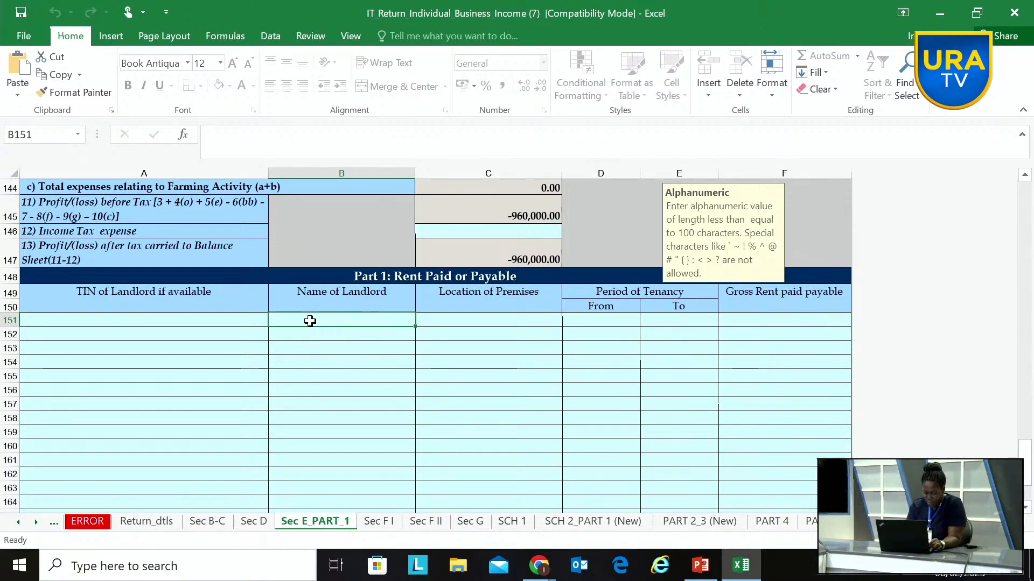
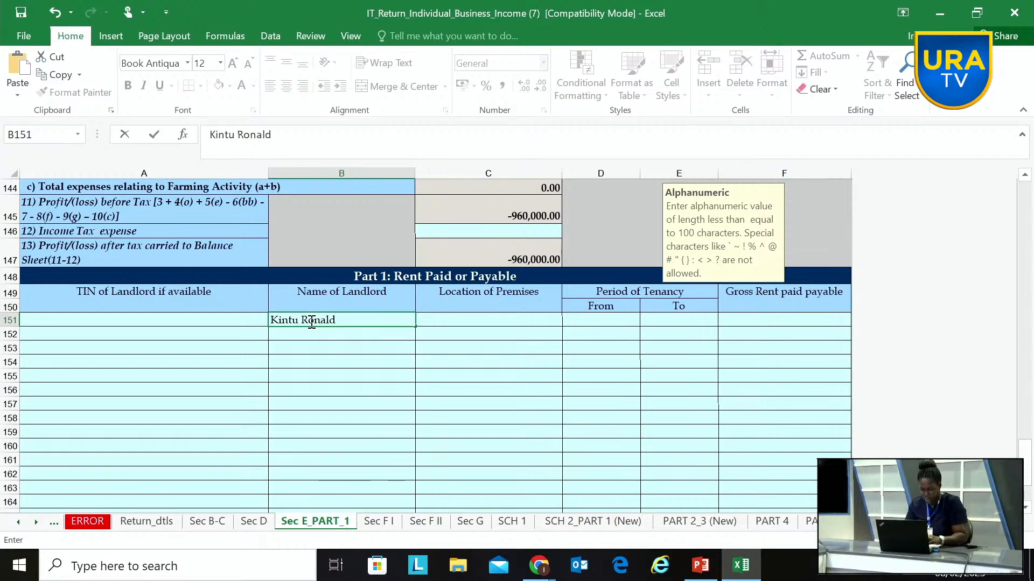
click(459, 321)
text(N)
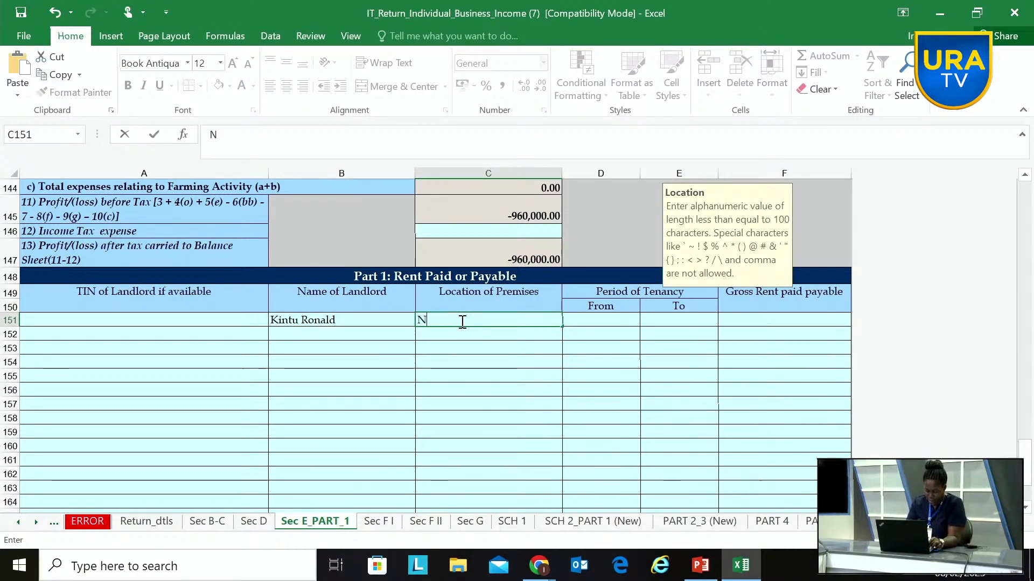
text(akawa)
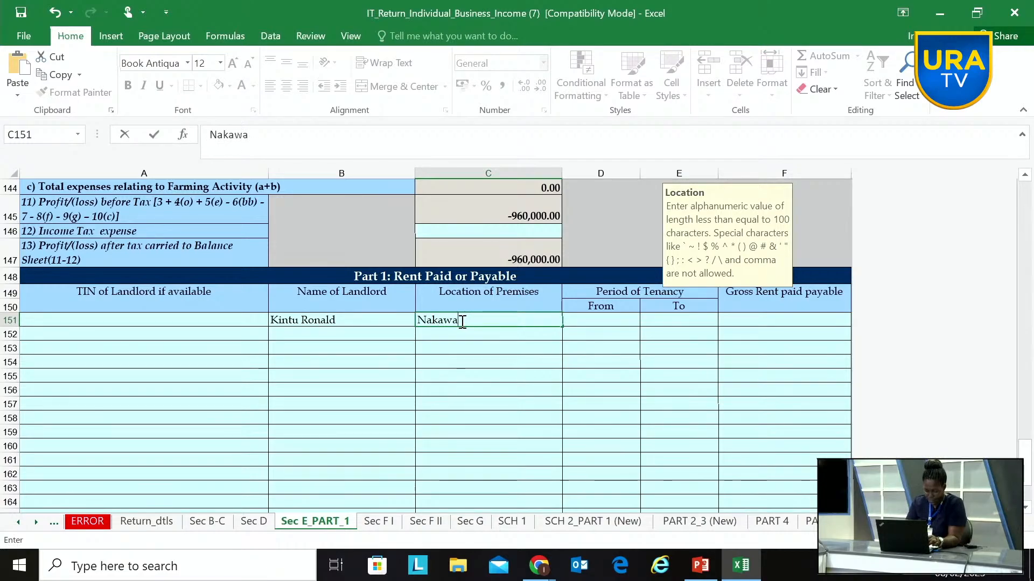
Step: Set the period of tenancy in that rent row from 01/07/2021 to 30/06/2022
click(606, 321)
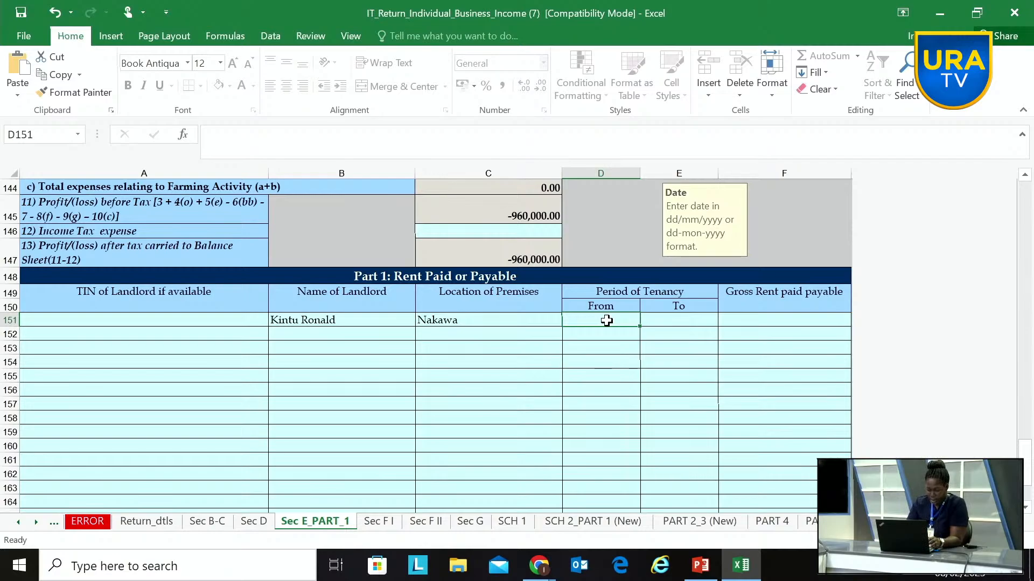
text(01/07/)
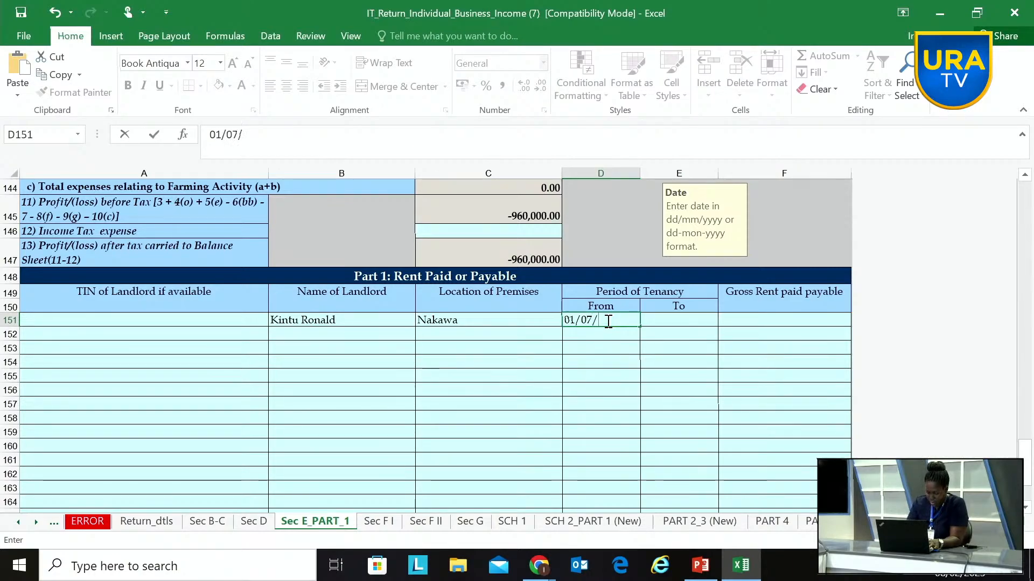
text(2021)
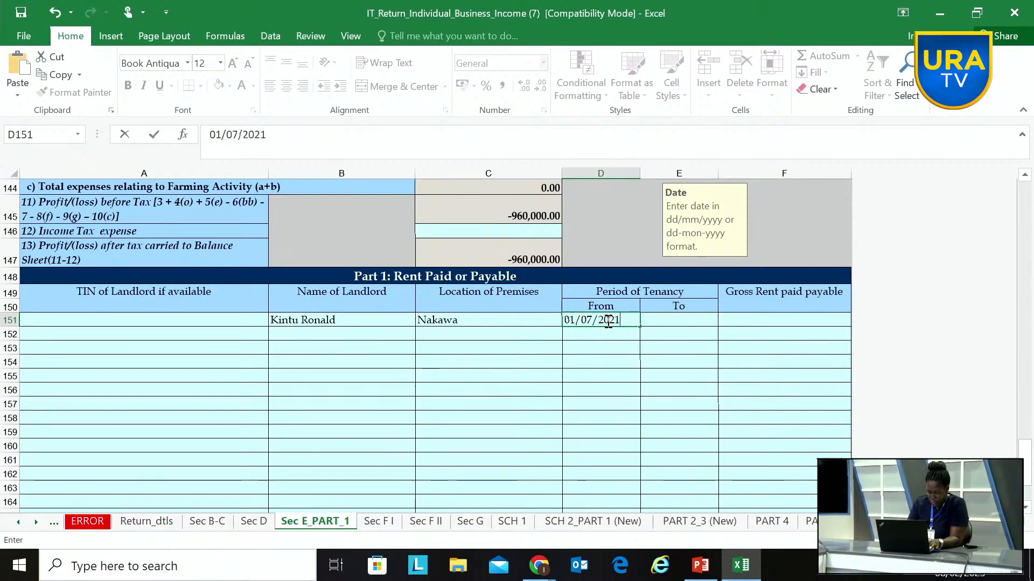
click(649, 318)
text(3)
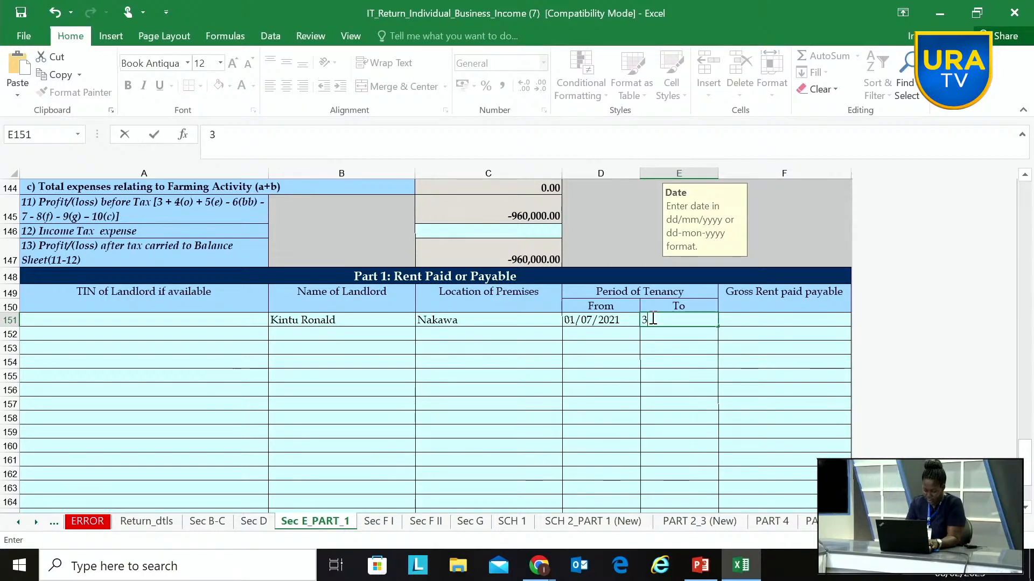
text(0/06/2022)
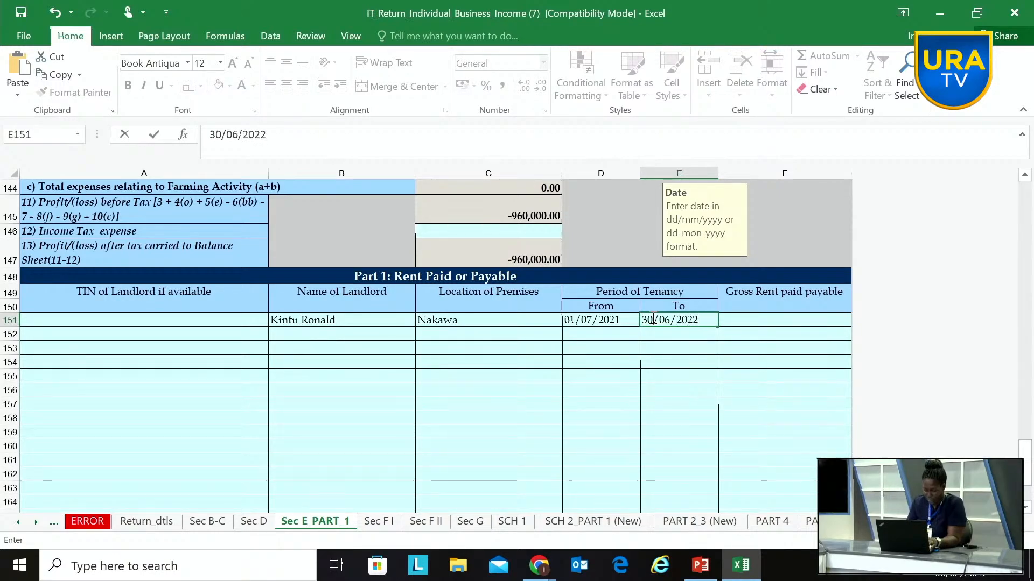
Step: Enter 1200000 as the gross rent paid or payable for the Nakawa premises
click(755, 319)
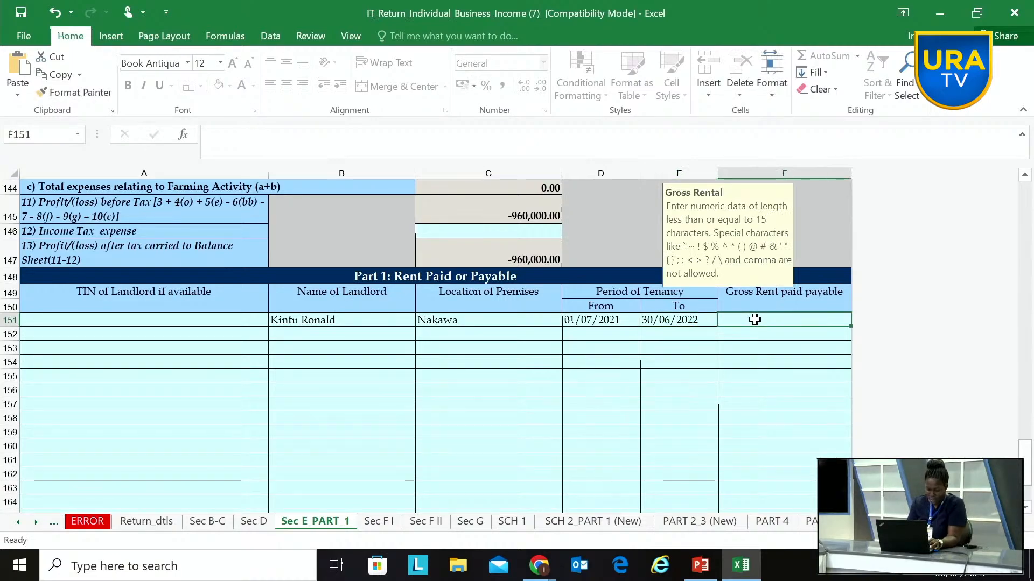
text(12000)
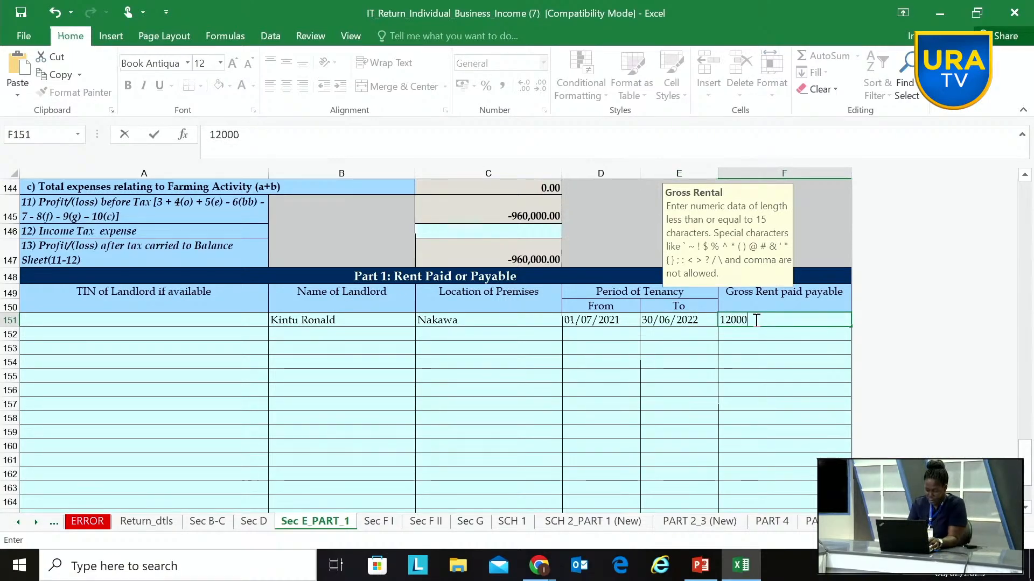
text(00)
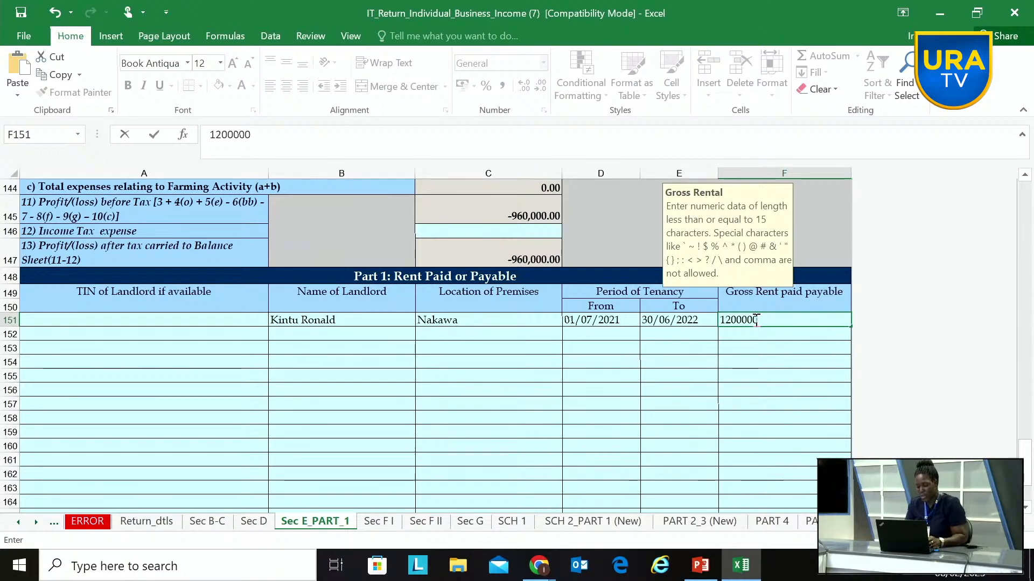
click(791, 346)
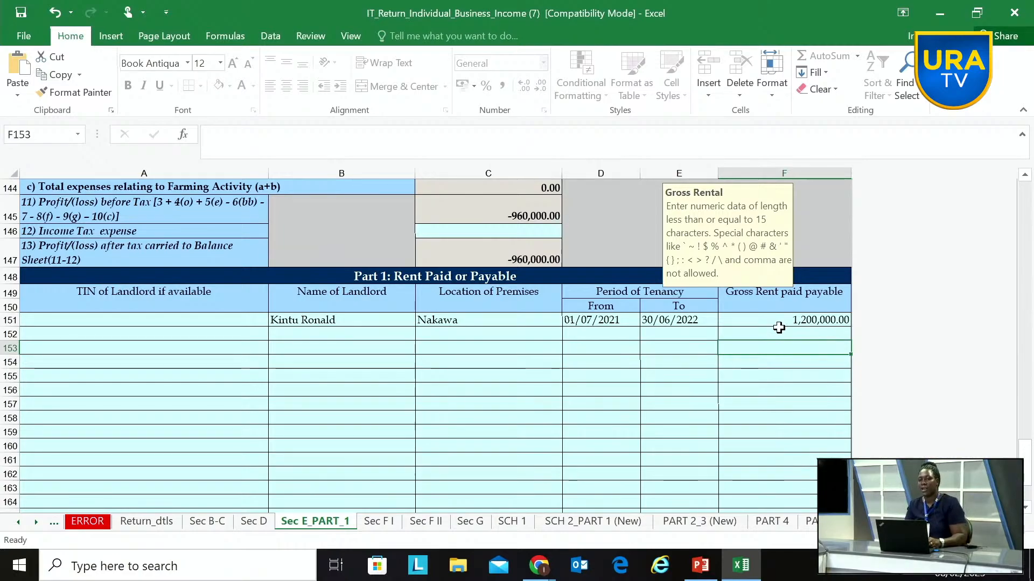
drag(779, 330, 674, 343)
click(690, 346)
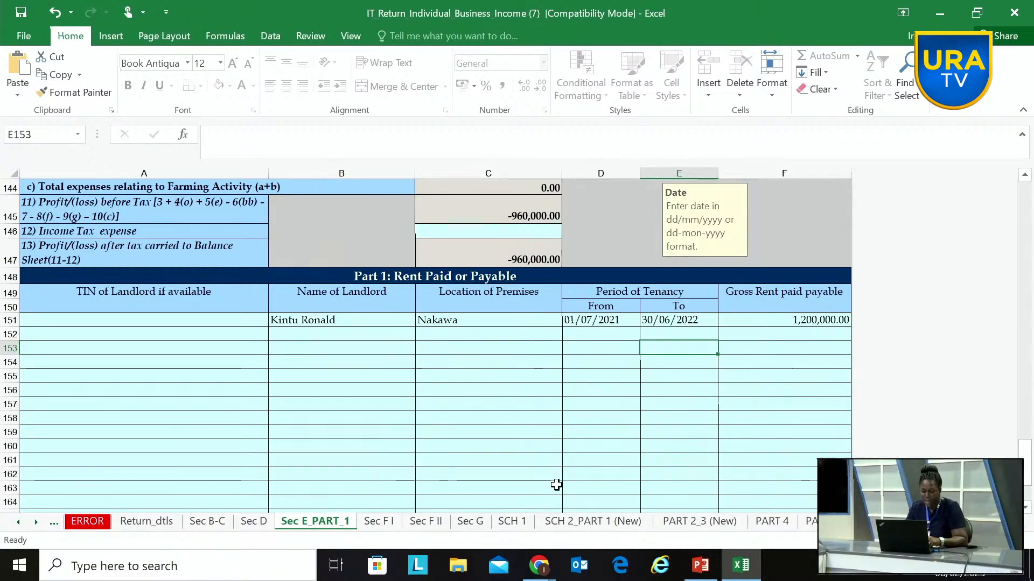
Step: Go through the remaining schedules to SCH 11 and validate the return
key(ctrl+Page_Down)
key(ctrl+Page_Down)
key(ctrl+Page_Down)
key(ctrl+Page_Down)
key(ctrl+Page_Down)
key(ctrl+Page_Down)
key(ctrl+Page_Down)
key(ctrl+Page_Down)
key(ctrl+Page_Down)
key(ctrl+Page_Down)
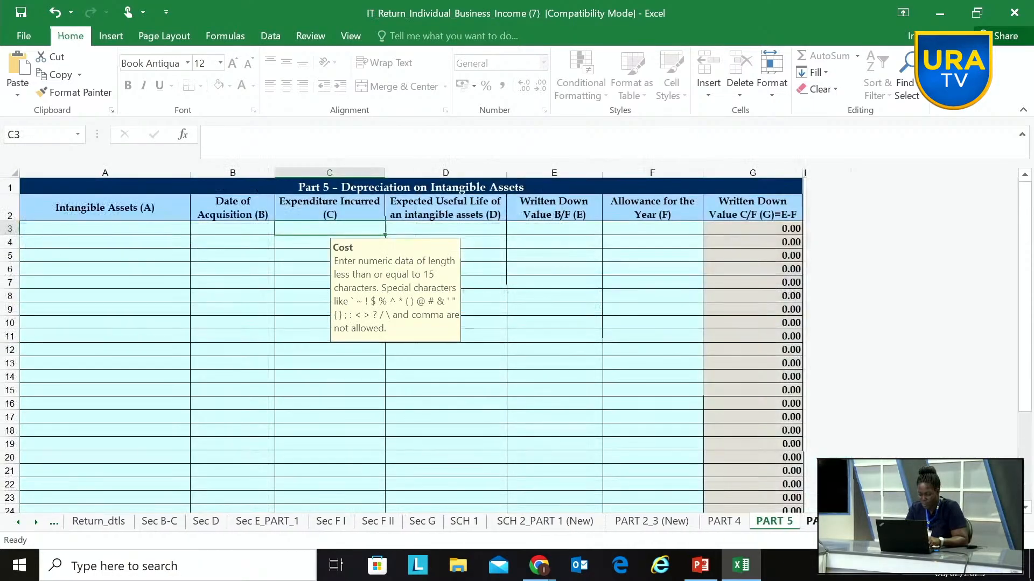
key(ctrl+Page_Down)
key(ctrl+Page_Down)
key(ctrl+Page_Down)
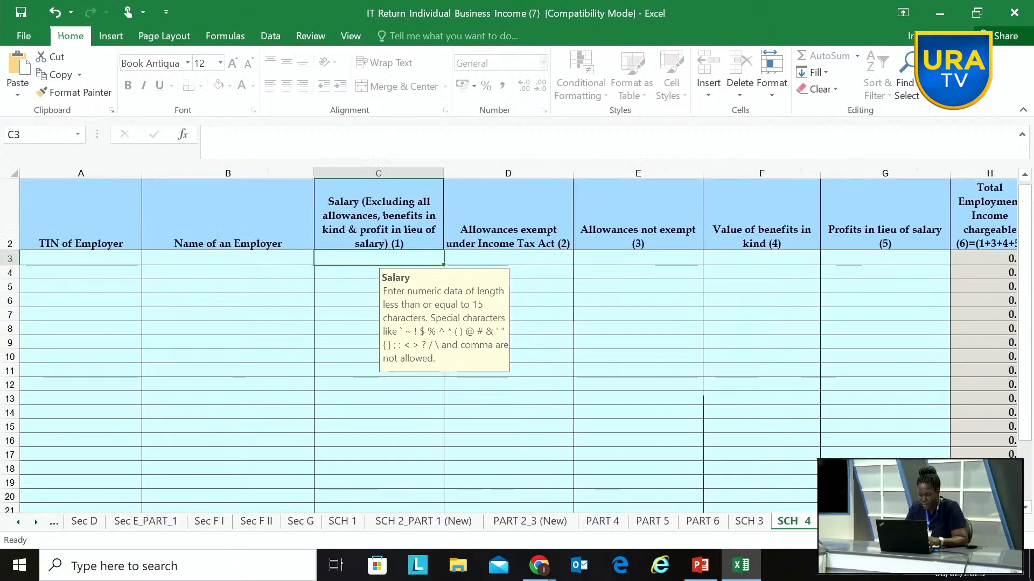
key(ctrl+Page_Down)
key(ctrl+Page_Down)
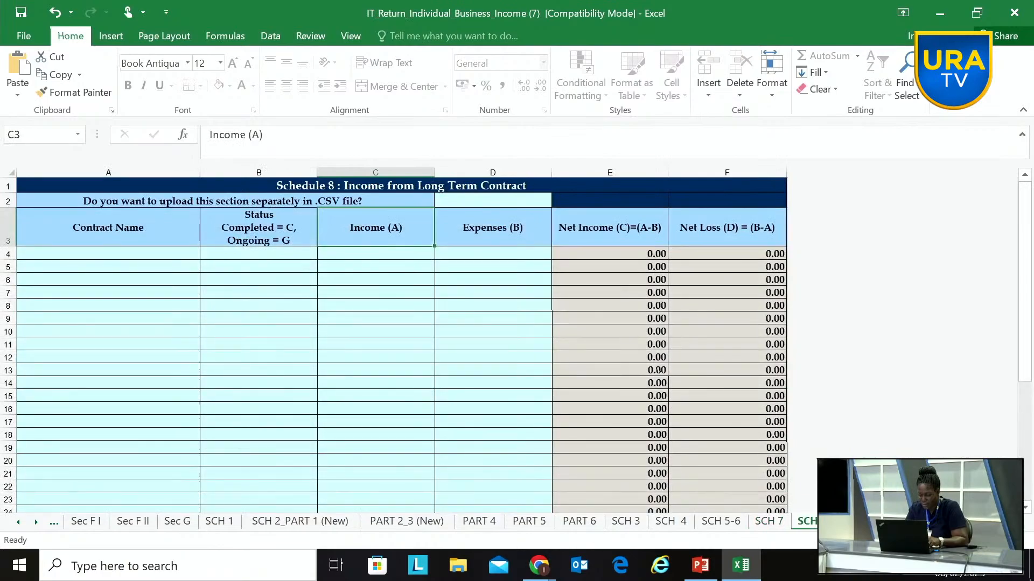
key(ctrl+Page_Down)
key(ctrl+Page_Down)
key(ctrl+Page_Down)
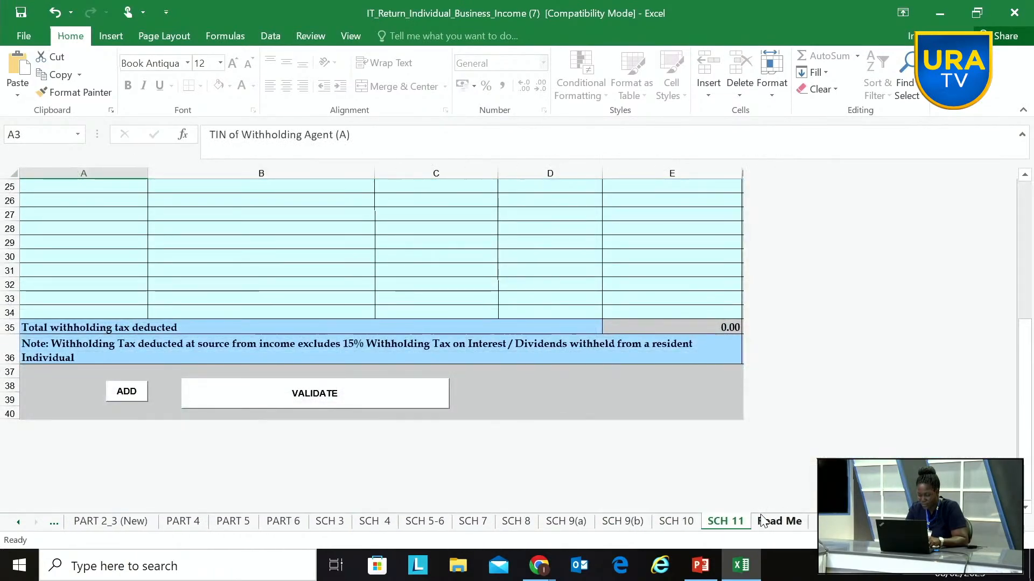
click(304, 390)
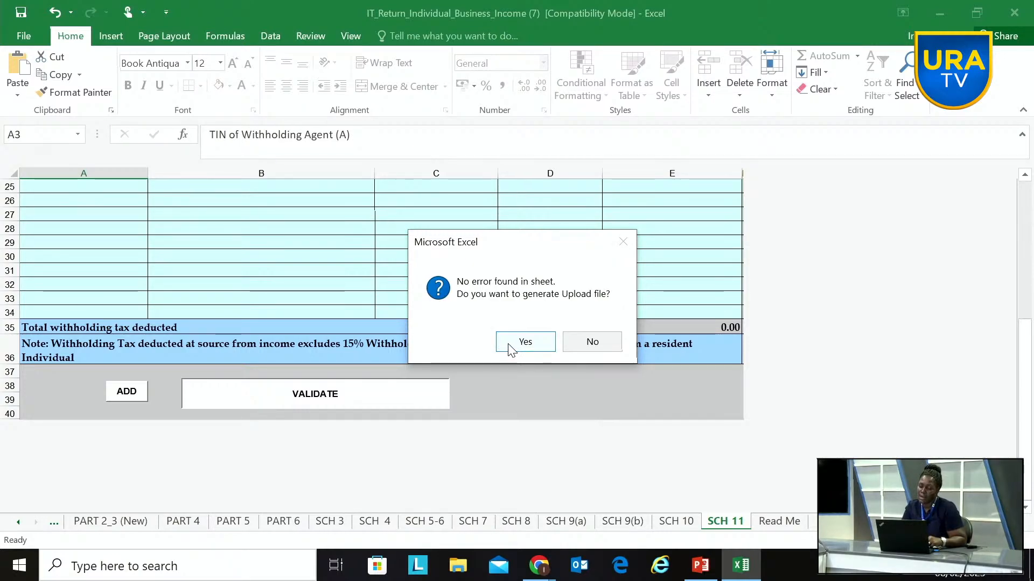
Step: Generate the upload file and save it to the Desktop as IT_Return_Individual_Business_Income (7) with the taxpayer's first name appended
click(510, 345)
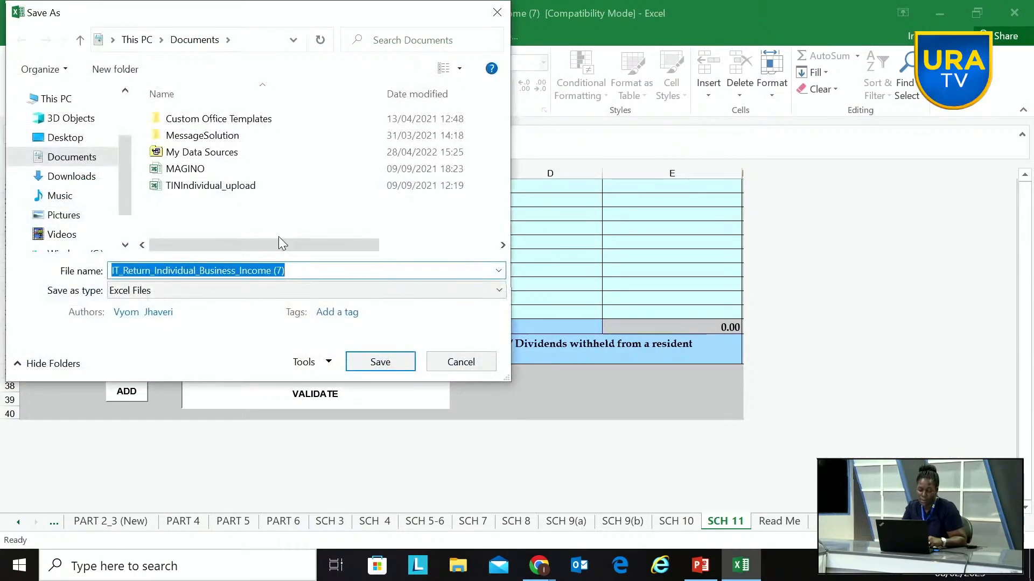
click(294, 268)
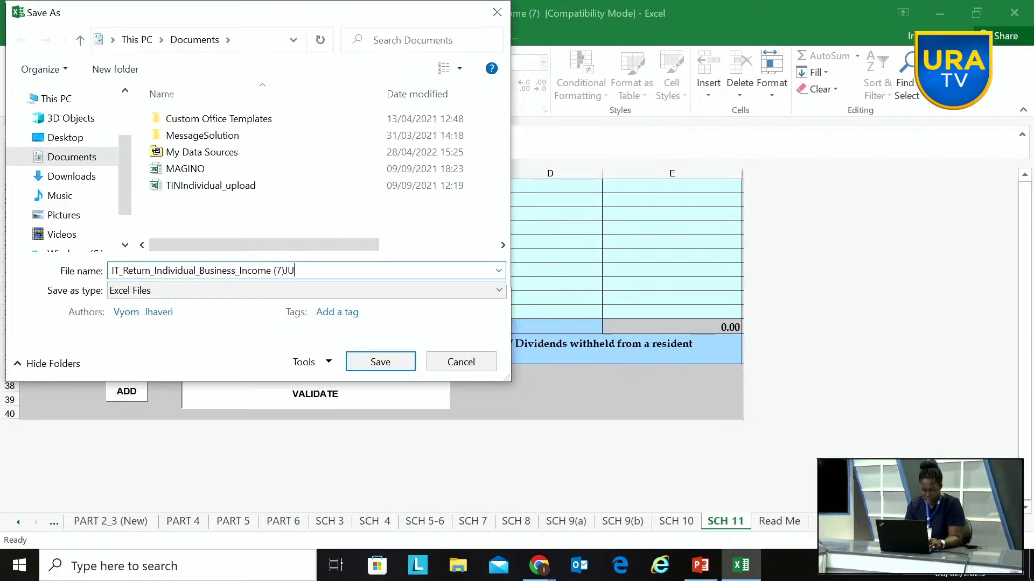
text(INE)
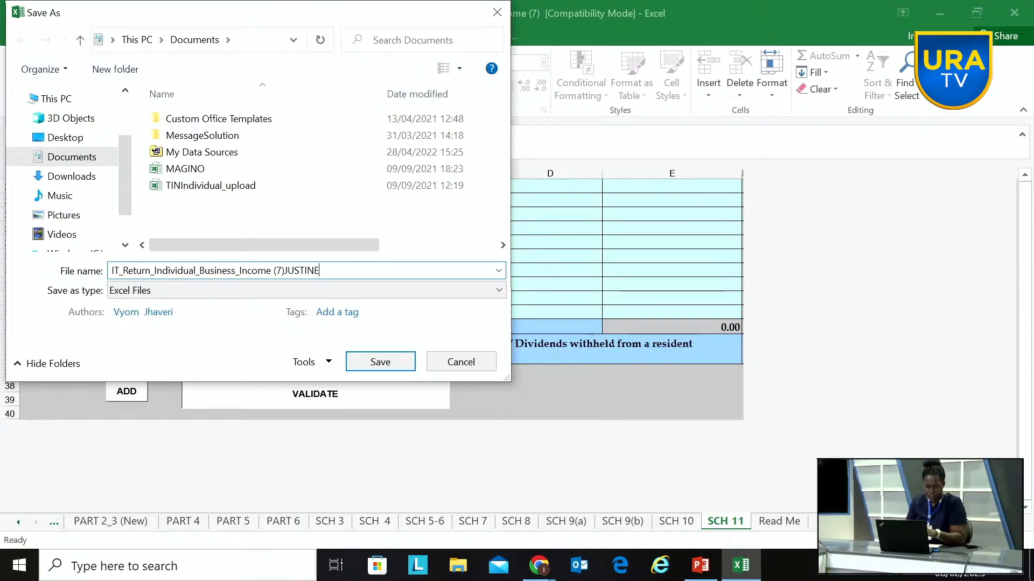
click(65, 138)
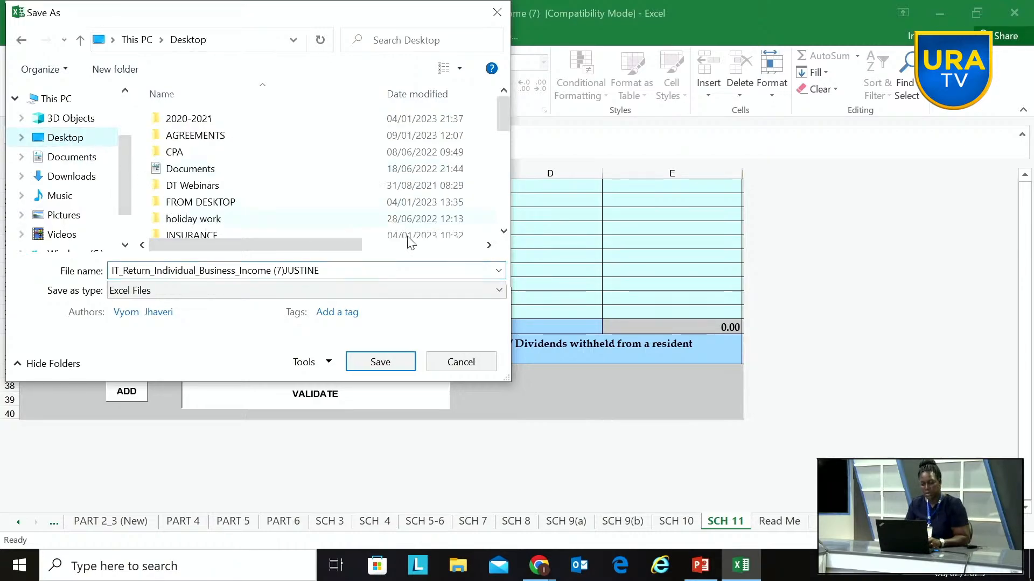
click(377, 361)
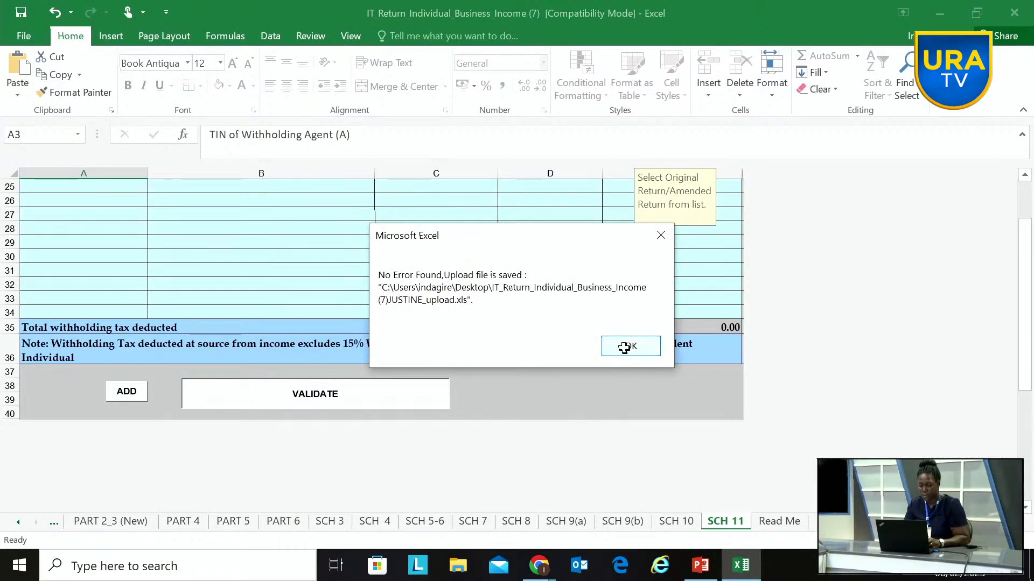
click(627, 347)
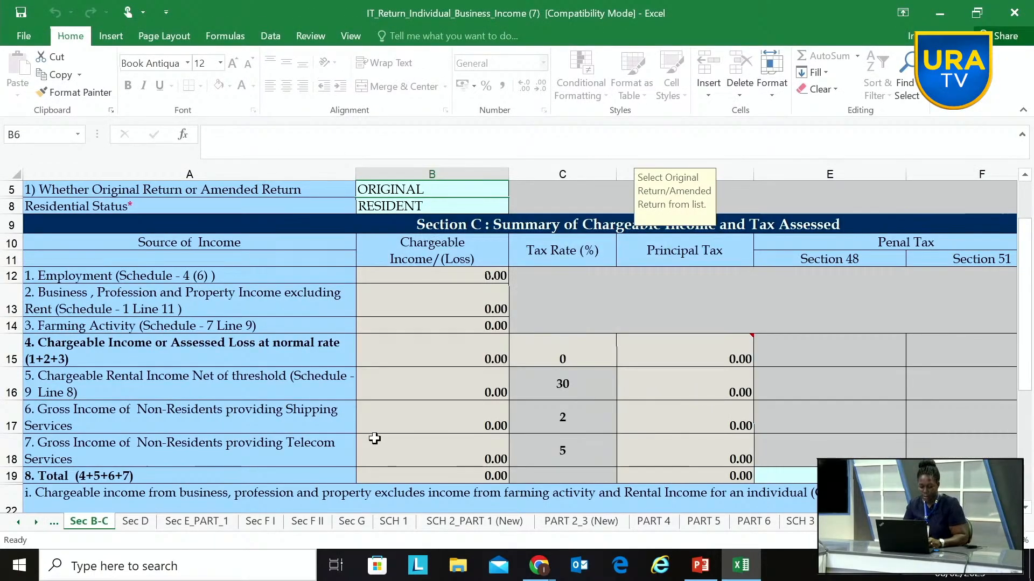
Step: Switch to the Uganda Revenue Authority page in Chrome and pick 9 June 2022 as the From date, accepting the return period 01/07/2021-30/06/2022
mouse_move(540, 567)
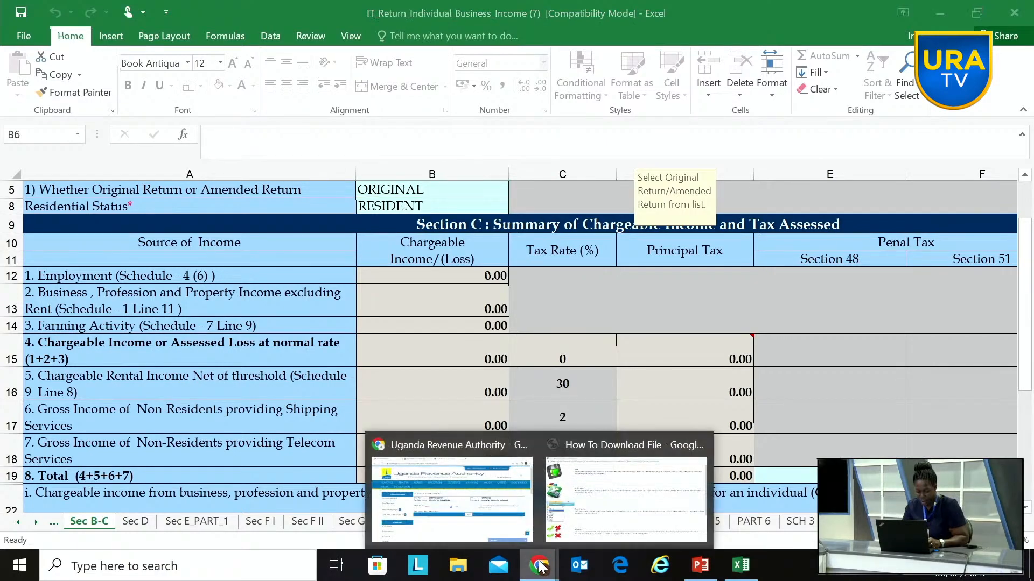
click(479, 531)
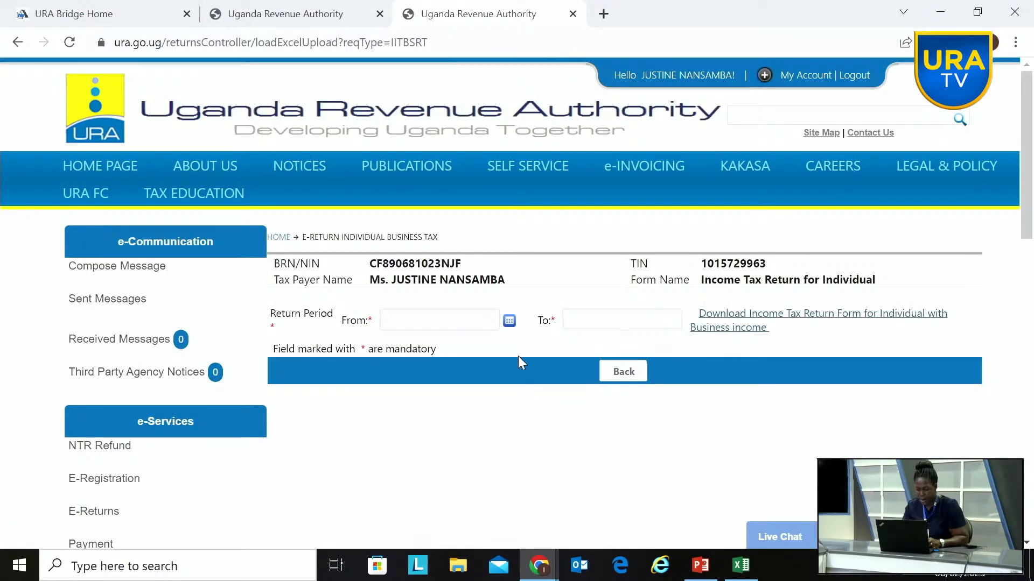
click(509, 322)
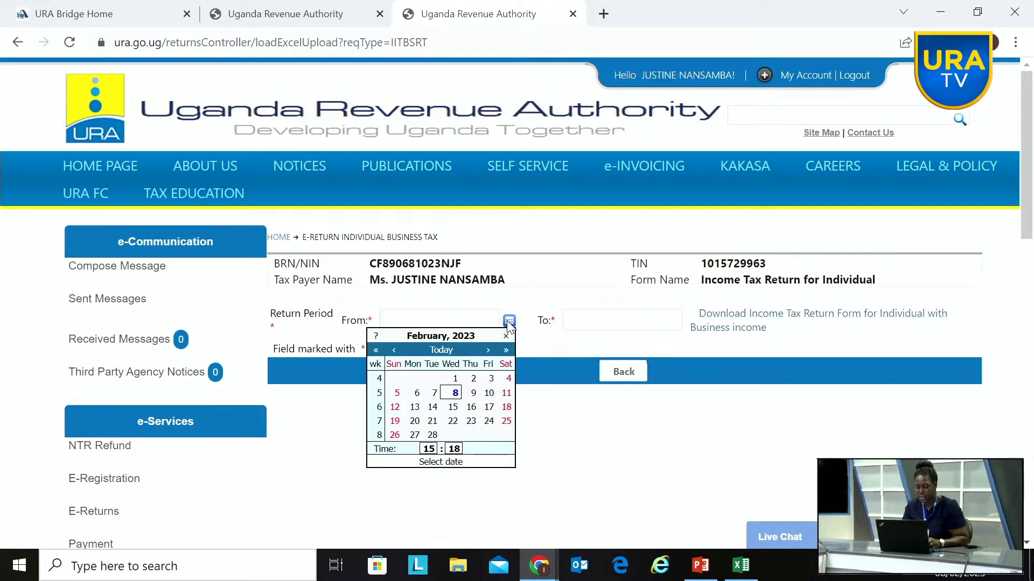
click(393, 351)
click(394, 351)
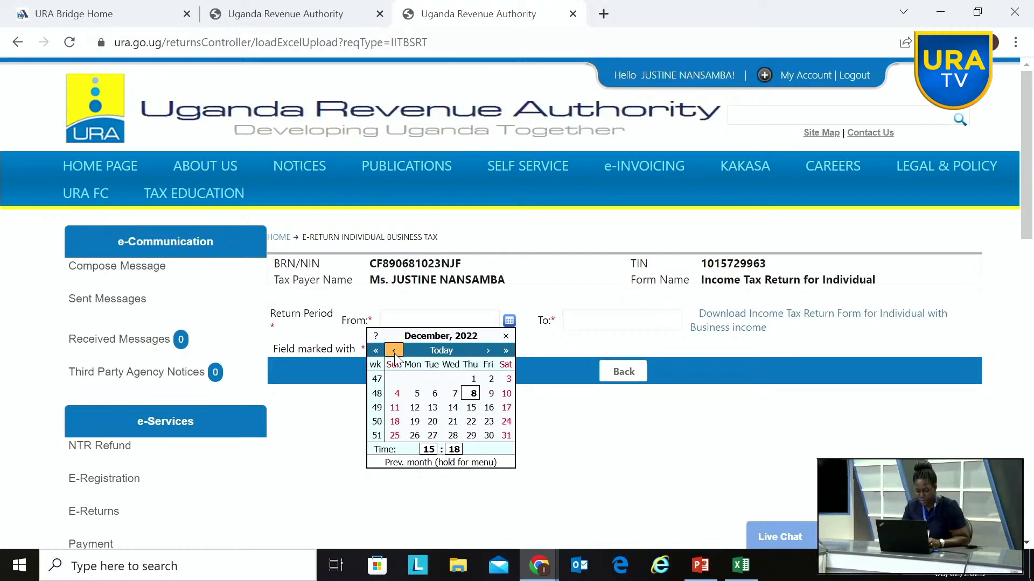
click(394, 353)
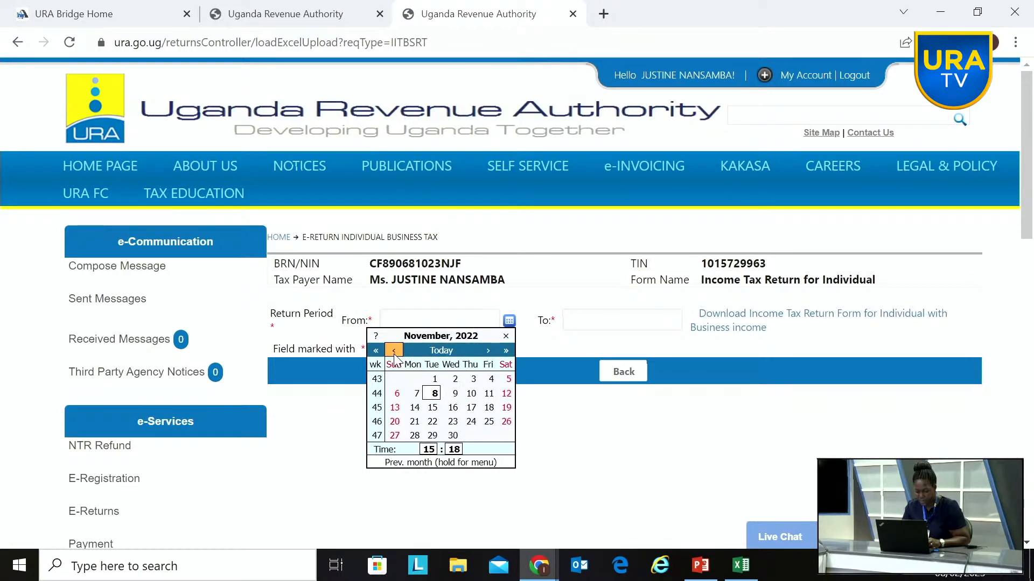
double_click(394, 352)
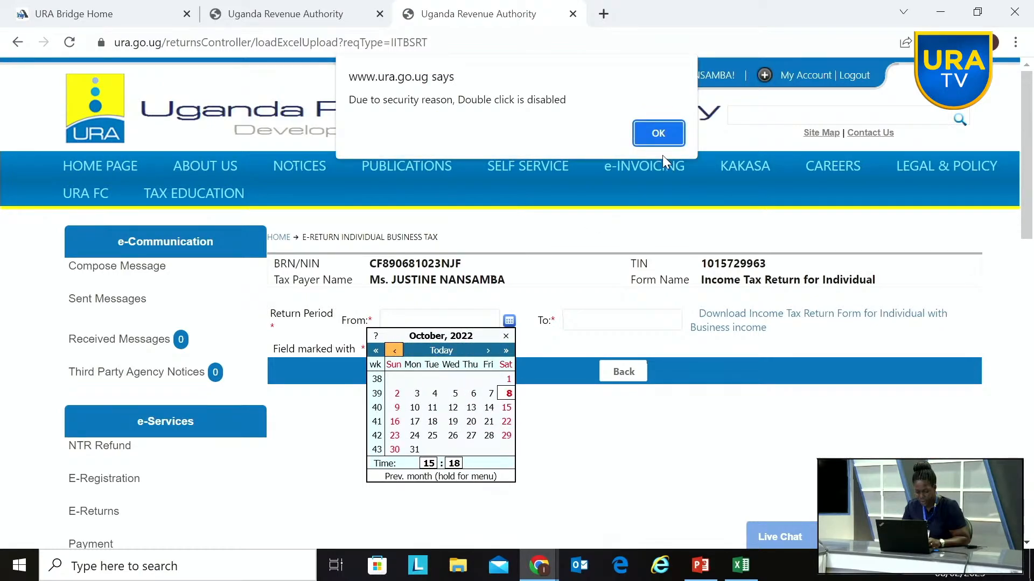
click(658, 133)
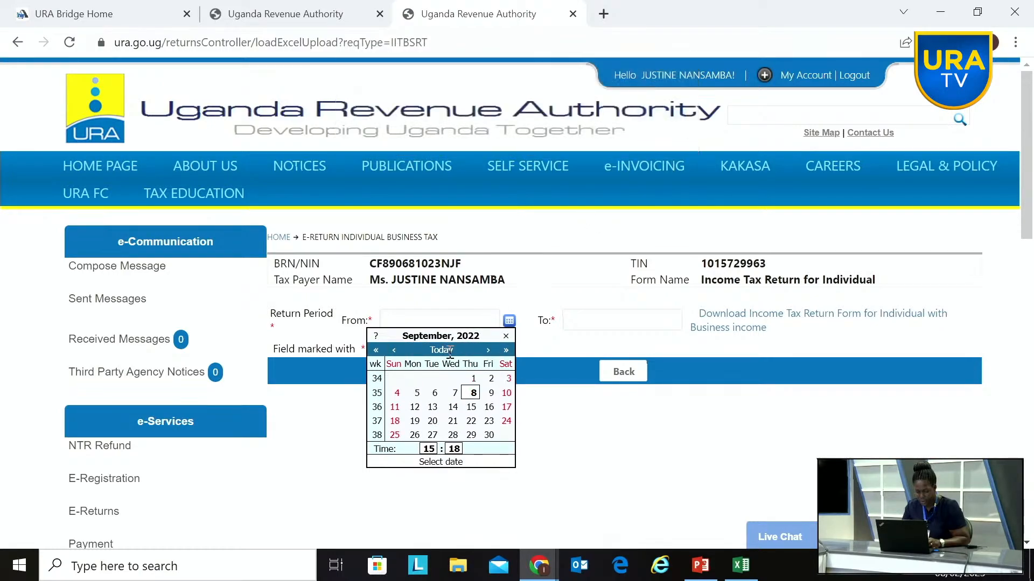
click(394, 351)
click(394, 351)
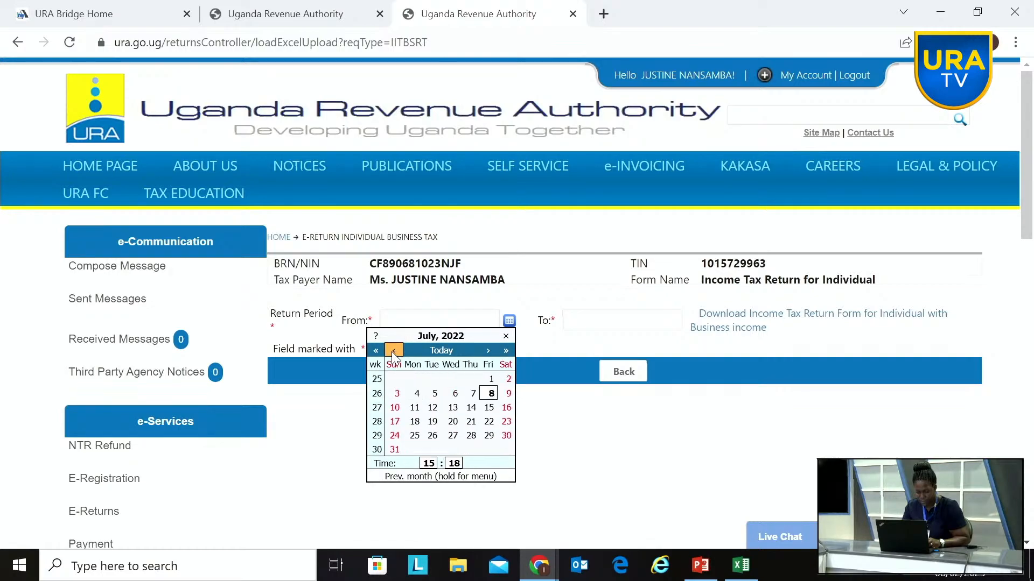
click(395, 351)
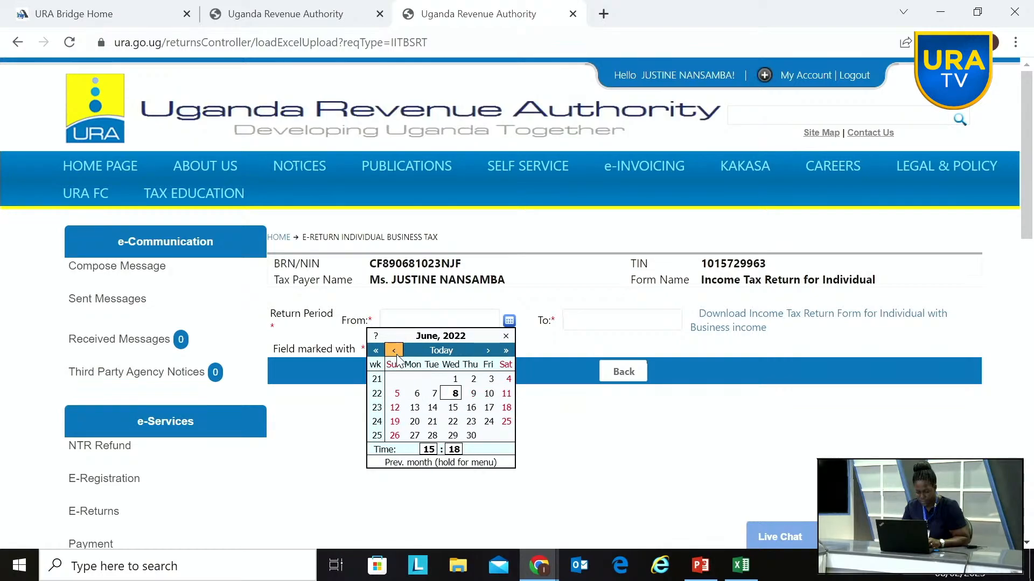
click(468, 393)
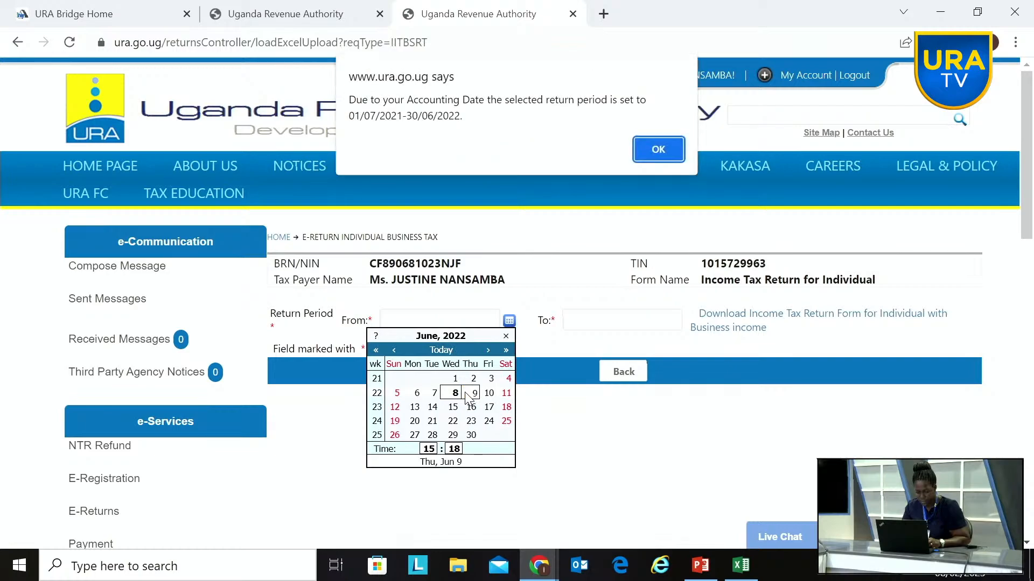
click(655, 150)
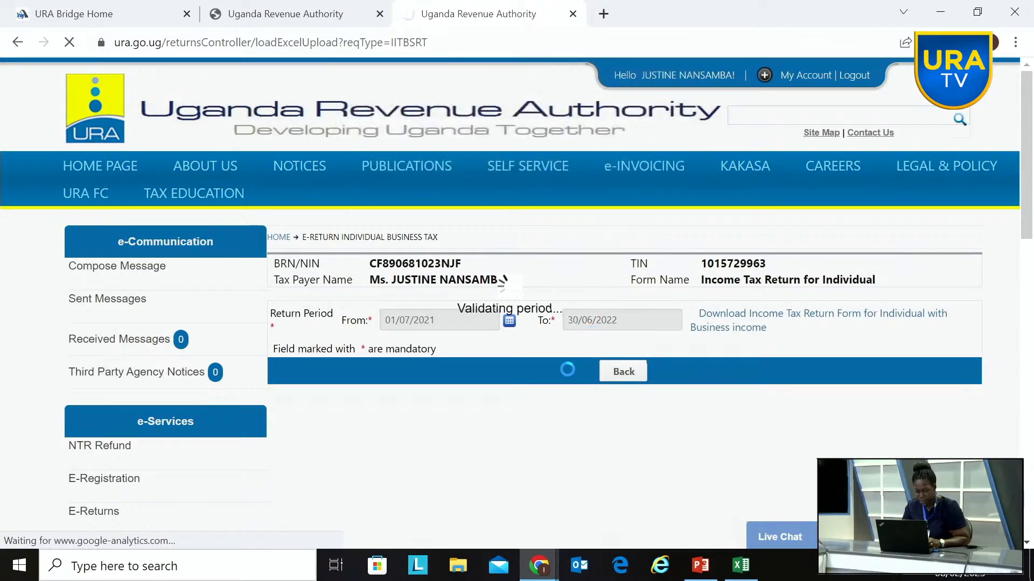
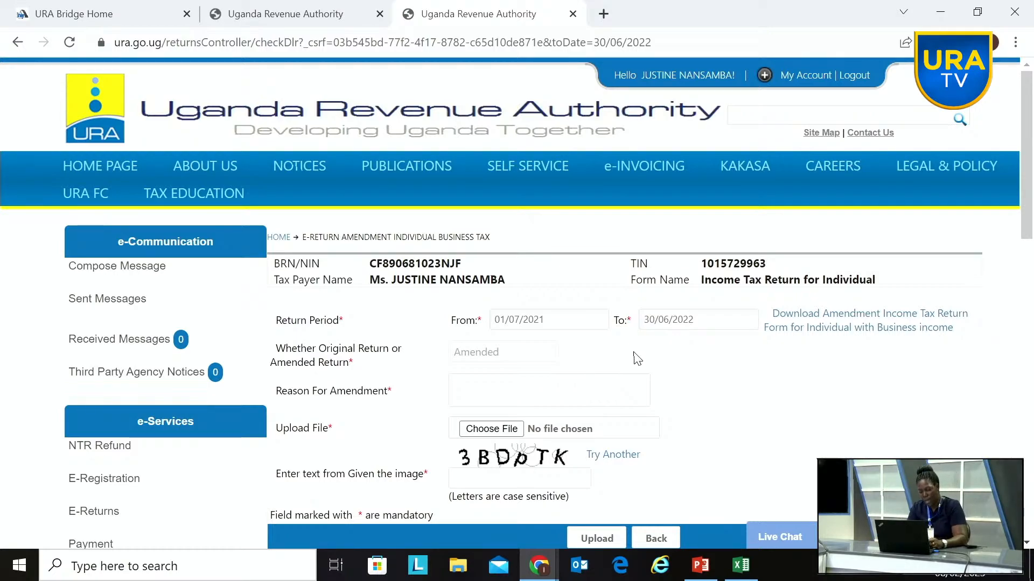
Step: Attach the IT_Return_Individual_Business_Income (7) upload file with the taxpayer's first name from the Desktop and place the cursor in the image-text field
click(487, 429)
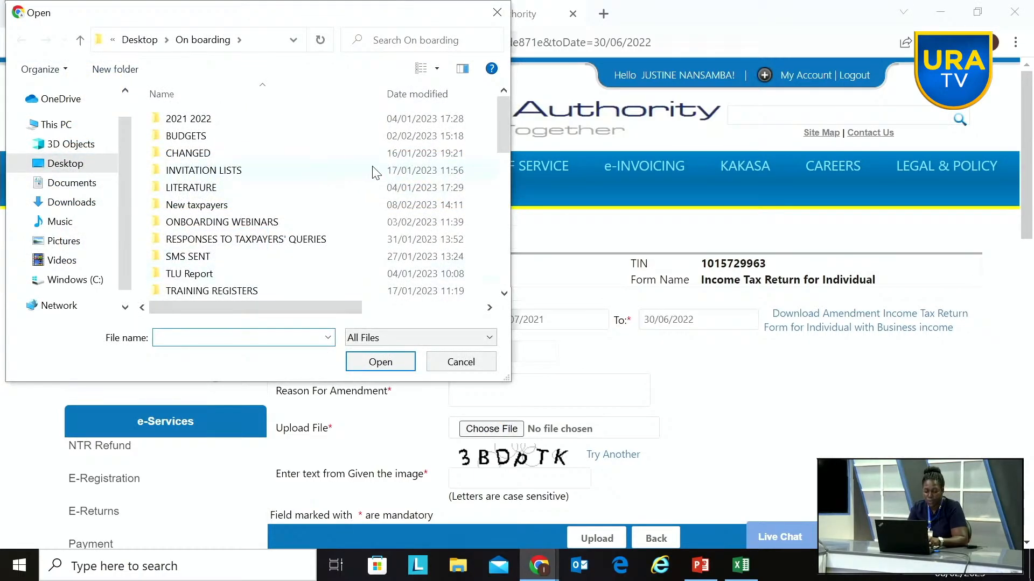
drag(502, 131, 496, 184)
scroll(484, 191, down, 3)
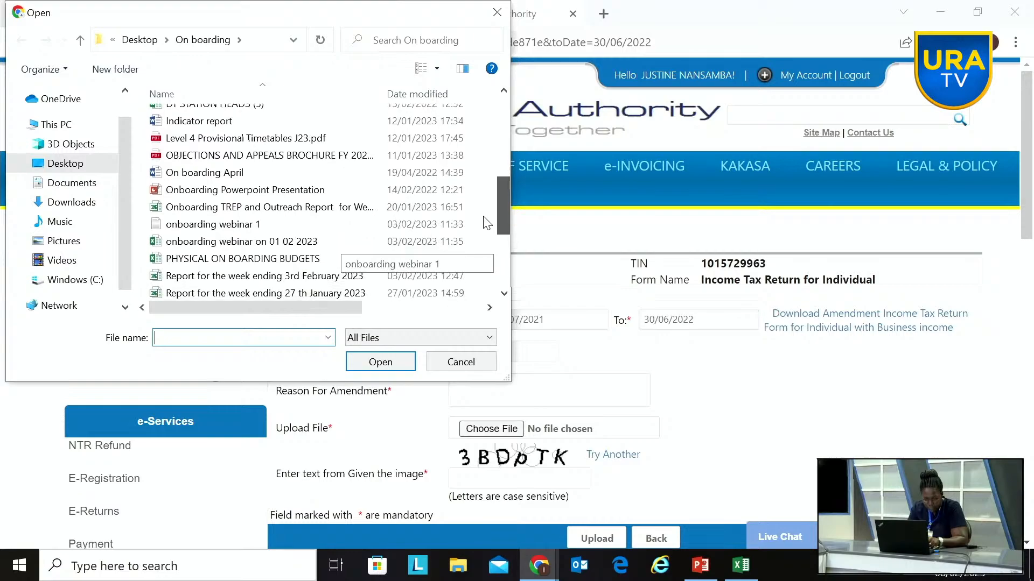
scroll(488, 227, down, 2)
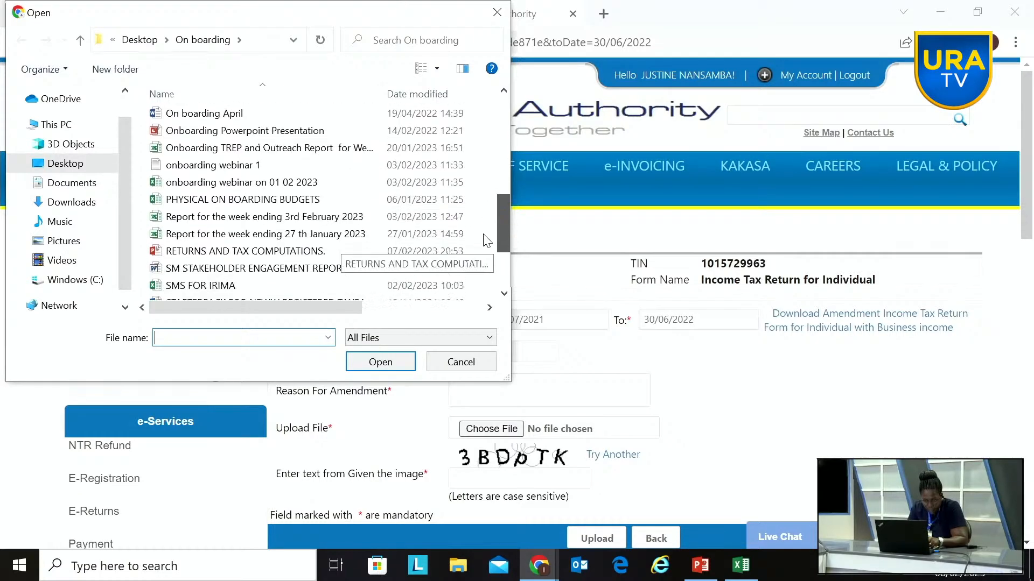
scroll(488, 251, down, 2)
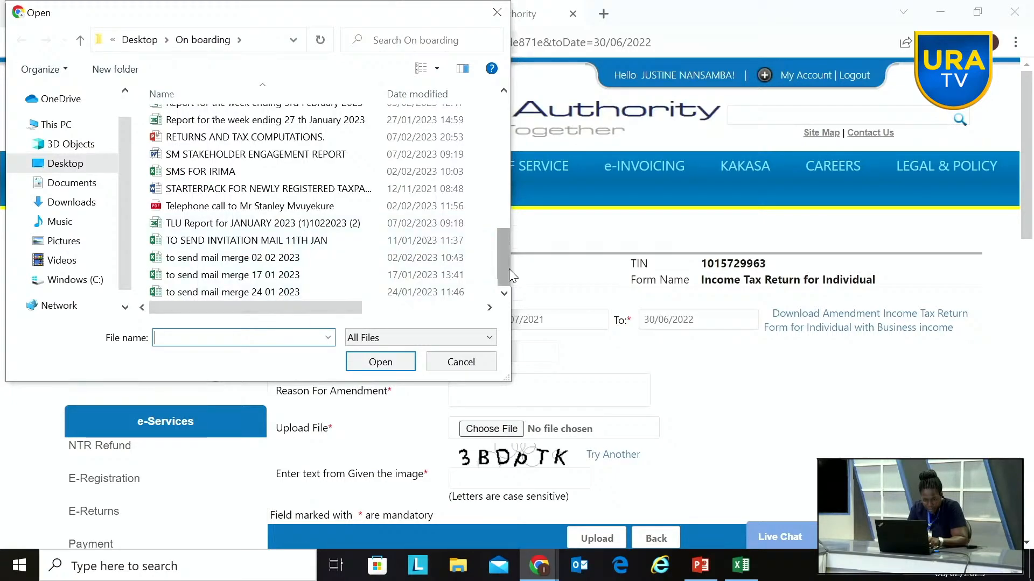
click(73, 163)
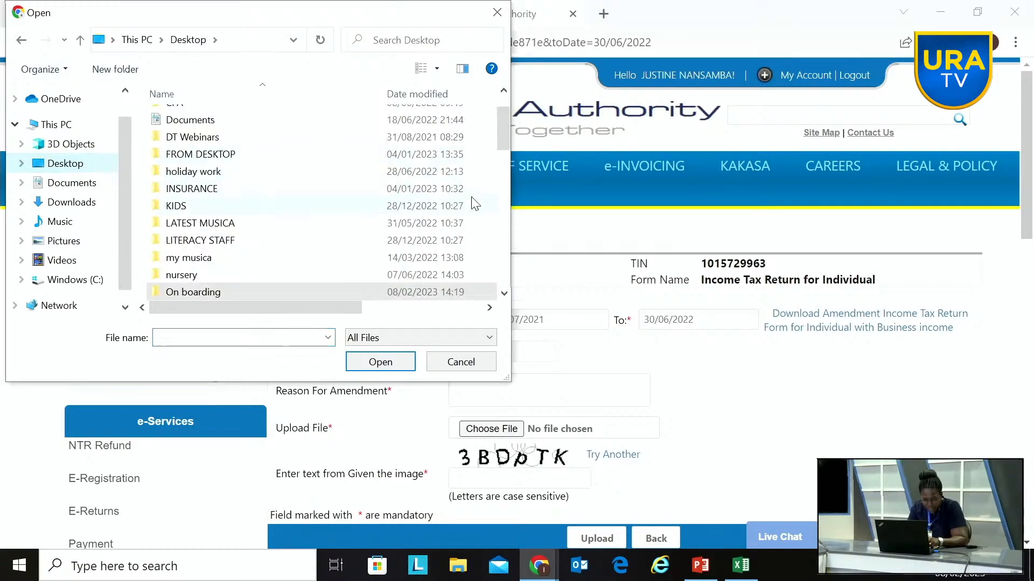
drag(503, 131, 520, 216)
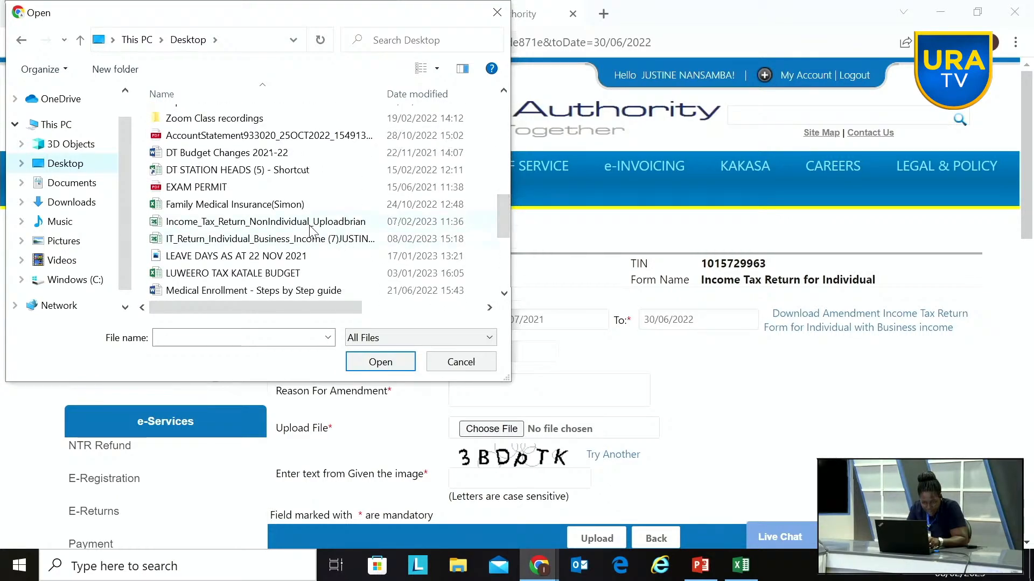
click(318, 239)
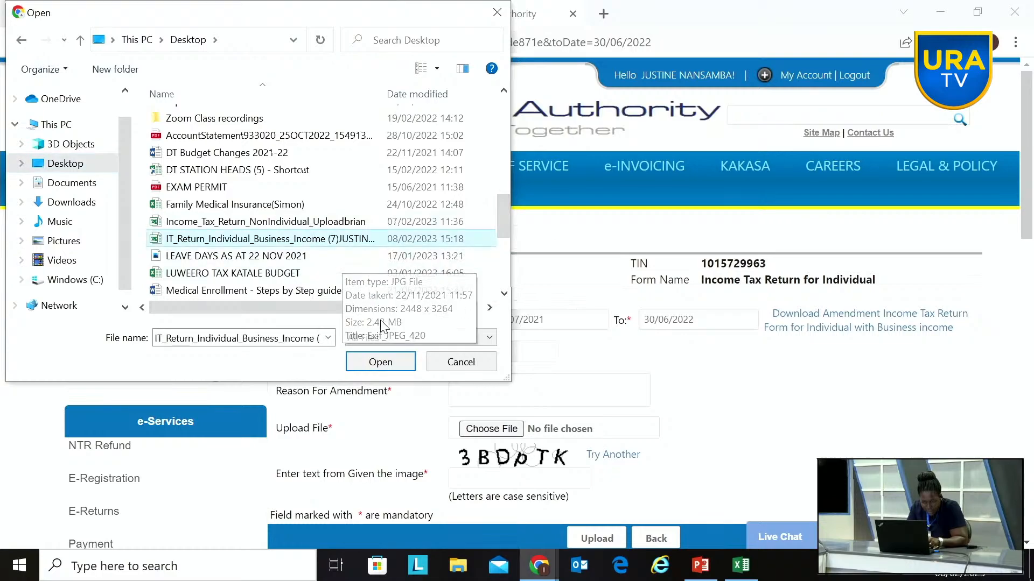
click(398, 366)
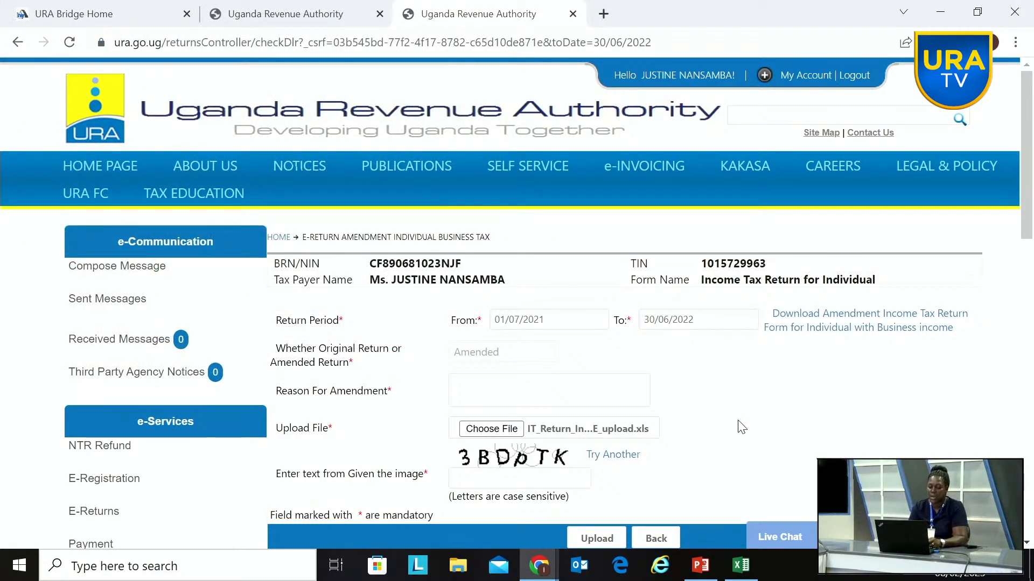
click(532, 481)
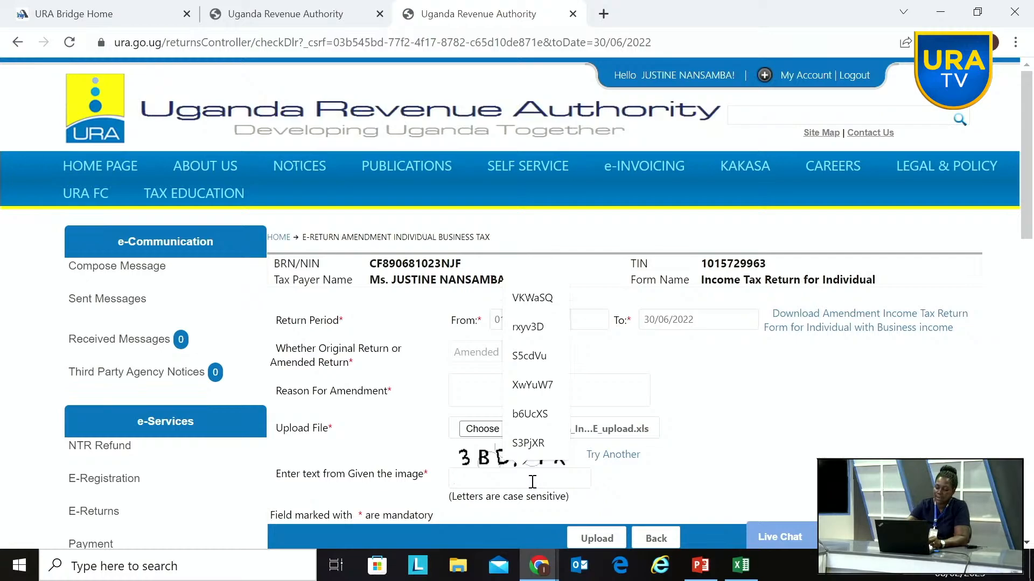
scroll(532, 482, down, 3)
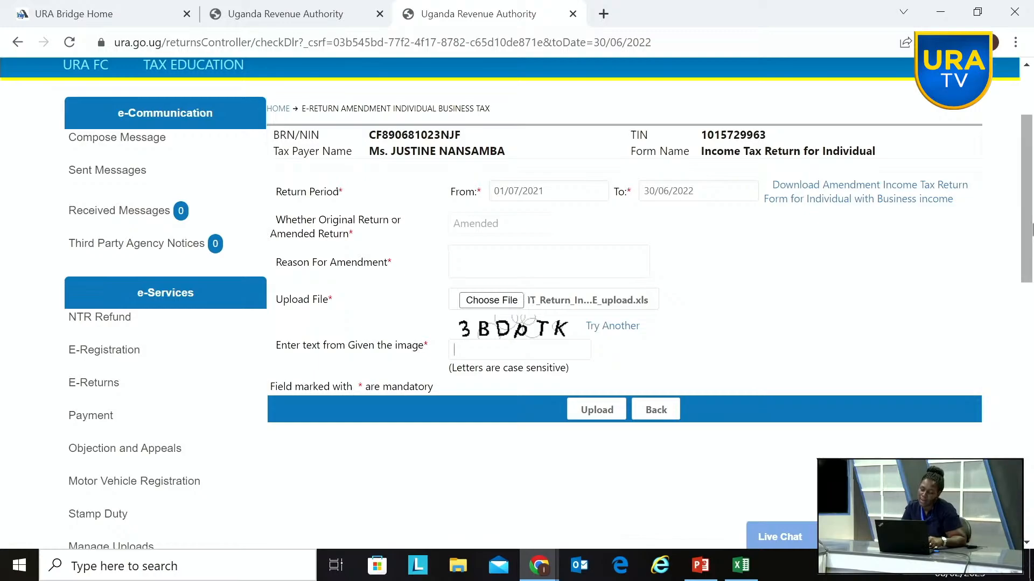
drag(1028, 231, 1028, 188)
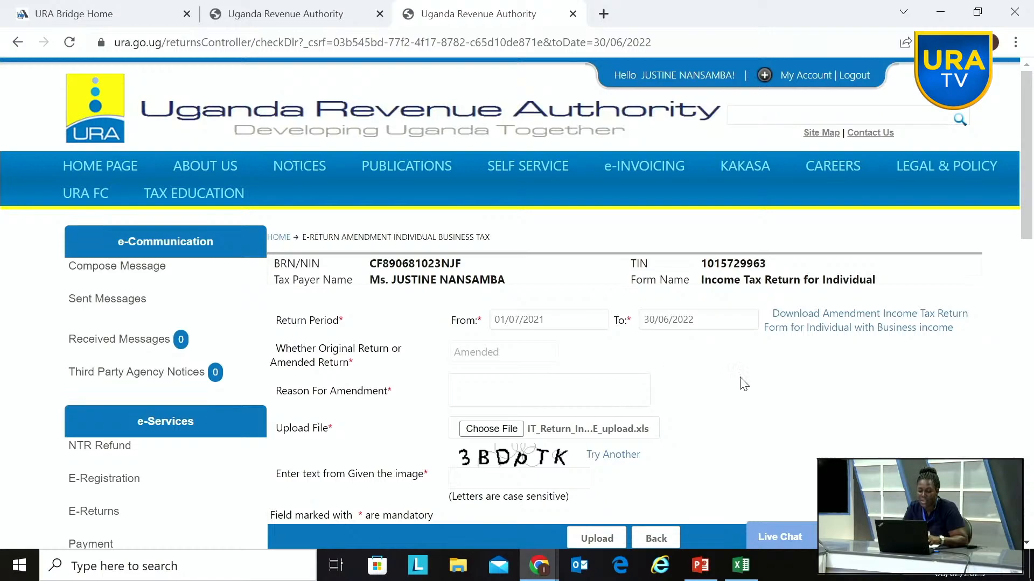
Step: Switch to Excel and close the IT_Return_Individual_Business_Income (7) workbook without saving the changes
mouse_move(743, 562)
click(764, 537)
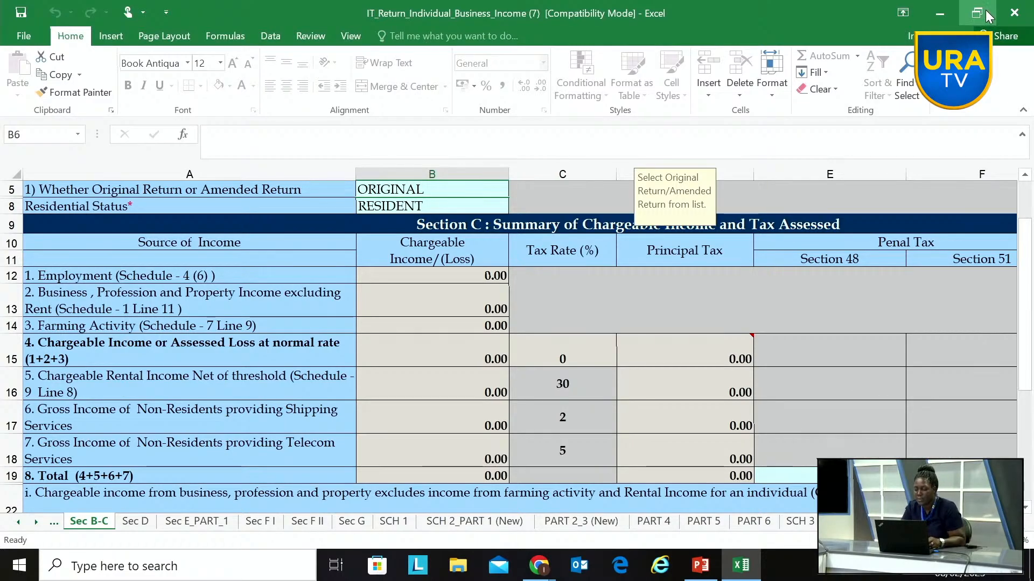
click(1014, 12)
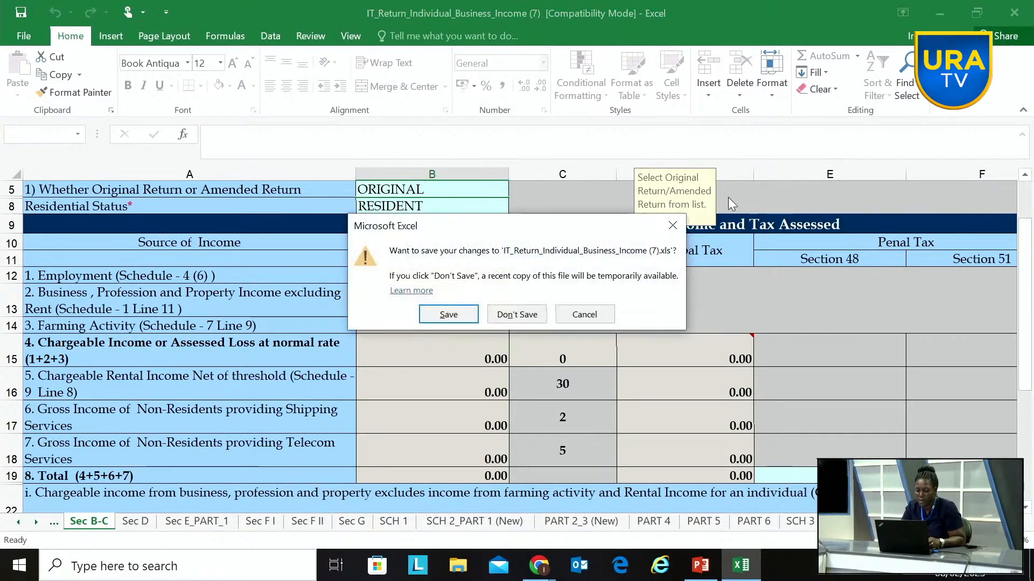
click(521, 315)
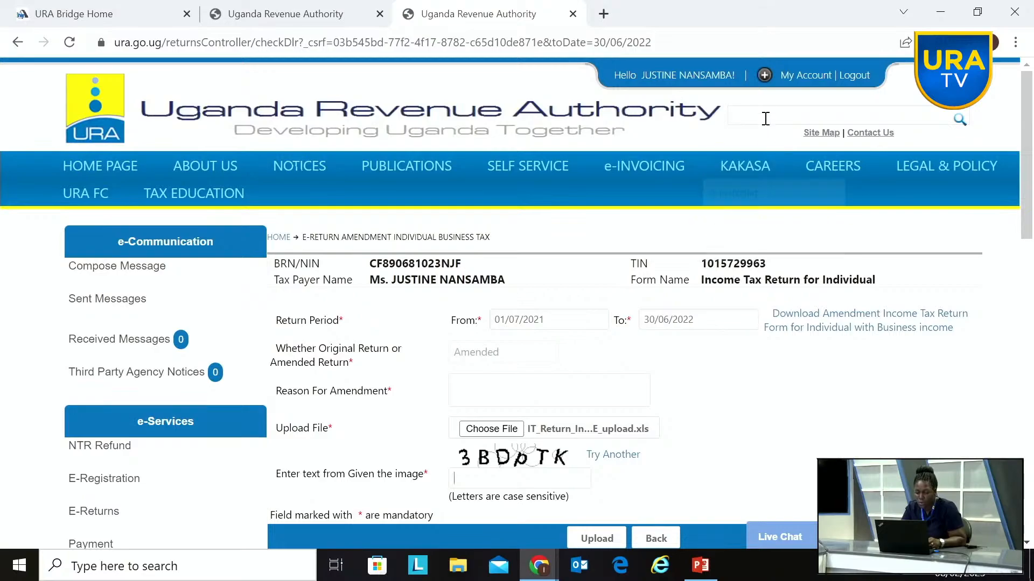
Step: Open the account panel on the URA portal and log out of the taxpayer's account
click(764, 75)
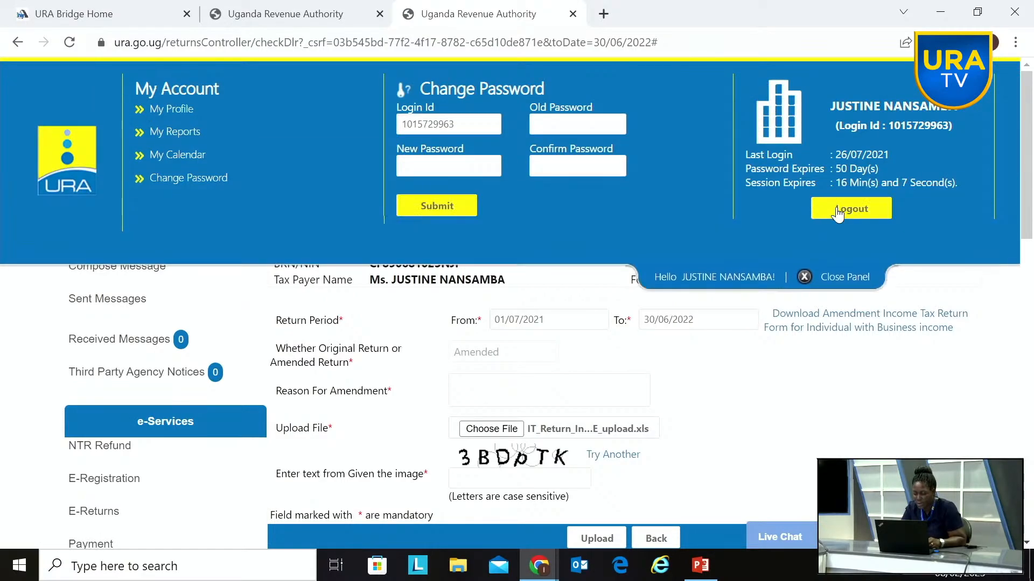
click(837, 214)
click(613, 278)
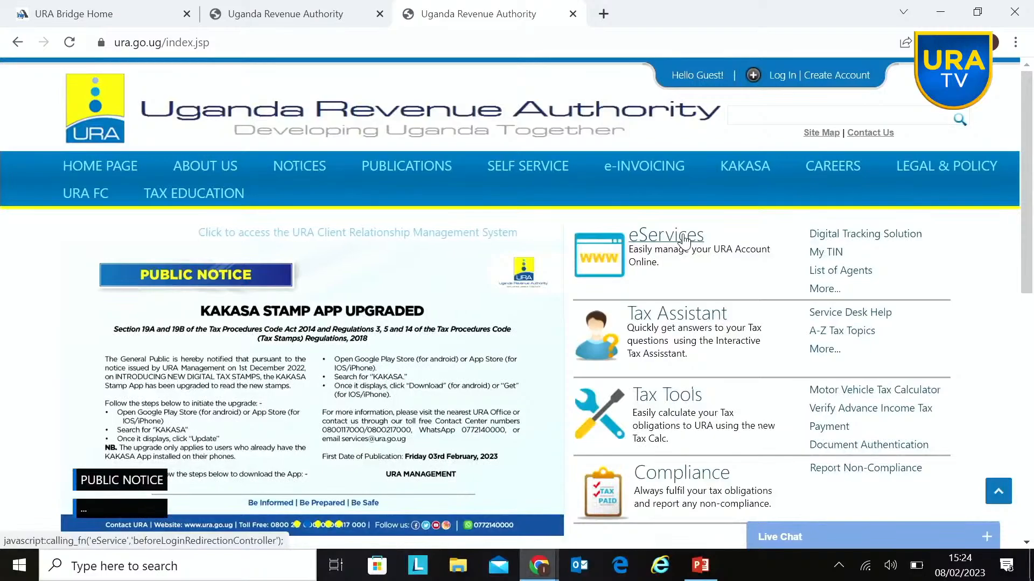
Step: Go to eServices on the URA home page and open the Payment Registration form
click(685, 241)
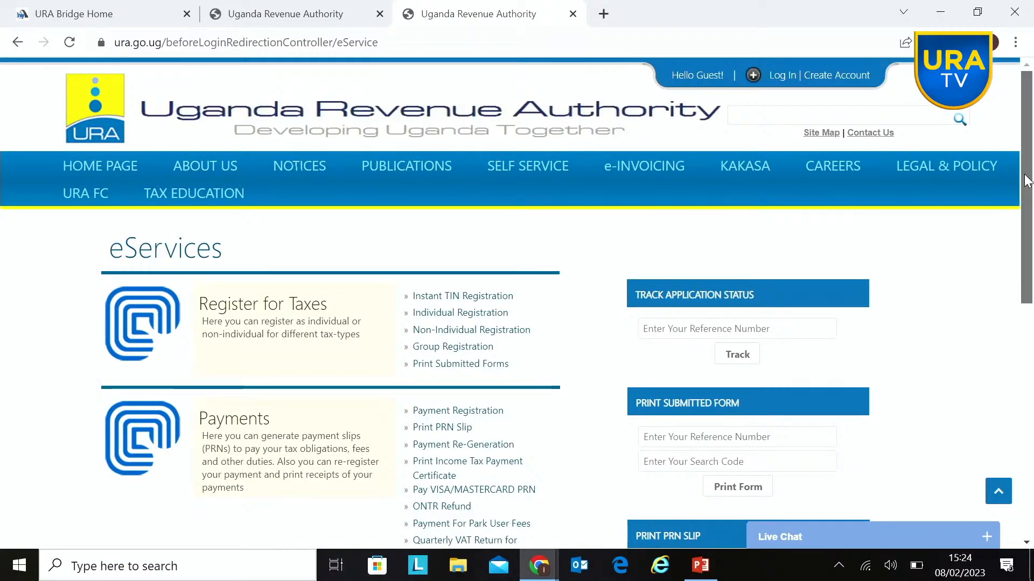
scroll(1025, 173, down, 3)
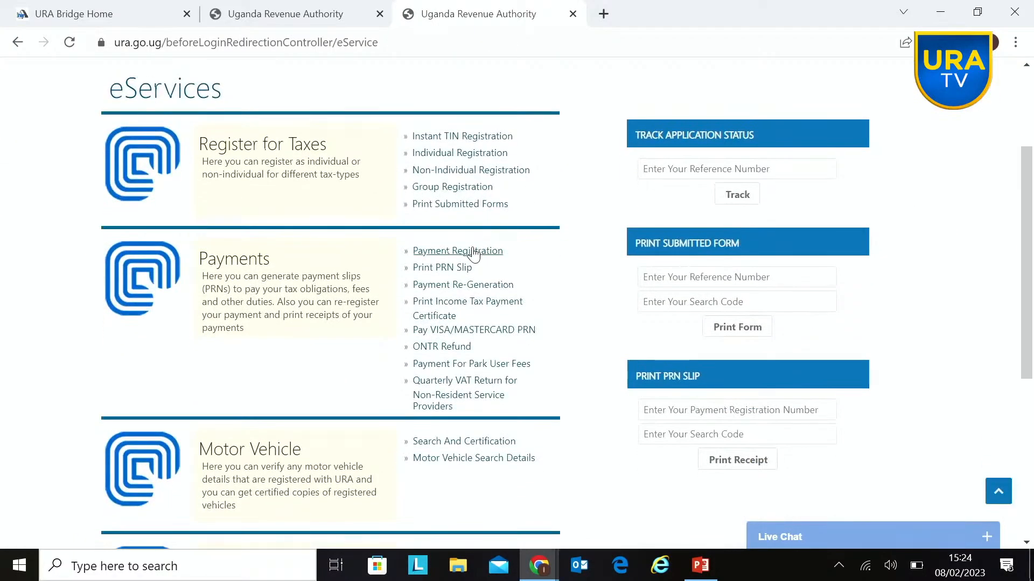
click(472, 254)
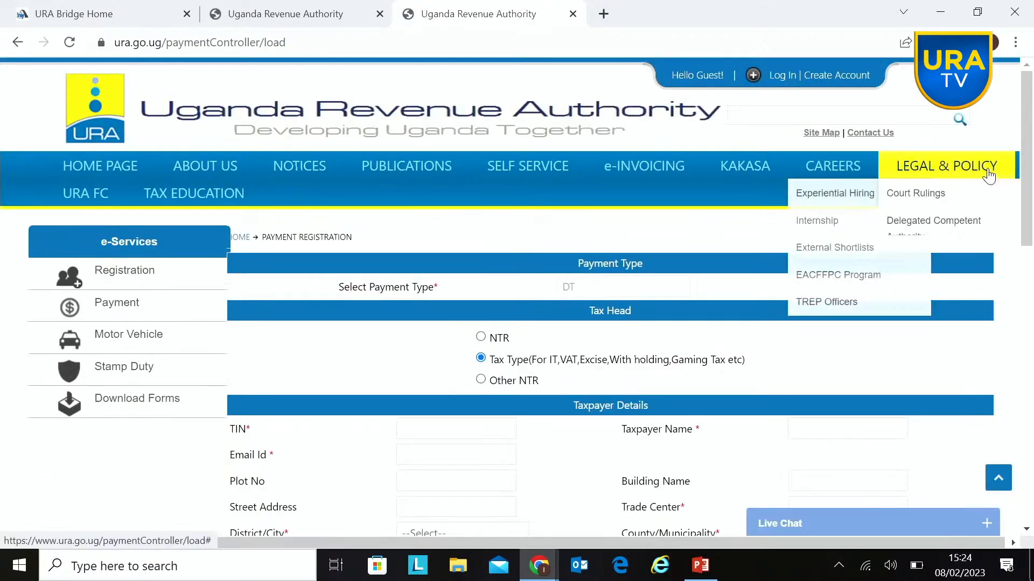
Step: Choose Income Tax - Small Businesses as the tax head in the details of tax type, opening its declaration form
scroll(1024, 186, down, 2)
drag(1032, 233, 1032, 241)
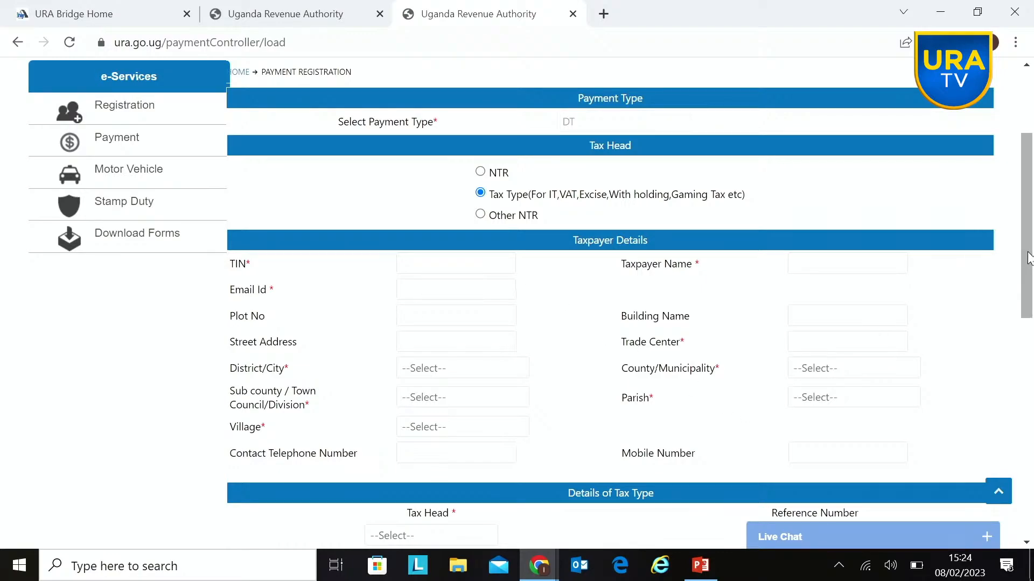
drag(1028, 255, 1028, 312)
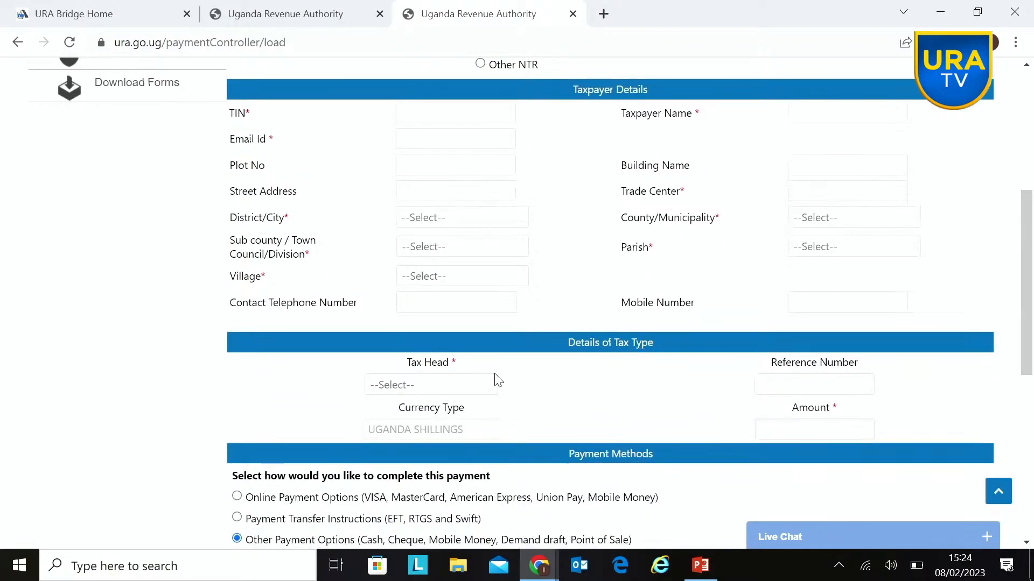
click(476, 383)
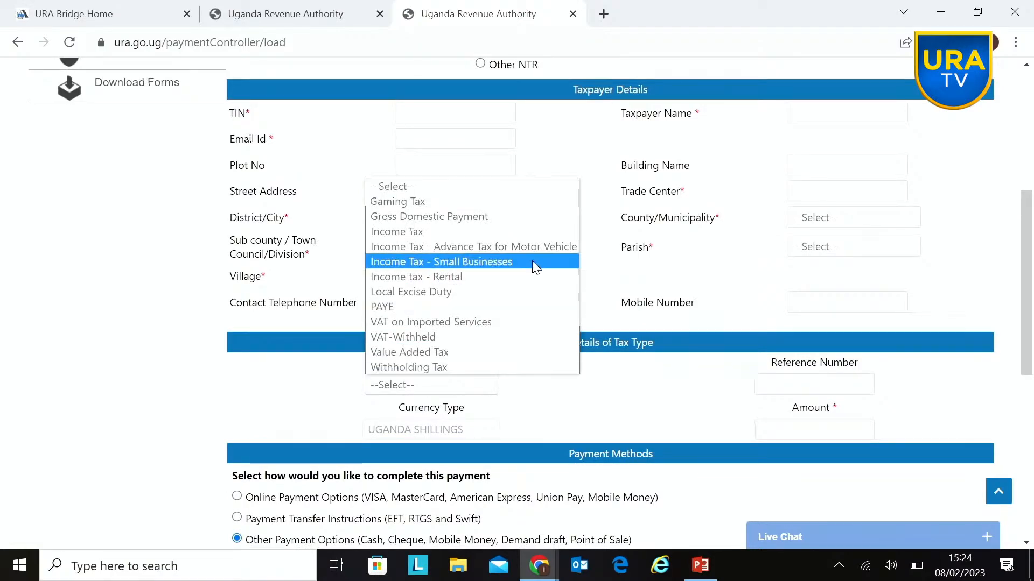
click(661, 395)
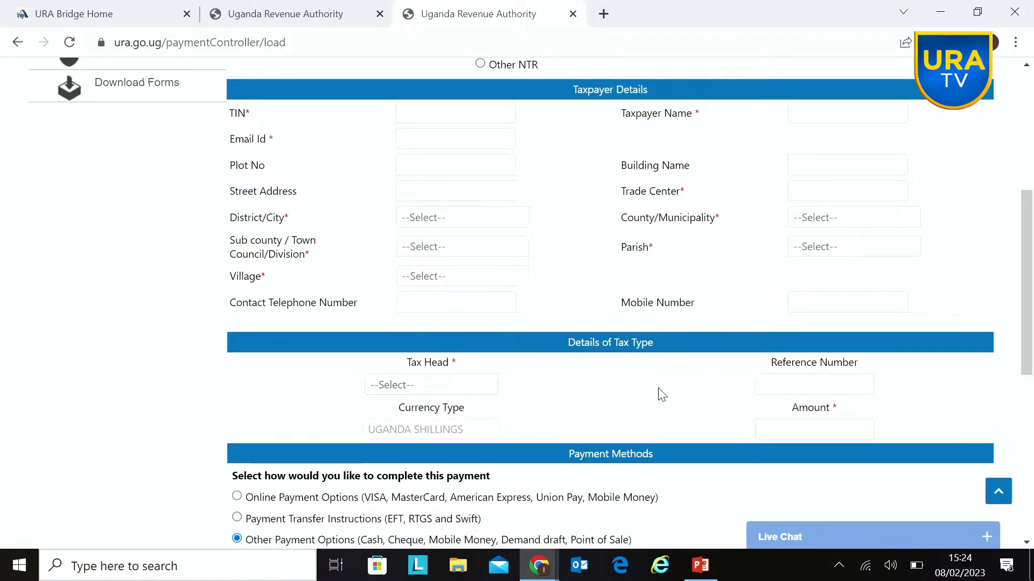
click(482, 395)
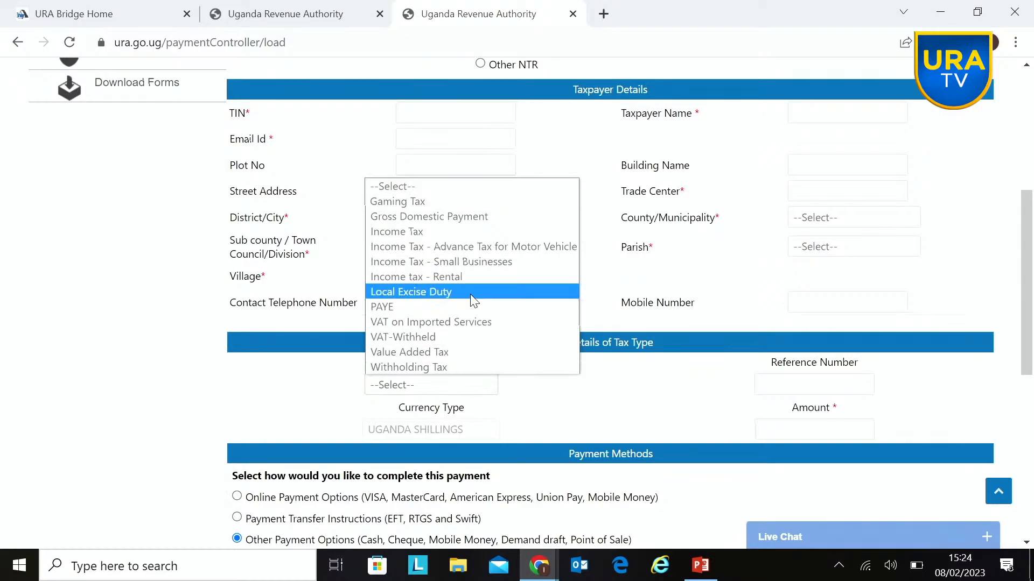
click(636, 377)
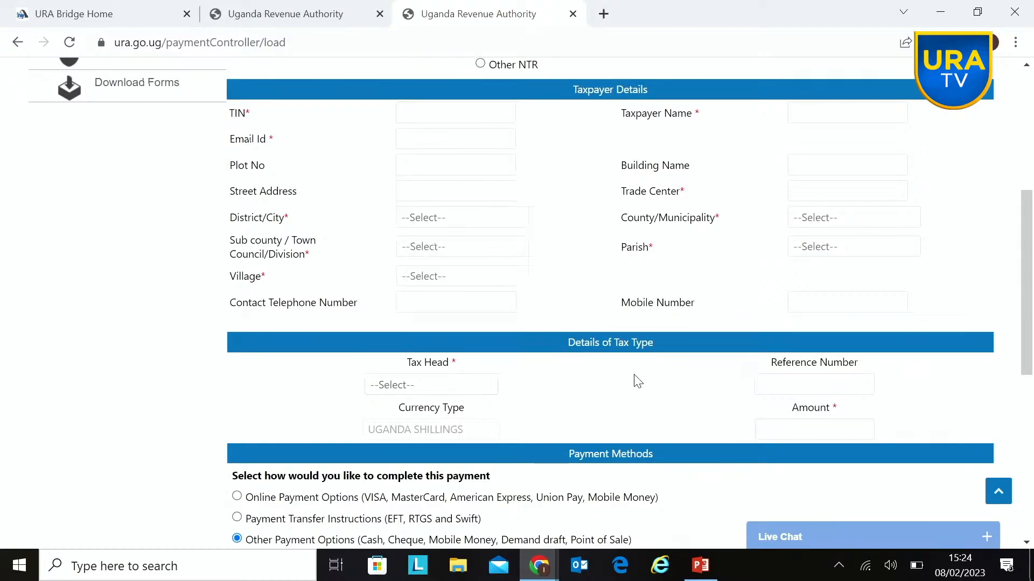
click(483, 391)
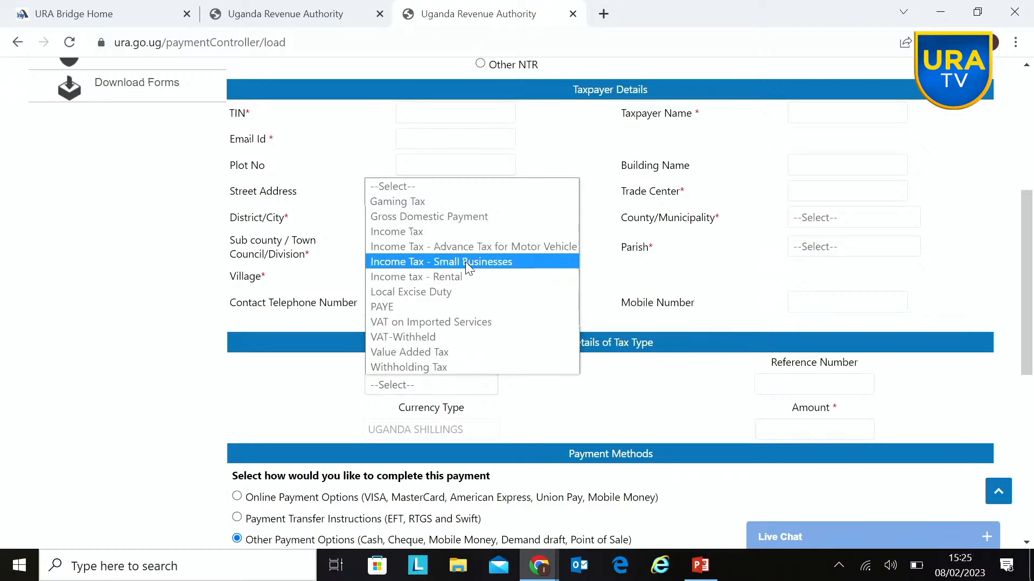
click(465, 262)
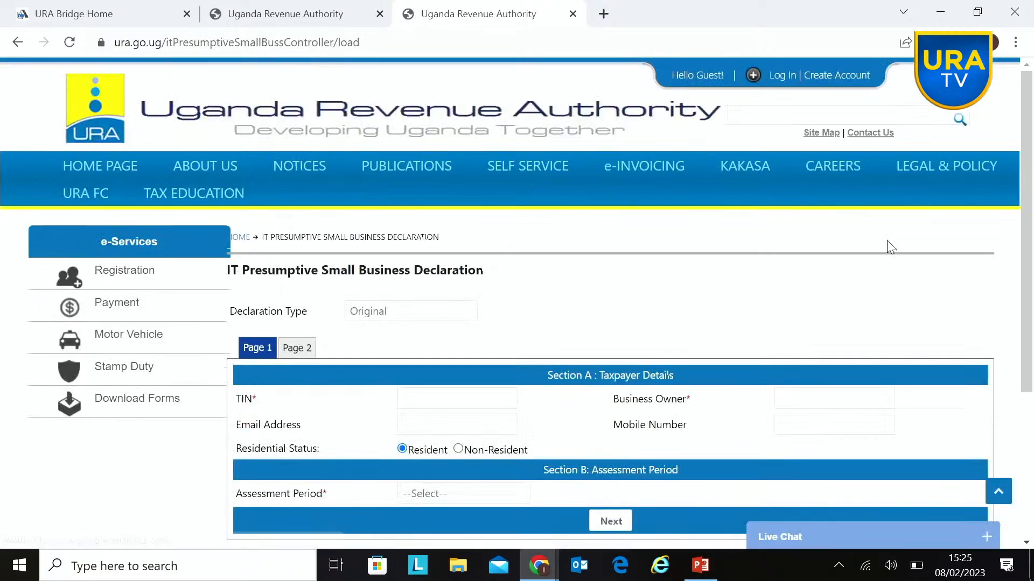
Step: Place the cursor in the TIN field of the taxpayer details in the IT Presumptive Small Business Declaration
mouse_move(1008, 180)
scroll(541, 265, down, 2)
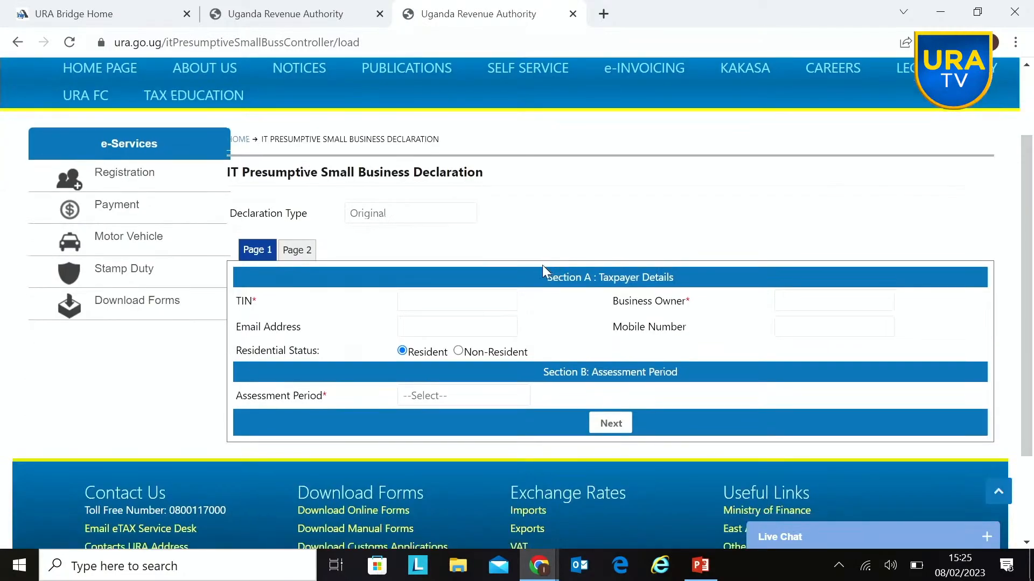
click(427, 307)
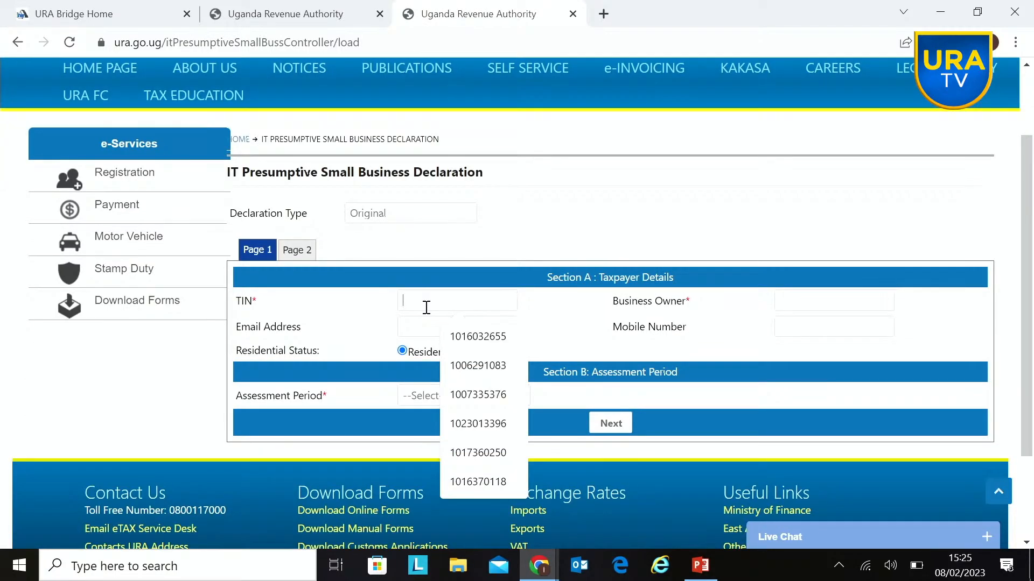
Step: Switch to the URA Bridge Home page, open the eTAX login window and place the cursor in its Password field
click(538, 565)
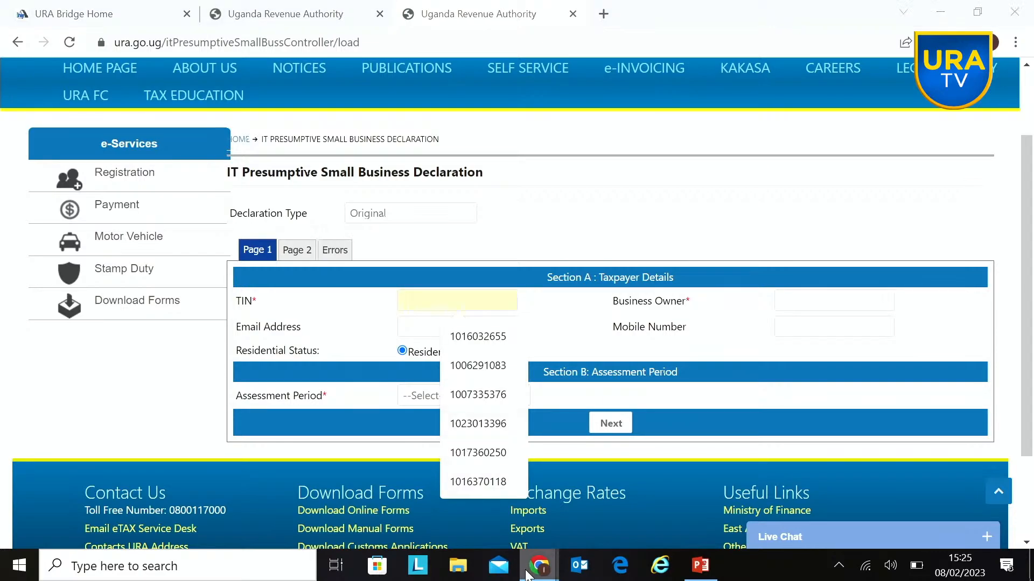
click(460, 520)
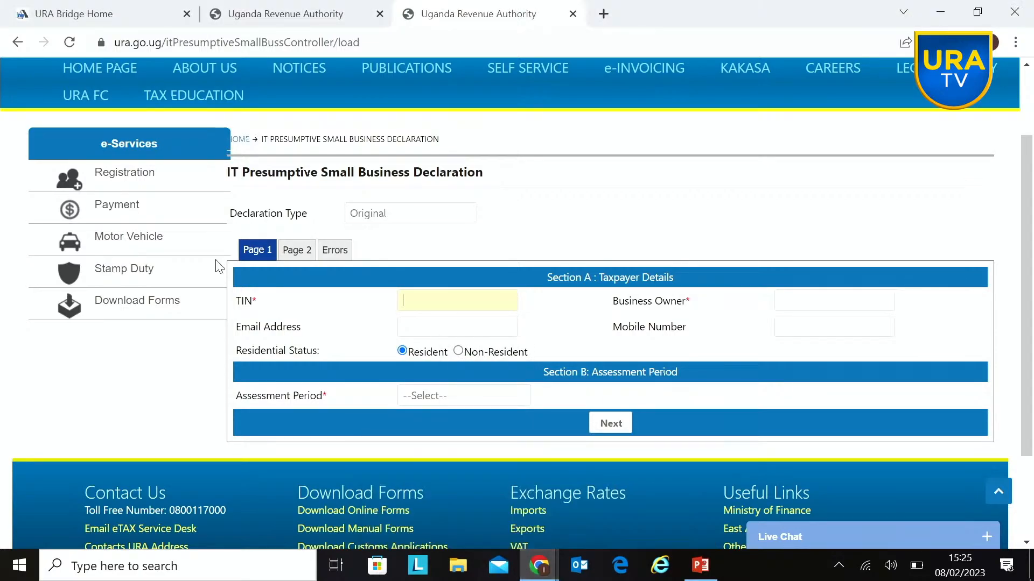
click(127, 16)
click(360, 518)
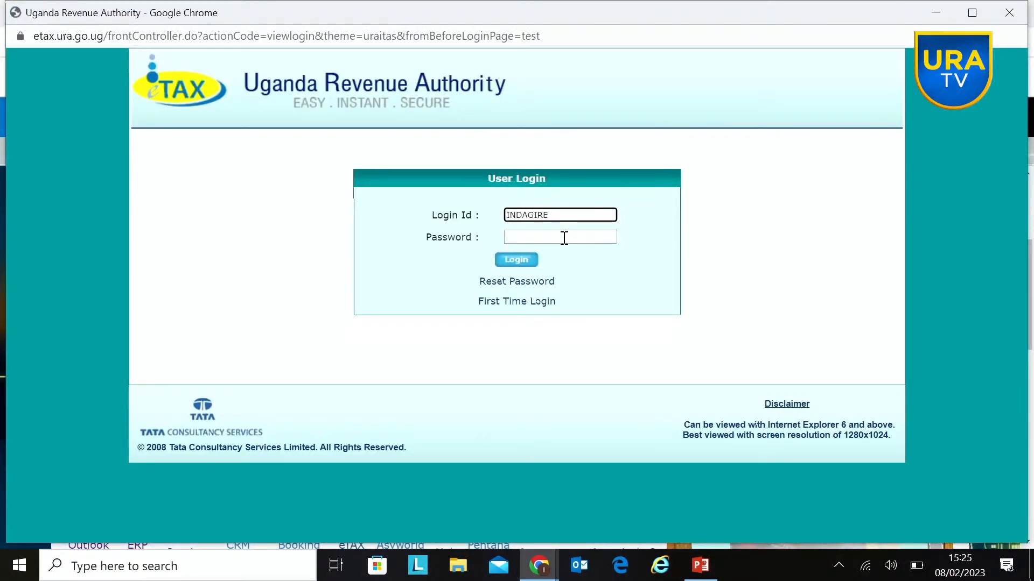
click(564, 237)
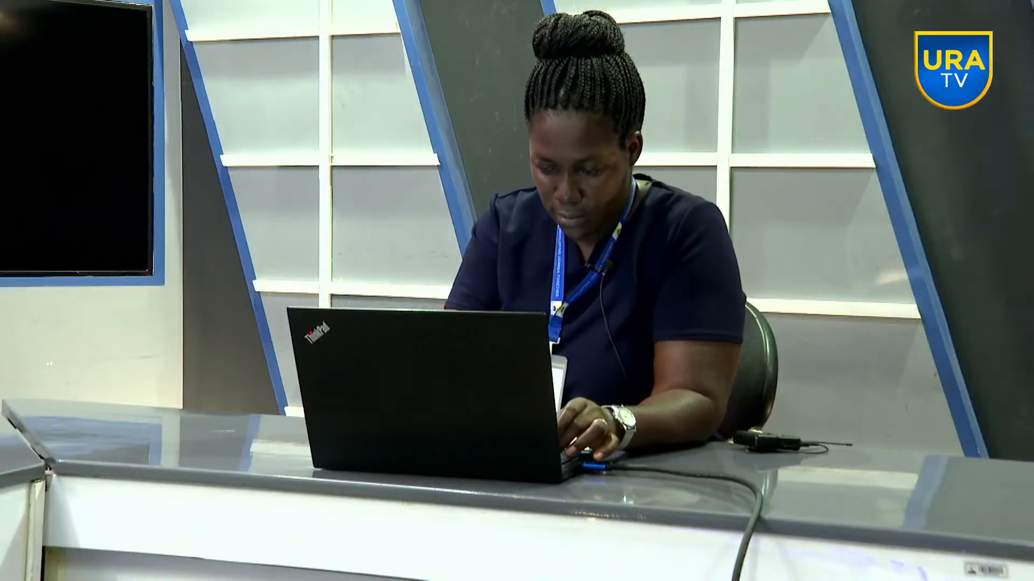
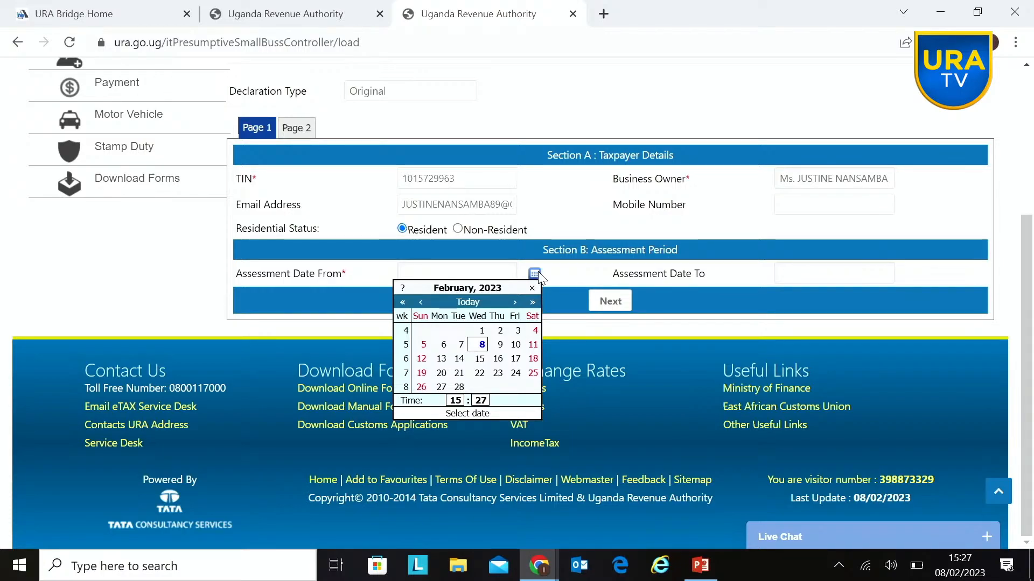
Step: Set the assessment start date to 8 February 2023 and accept the 01/07/2022–30/06/2023 return period
click(482, 346)
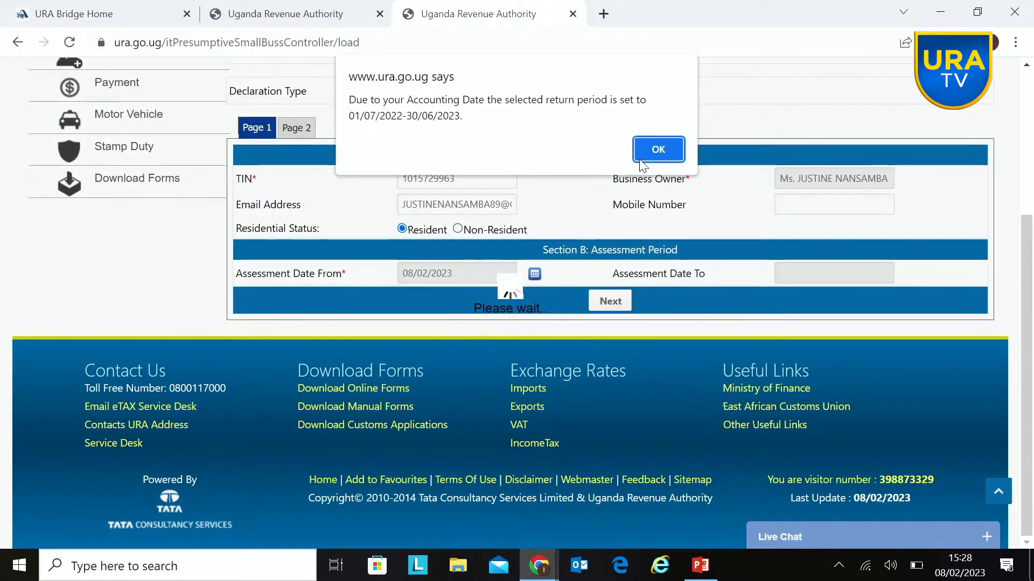
click(652, 149)
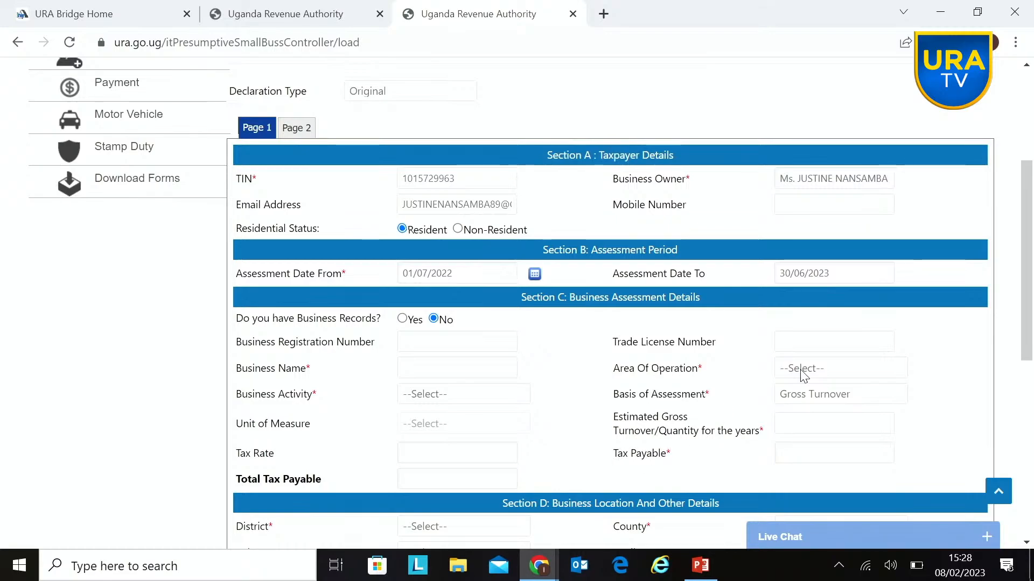
drag(1030, 240, 1032, 288)
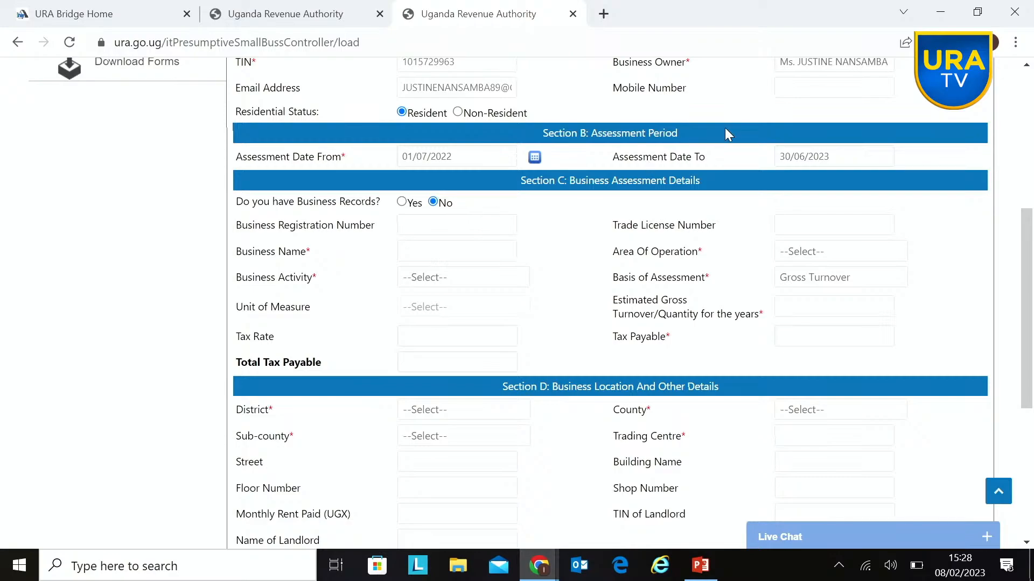
Step: Copy the business owner's name from the taxpayer details into the Business Name field of the business assessment details
drag(777, 62, 903, 154)
key(ctrl+c)
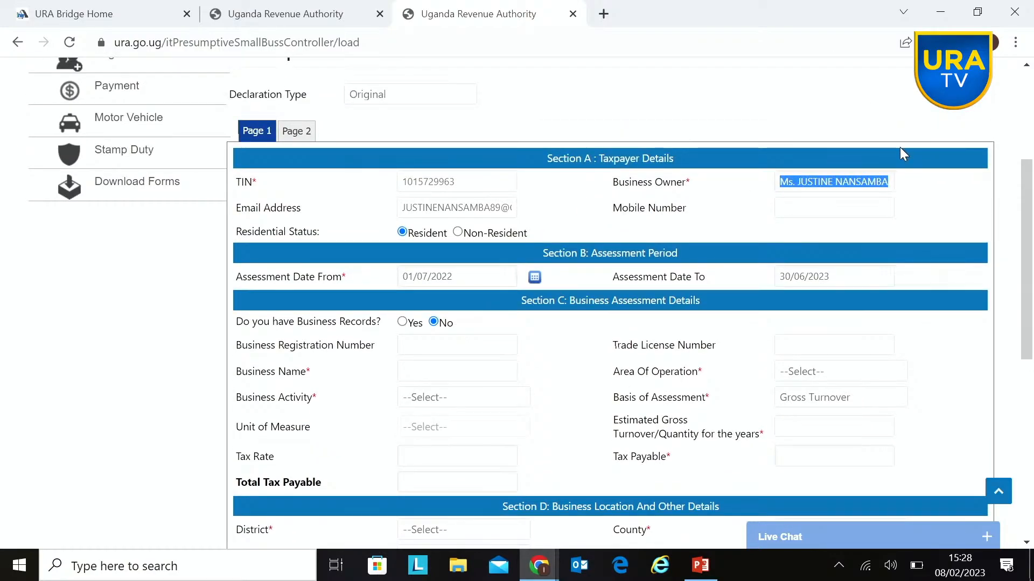
click(409, 369)
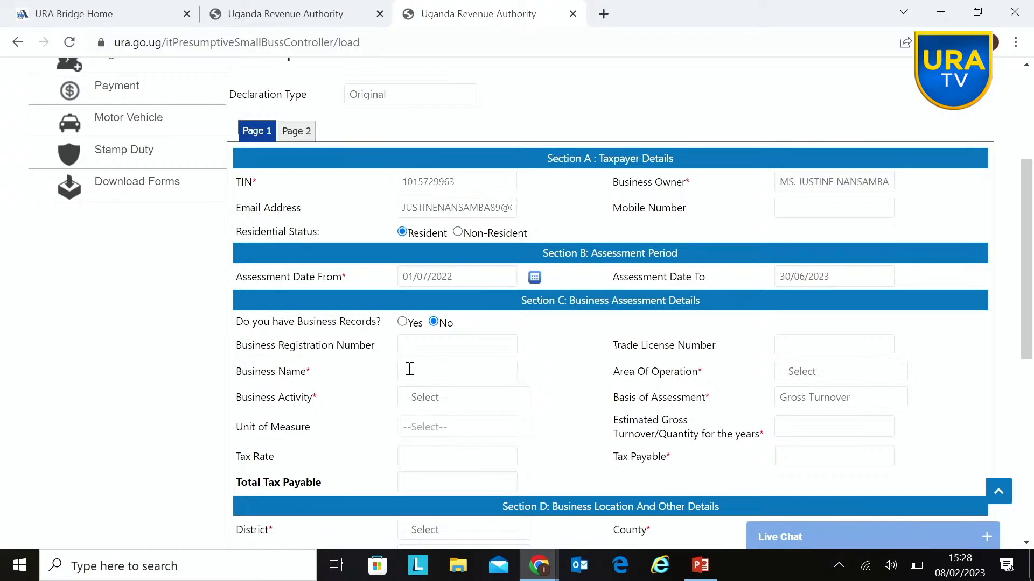
key(ctrl+v)
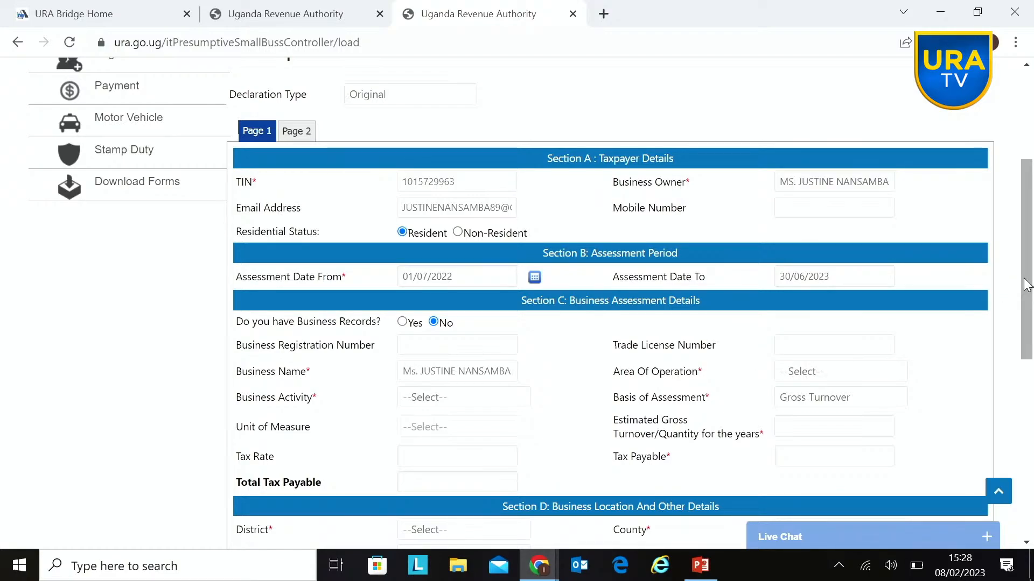
scroll(1027, 285, down, 3)
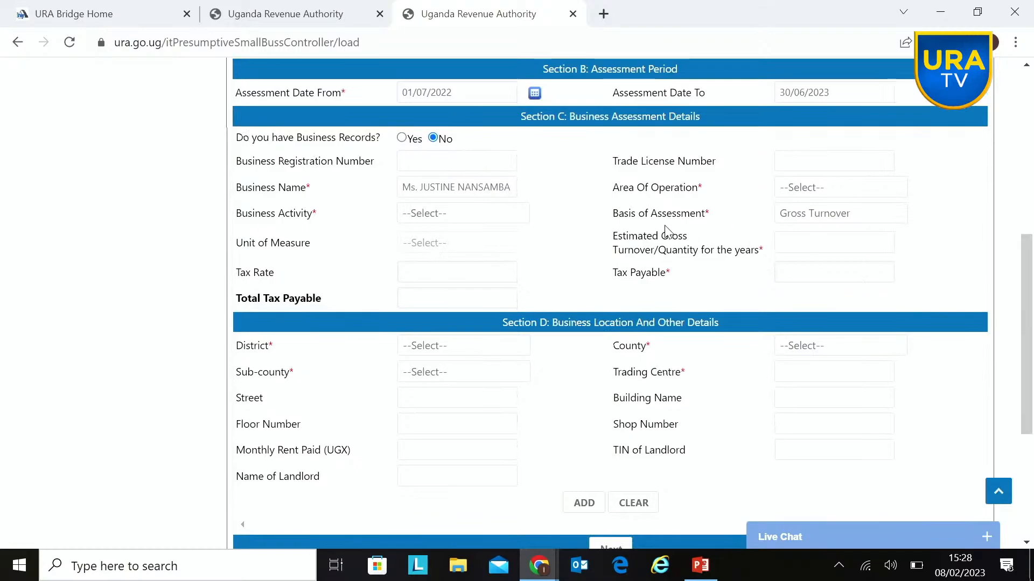
click(584, 201)
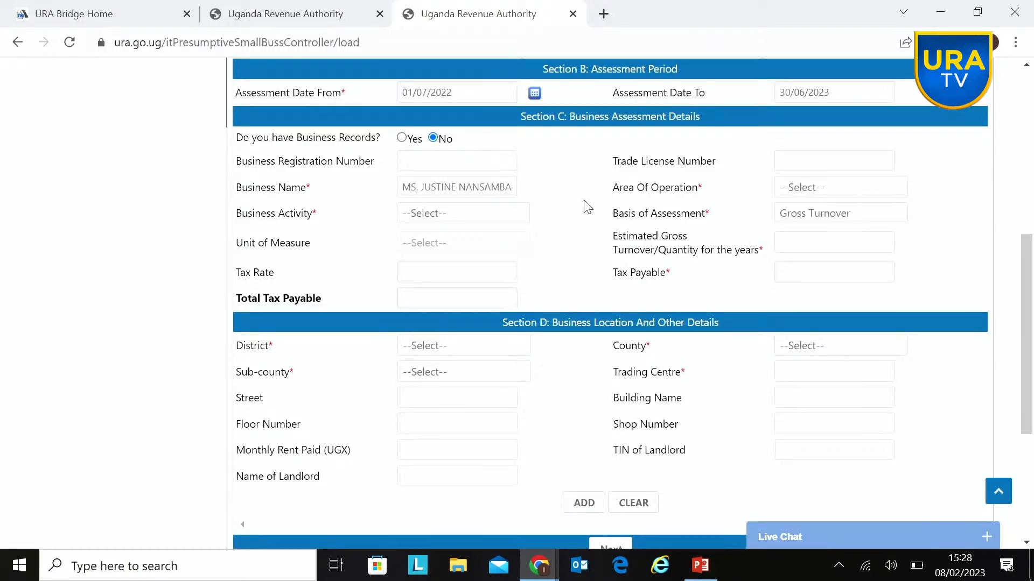
Step: Set the area of operation to Kampala City and its Divisions and the business activity to Others, specified as retail
click(885, 188)
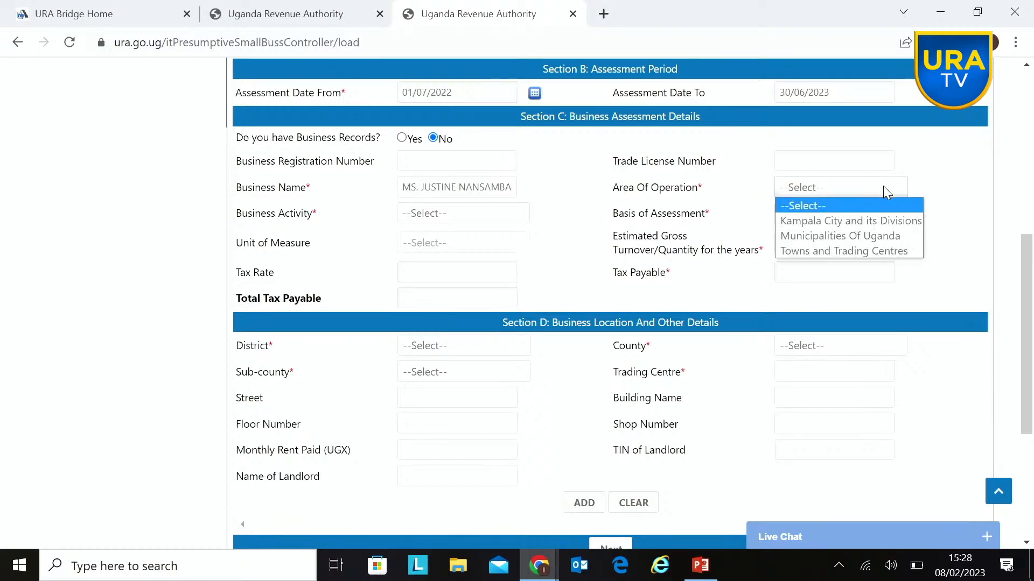
click(871, 220)
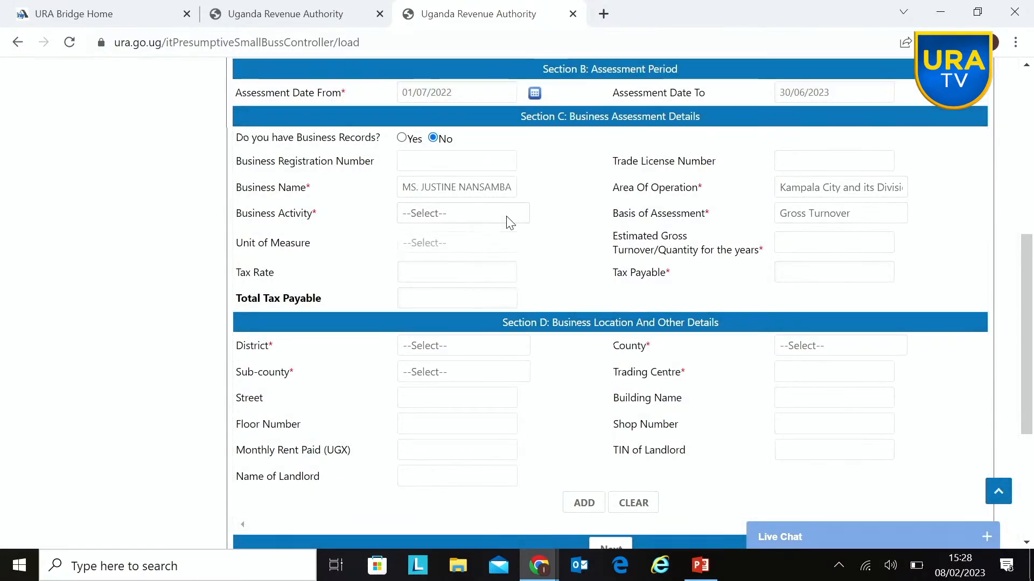
click(508, 218)
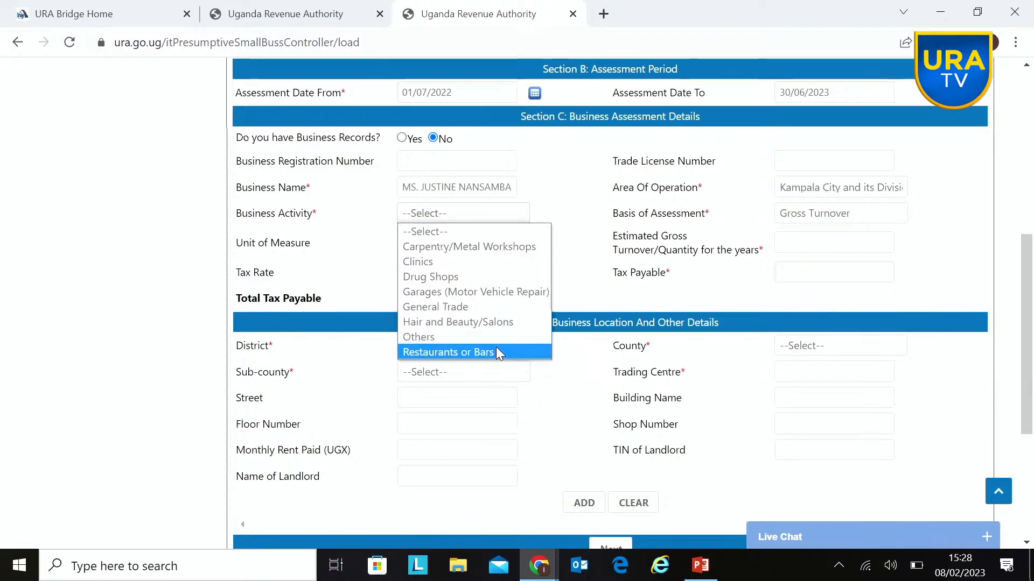
click(460, 339)
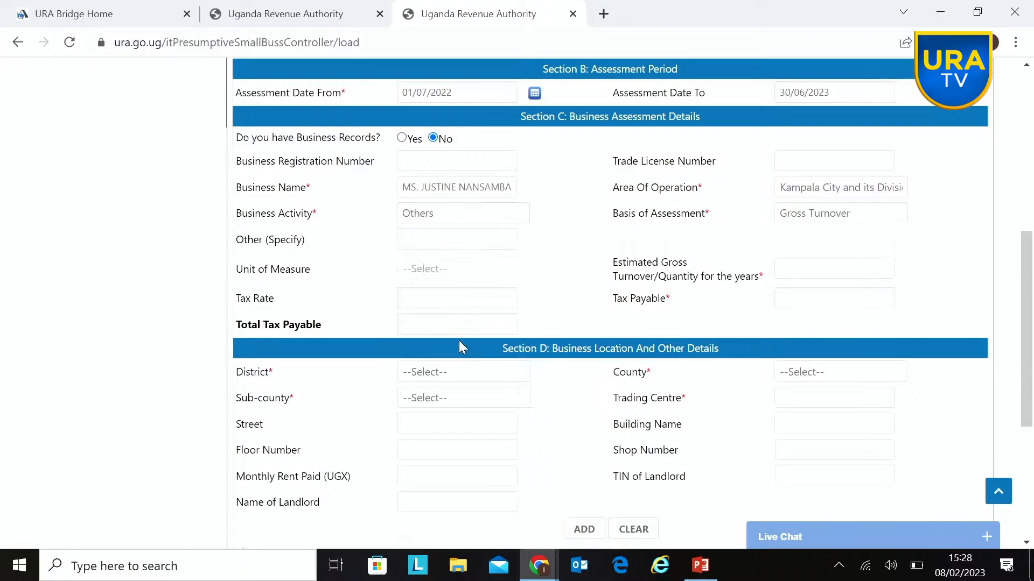
click(418, 239)
text(r)
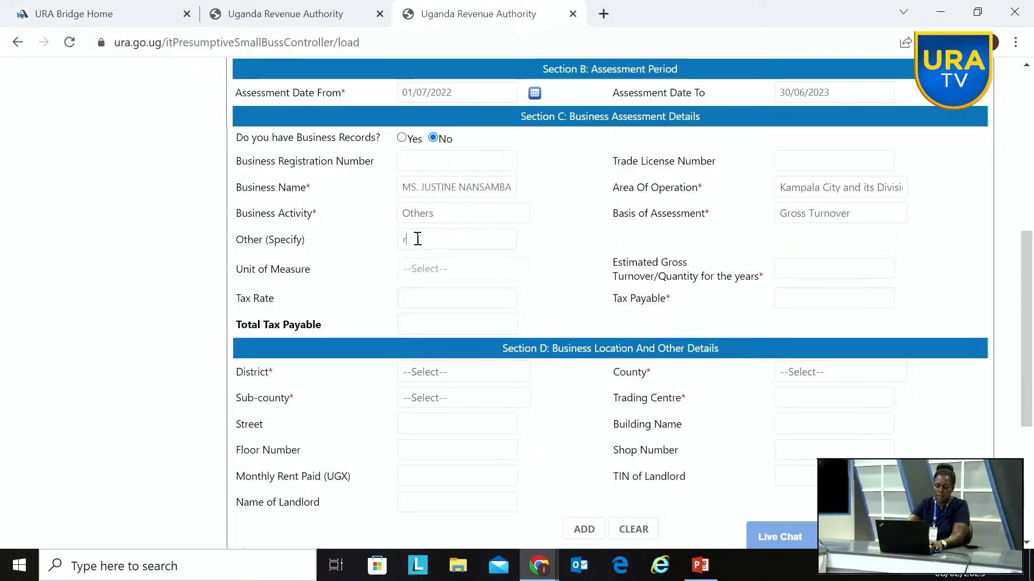
text(etail)
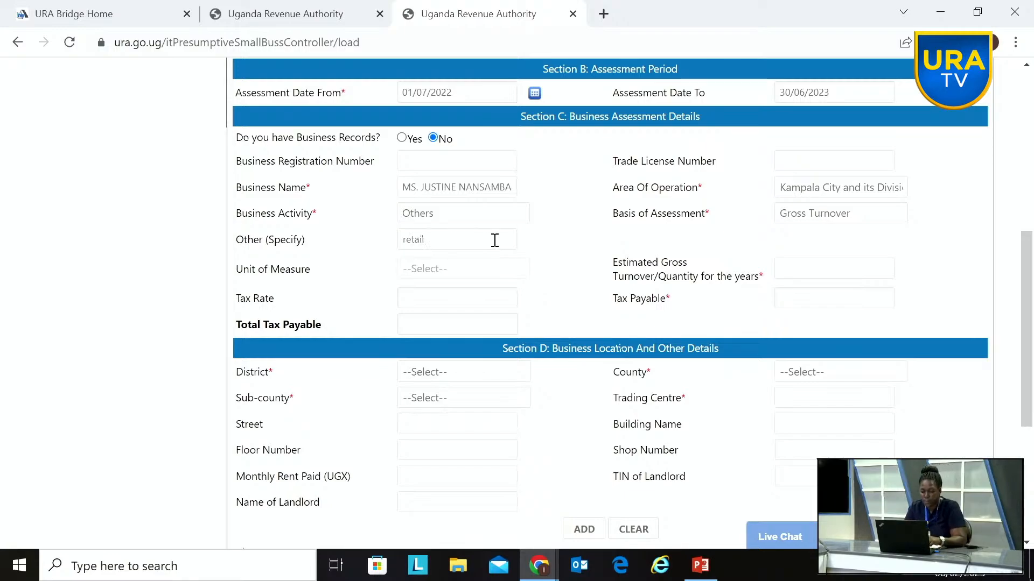
click(559, 265)
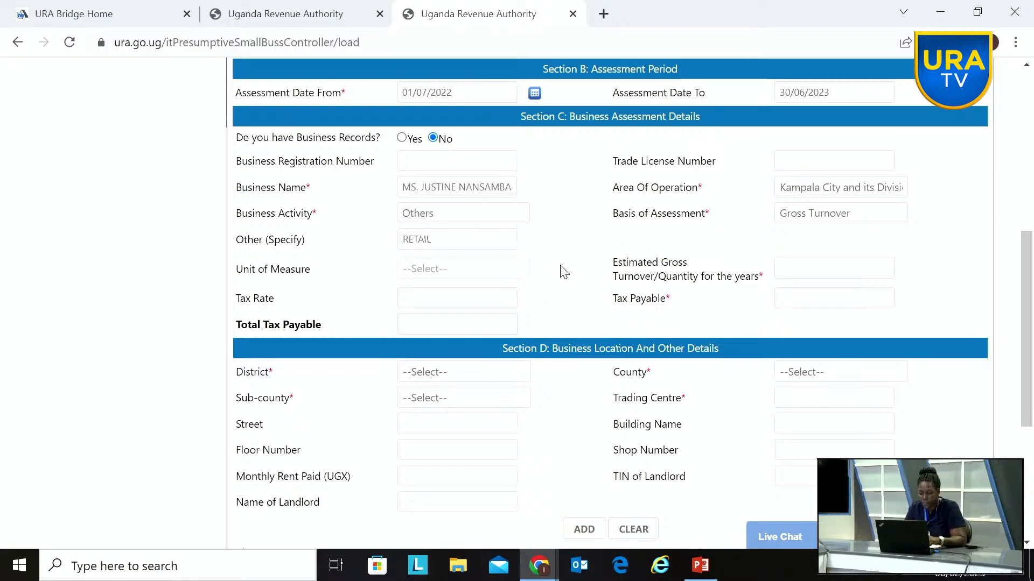
Step: Enter an estimated gross turnover of 10000000 and change it to 20,000,000 with business records set to No
click(790, 265)
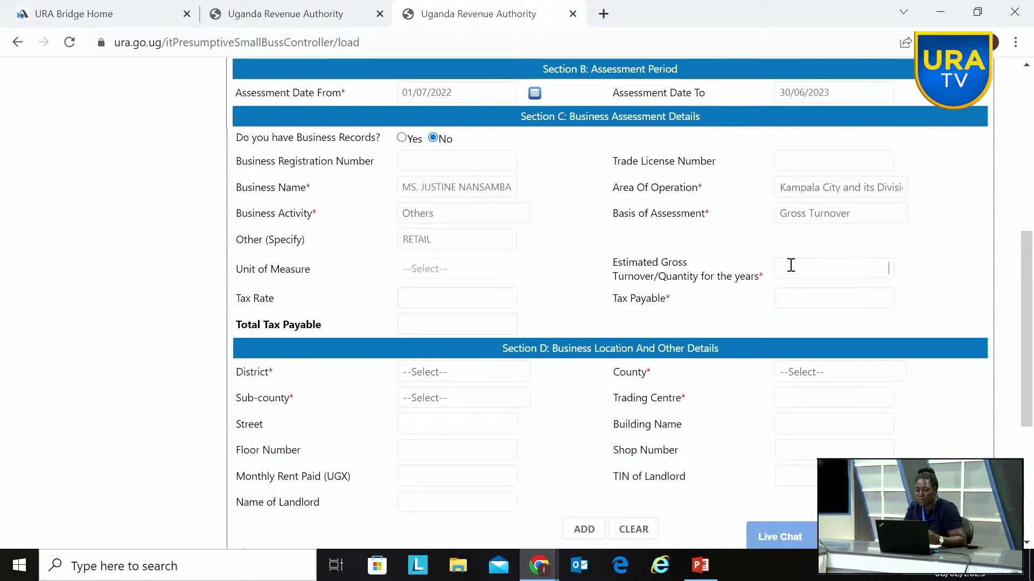
text(10)
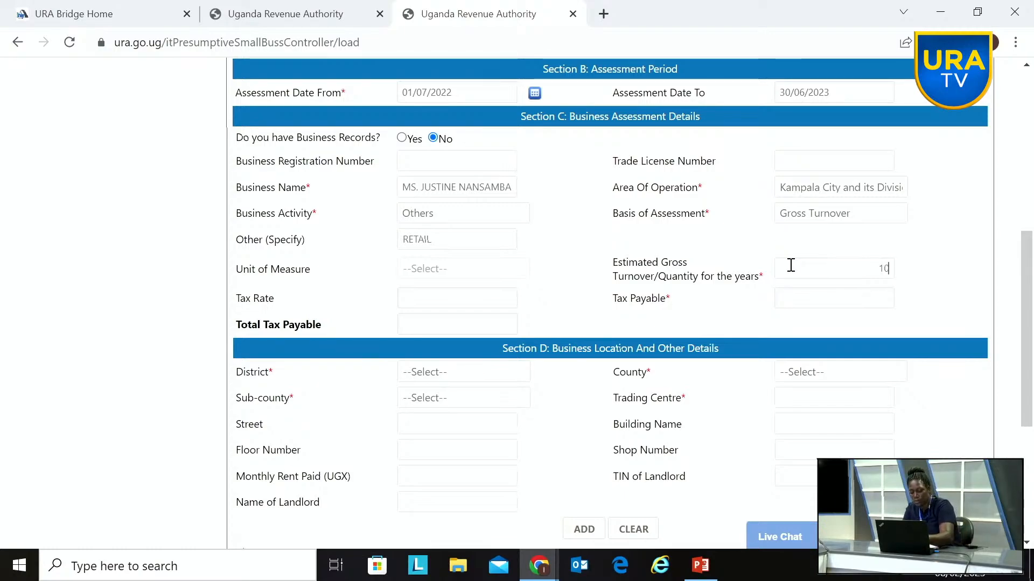
text(,000,0000000)
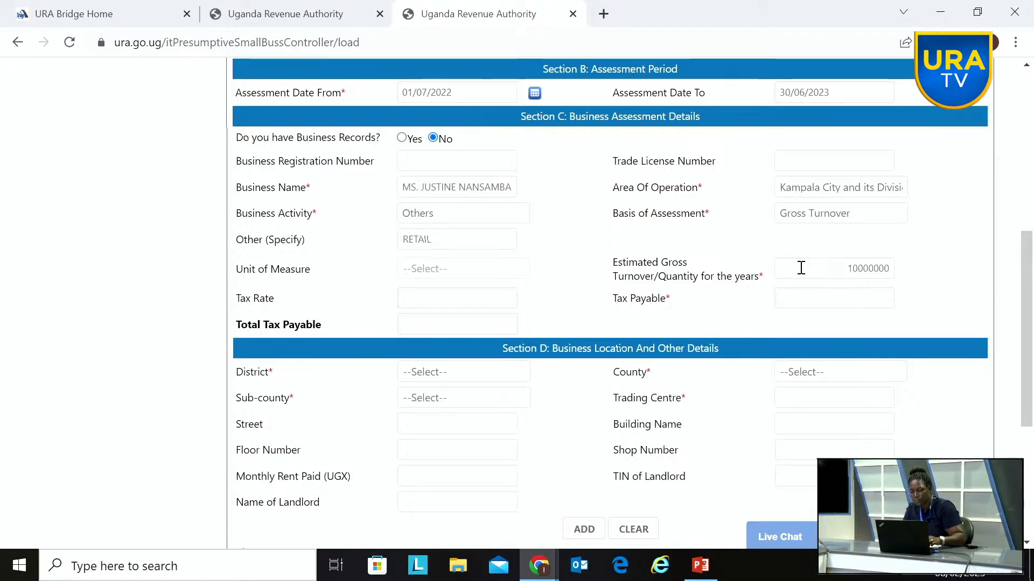
click(935, 282)
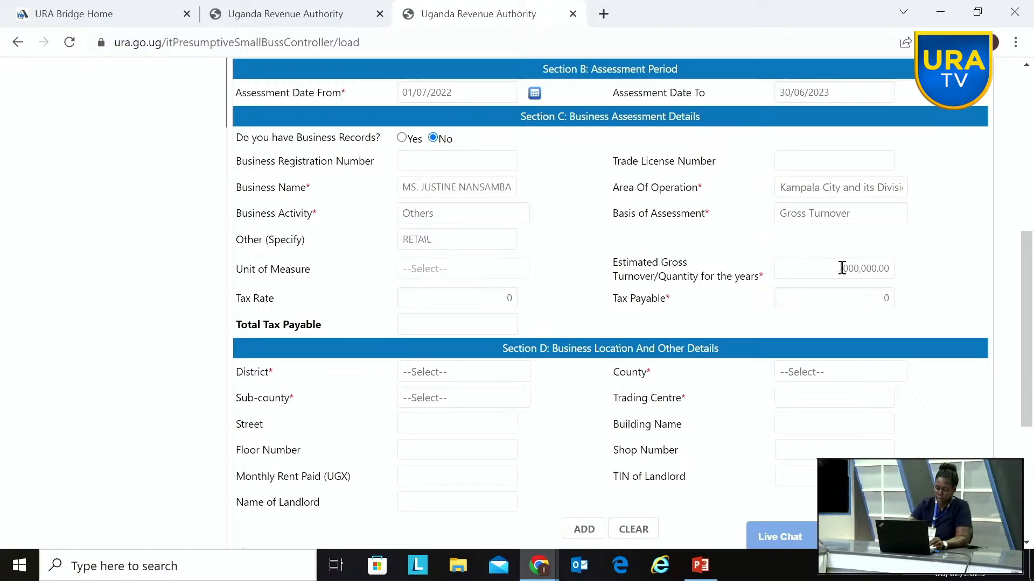
click(962, 316)
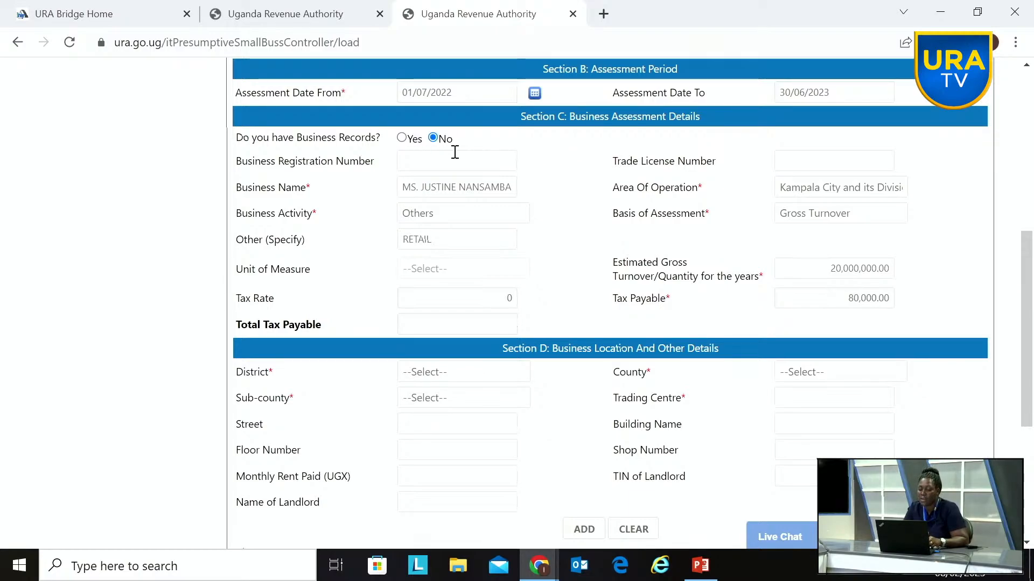
Step: Declare that business records are kept and enter an estimated gross turnover of 20,000,000
click(402, 138)
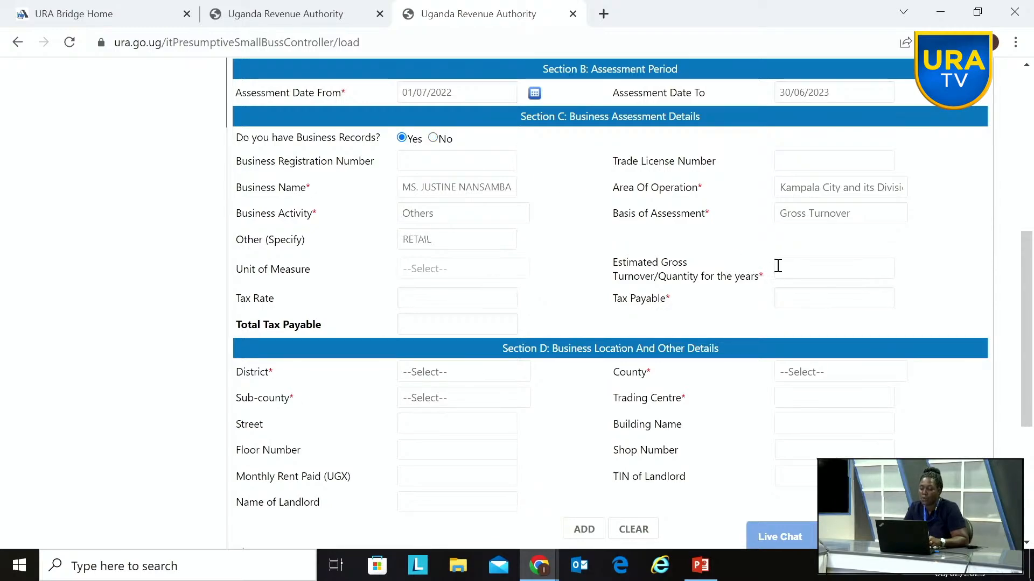
click(812, 270)
text(20)
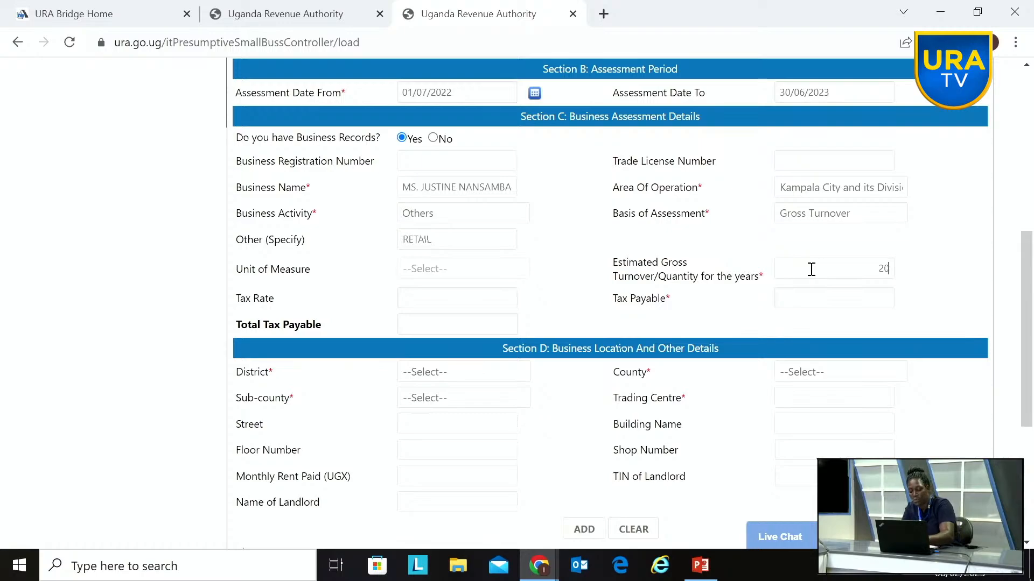
text(,000,00)
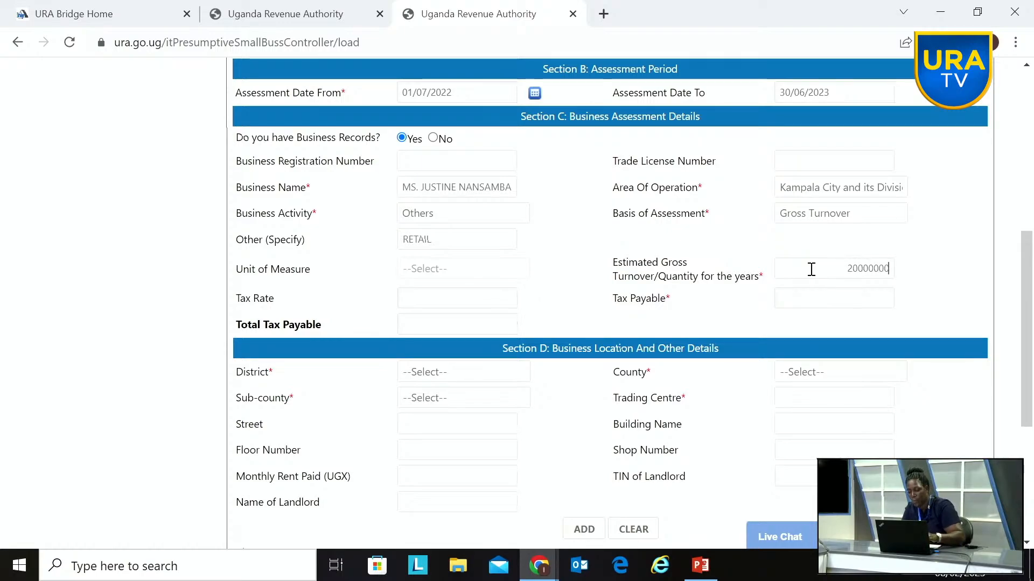
text(0)
click(924, 312)
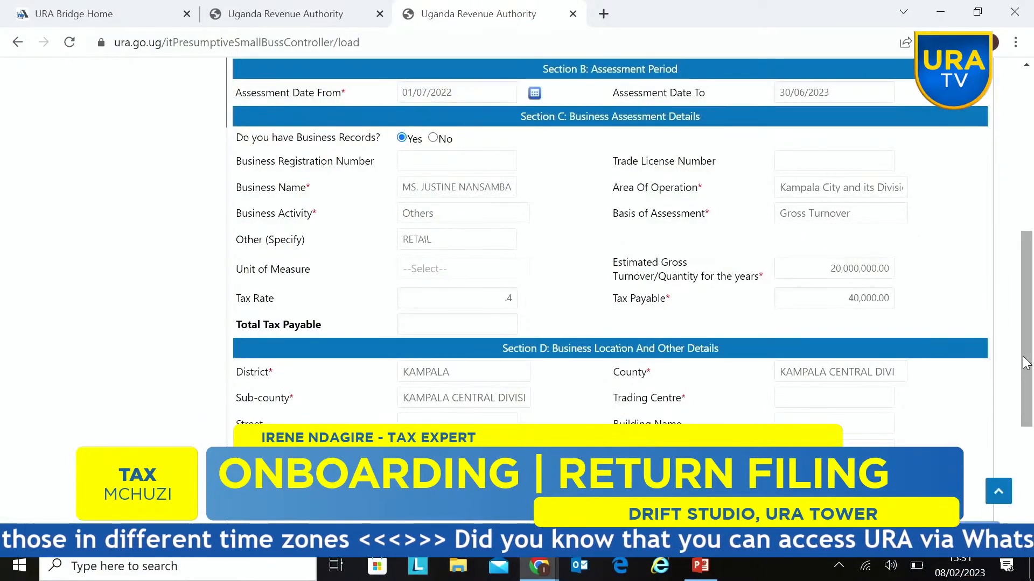
Step: Enter kampala as the trading centre in the business location details and add the business to the declaration
drag(1026, 364, 1026, 399)
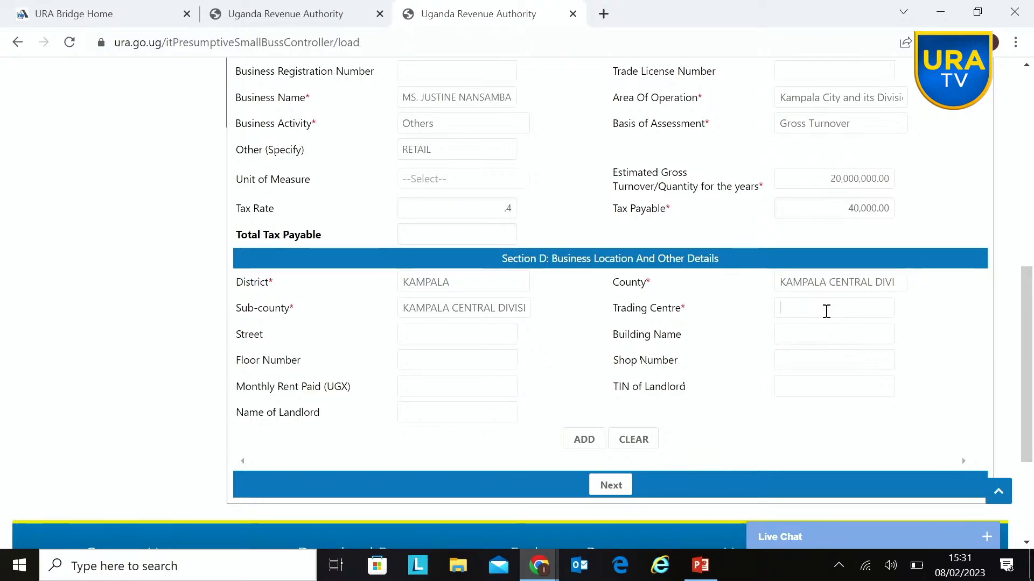
text(kampala)
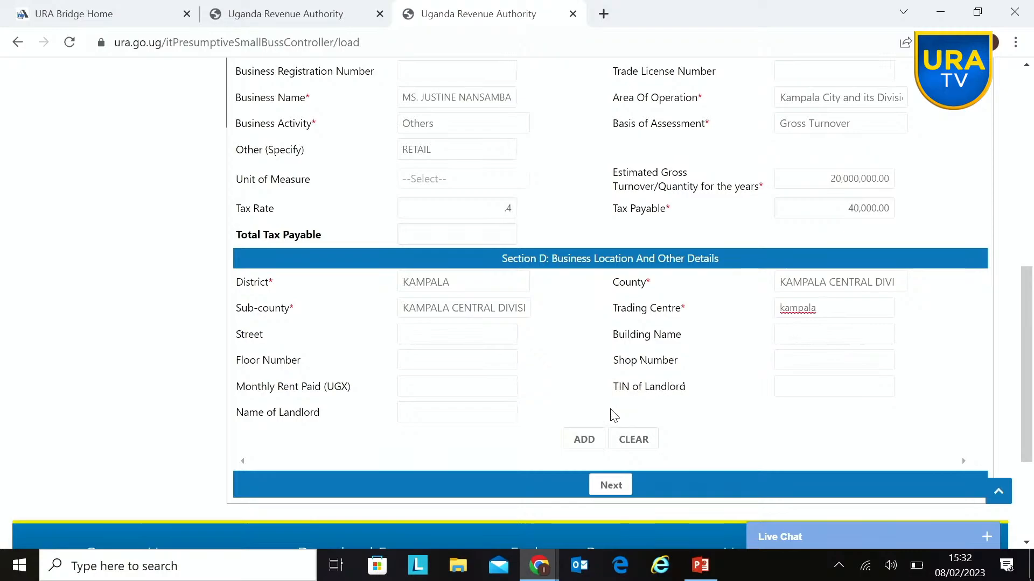
click(596, 439)
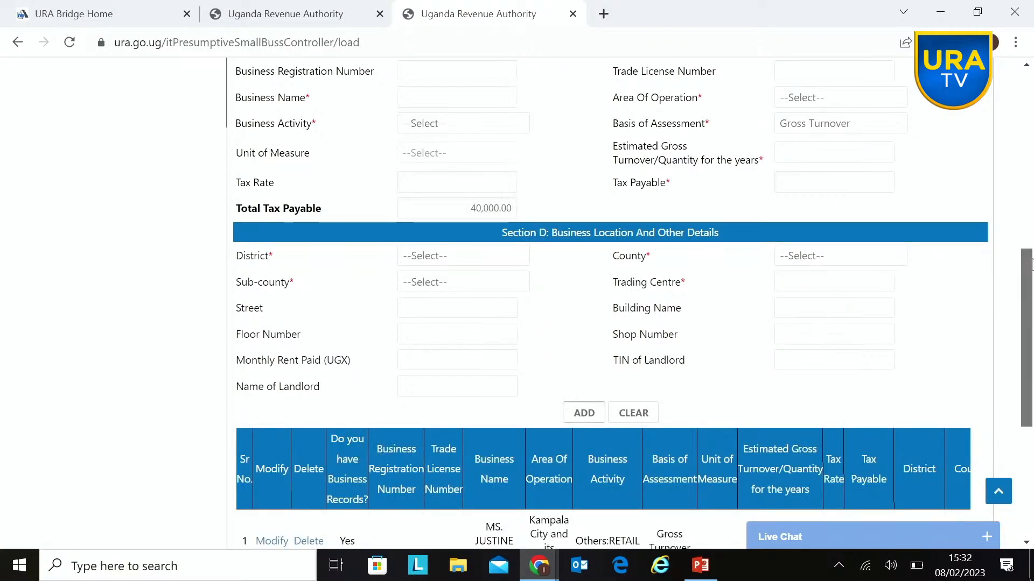
Step: Proceed to the payment registration details on page 2 and enter the text from the captcha image
scroll(614, 409, down, 5)
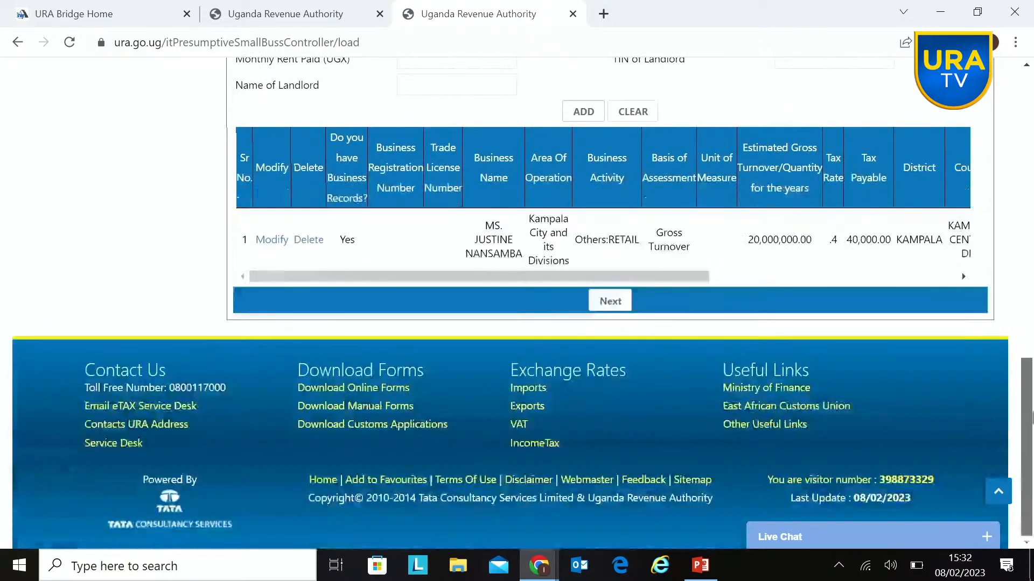
click(609, 301)
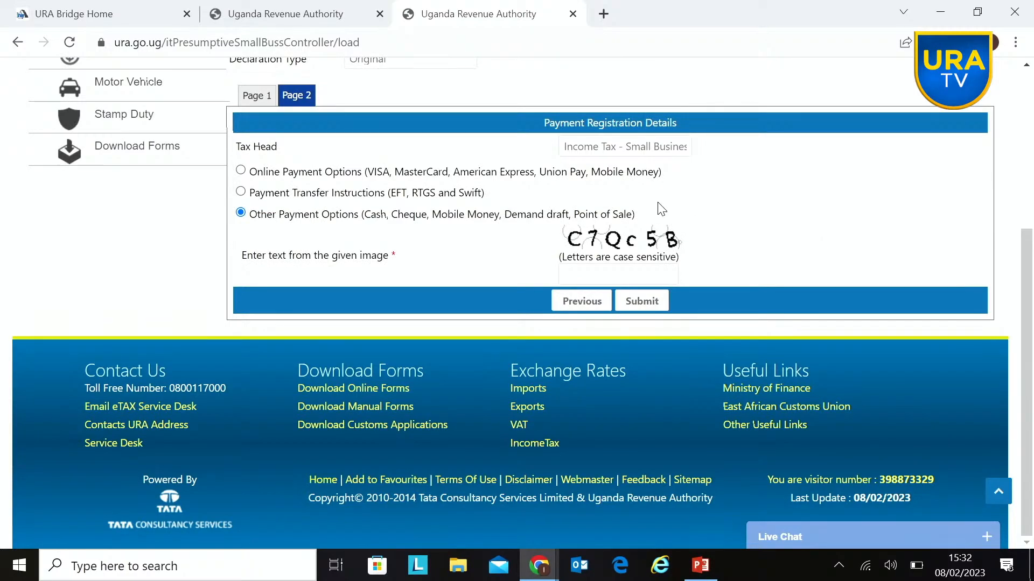
click(600, 272)
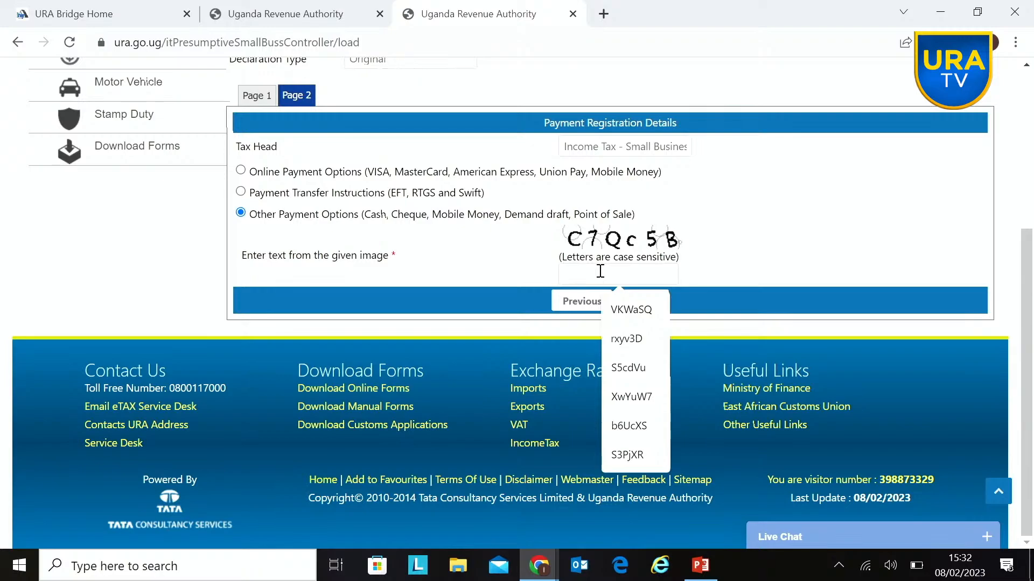
text(C)
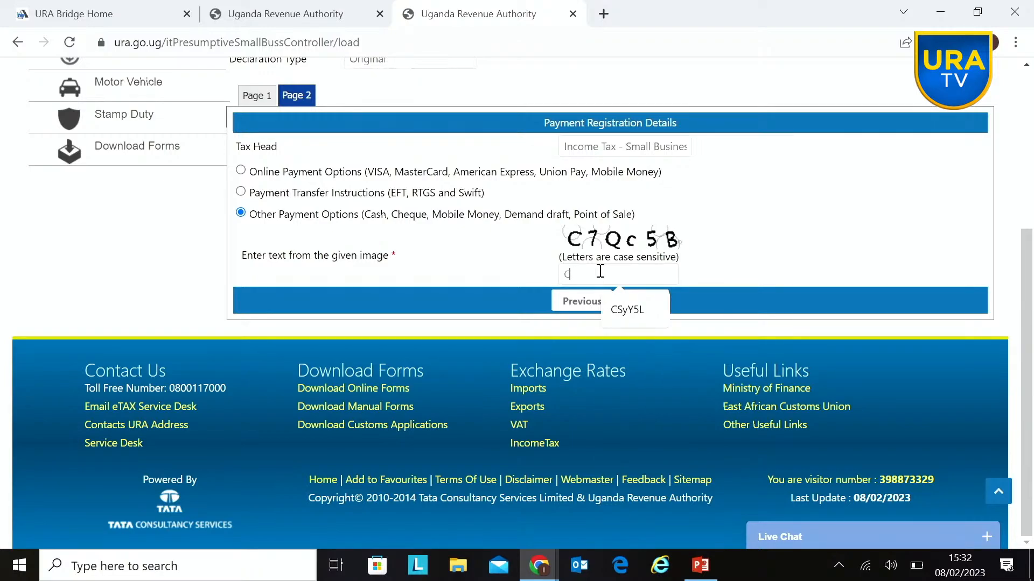
text(7Qc5B)
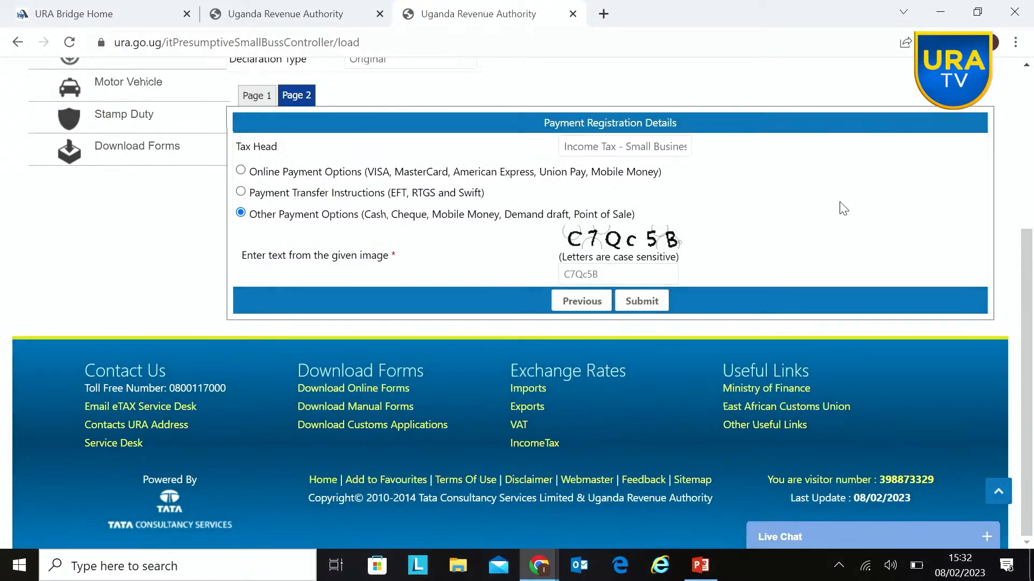
Step: Return to page 1 of the declaration and review the form from its heading and taxpayer details
click(259, 102)
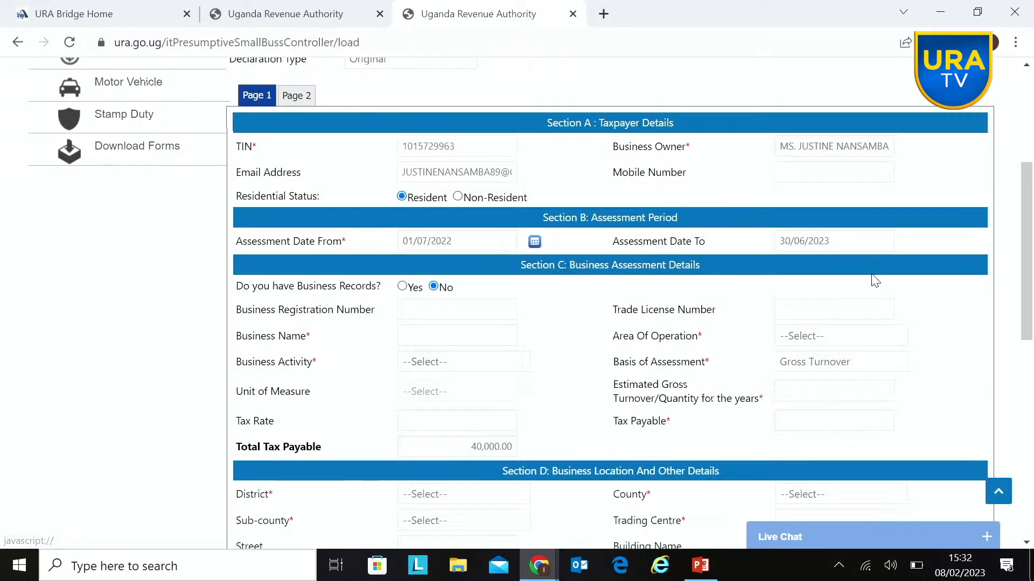
drag(1029, 249, 1025, 218)
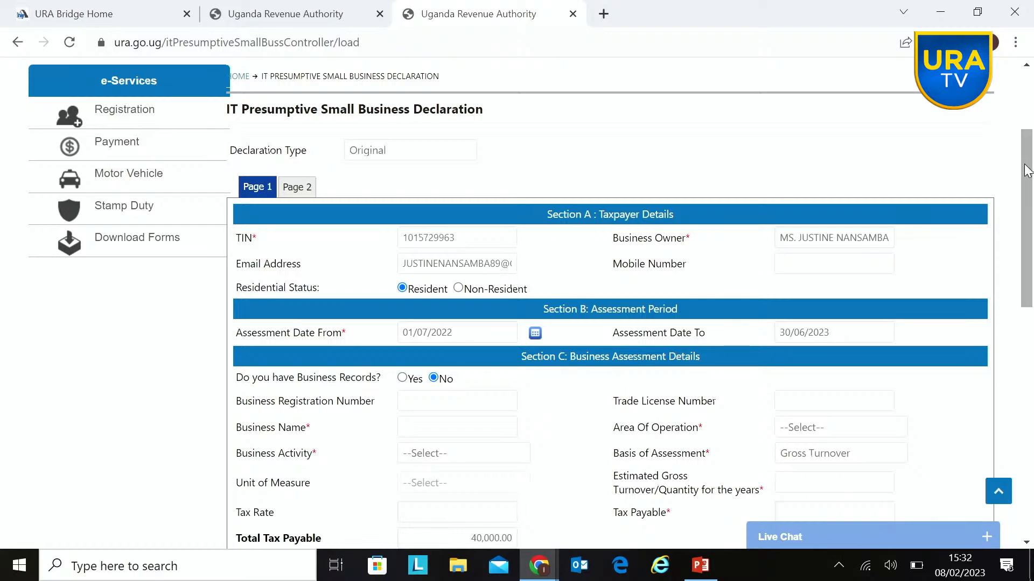
mouse_move(1027, 171)
mouse_down()
mouse_move(1019, 145)
mouse_move(1030, 203)
mouse_move(1021, 159)
mouse_up()
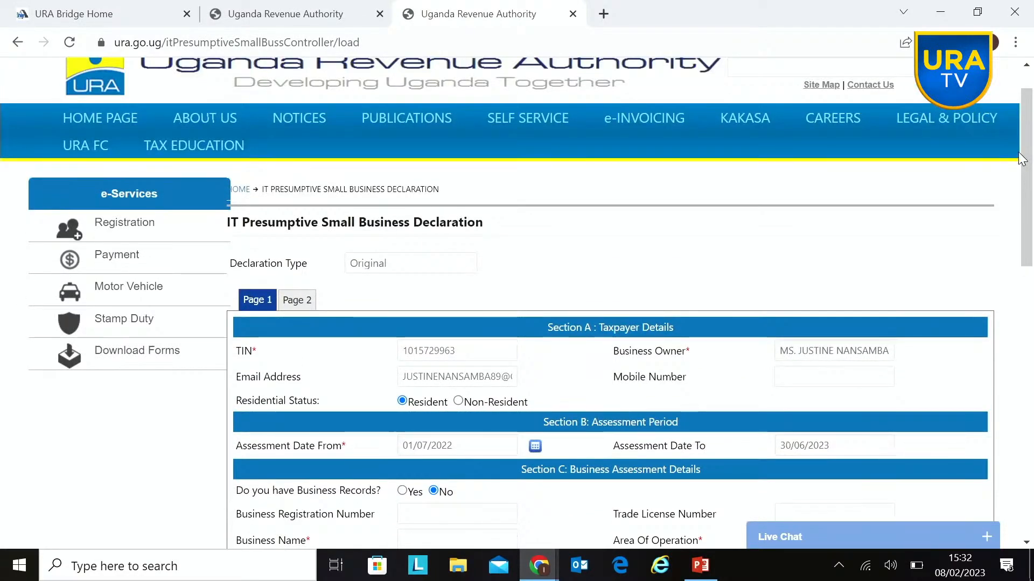